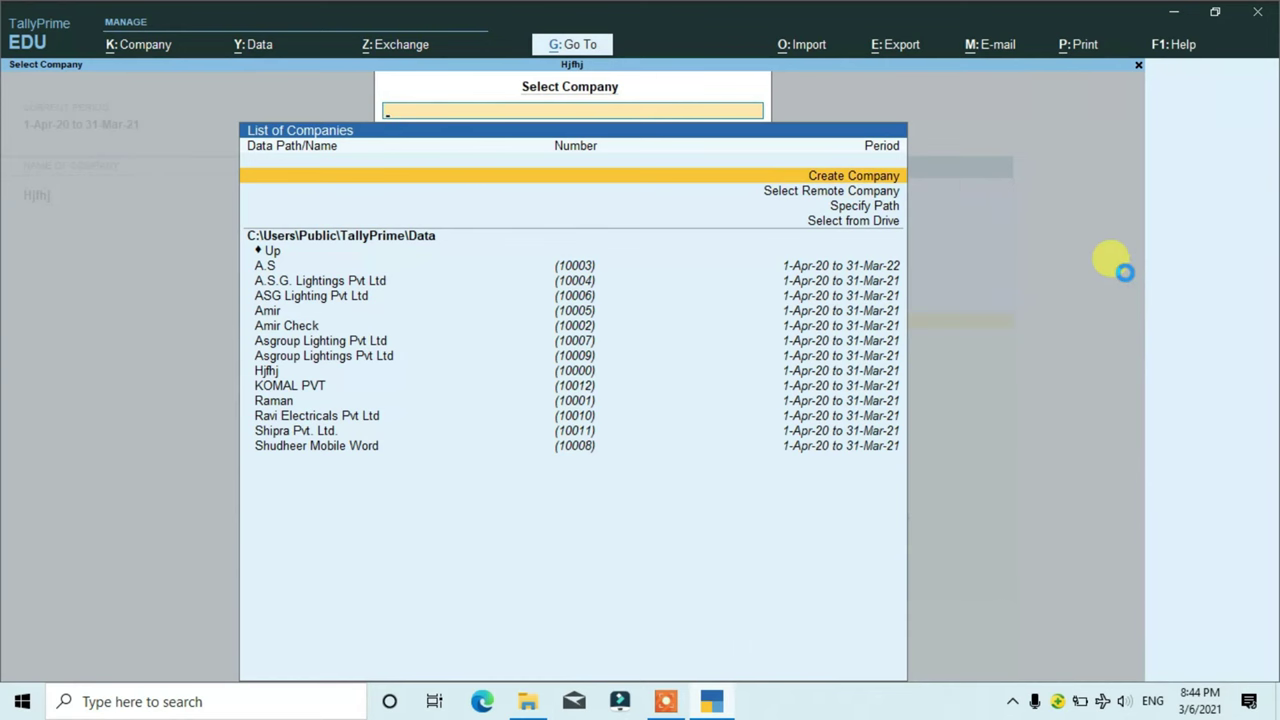
- Start creating a company named ASGROUP PVT LTD, keep the same mailing name, and fill in its address
{"action": "key", "text": "Return"}
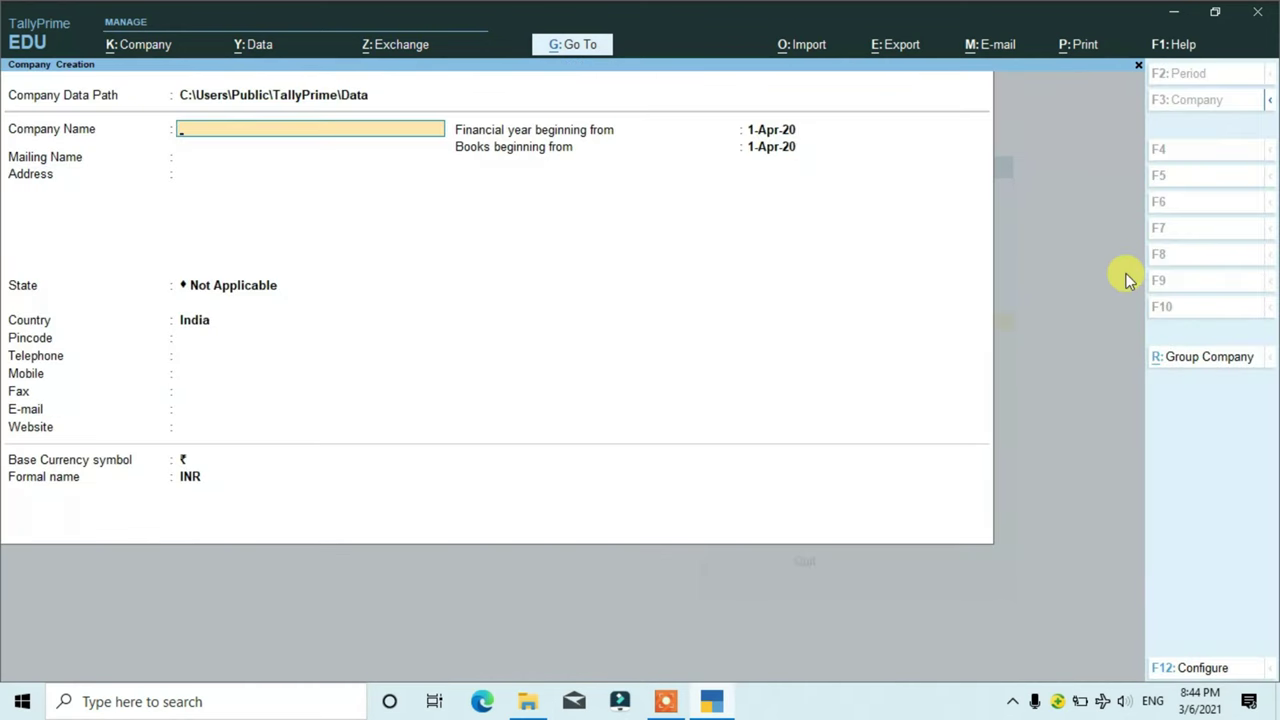
{"action": "type", "text": "ASGROUP PVT LTD"}
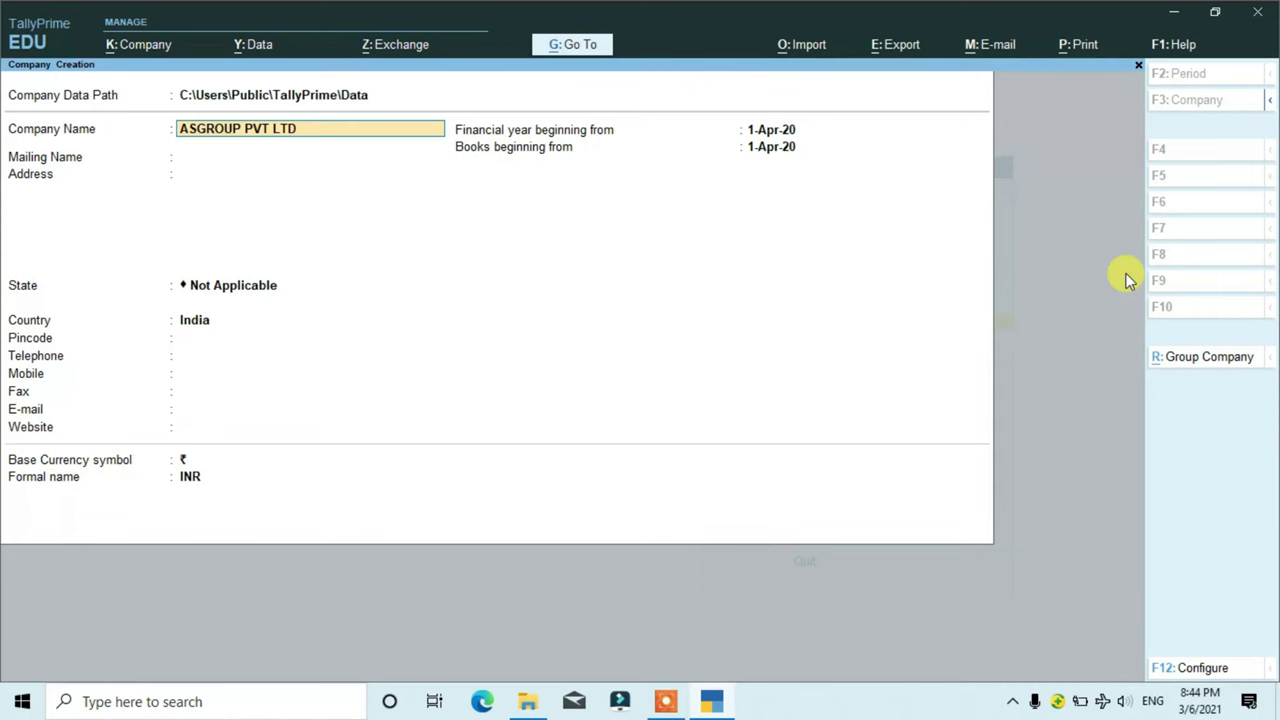
{"action": "key", "text": "Return"}
{"action": "key", "text": "Return"}
{"action": "type", "text": "GHATAMPR"}
{"action": "key", "text": "BackSpace"}
{"action": "type", "text": "UR"}
{"action": "key", "text": "Return"}
{"action": "key", "text": "Return"}
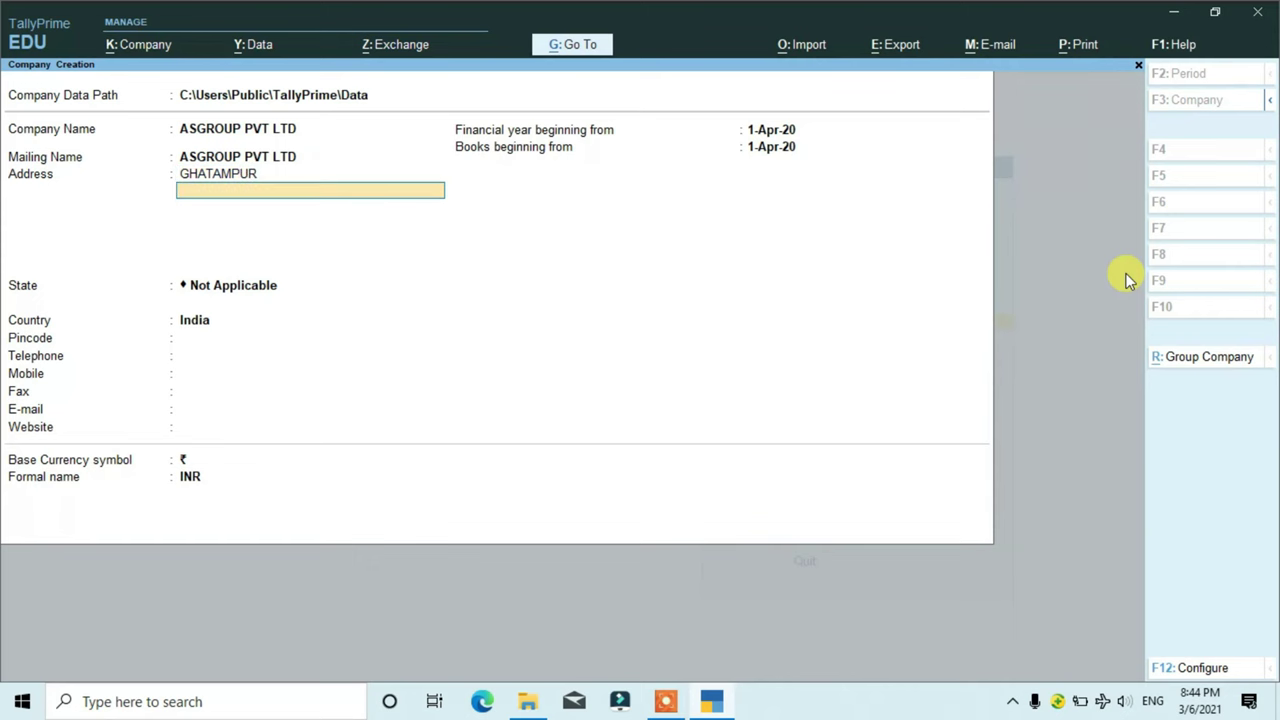
- Set the company's state to Uttar Pradesh, enter its pincode, and save the new company
{"action": "type", "text": "u"}
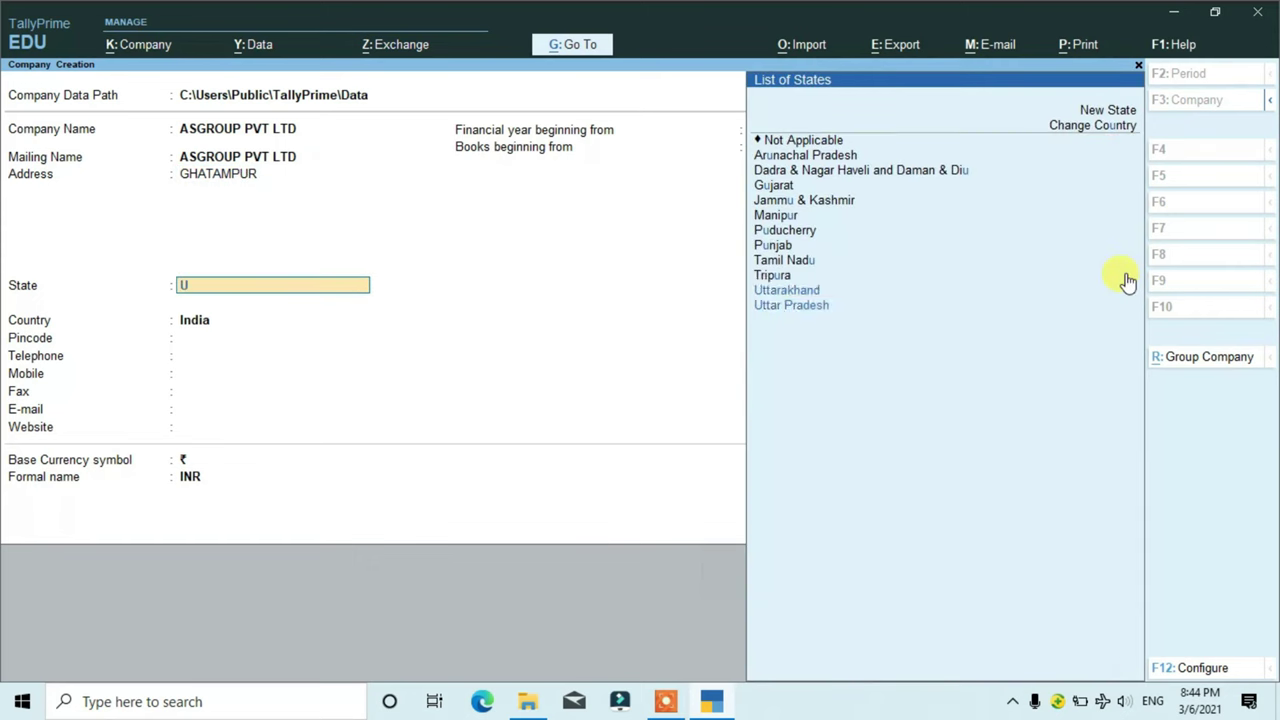
{"action": "key", "text": "Down"}
{"action": "key", "text": "Return"}
{"action": "type", "text": "209"}
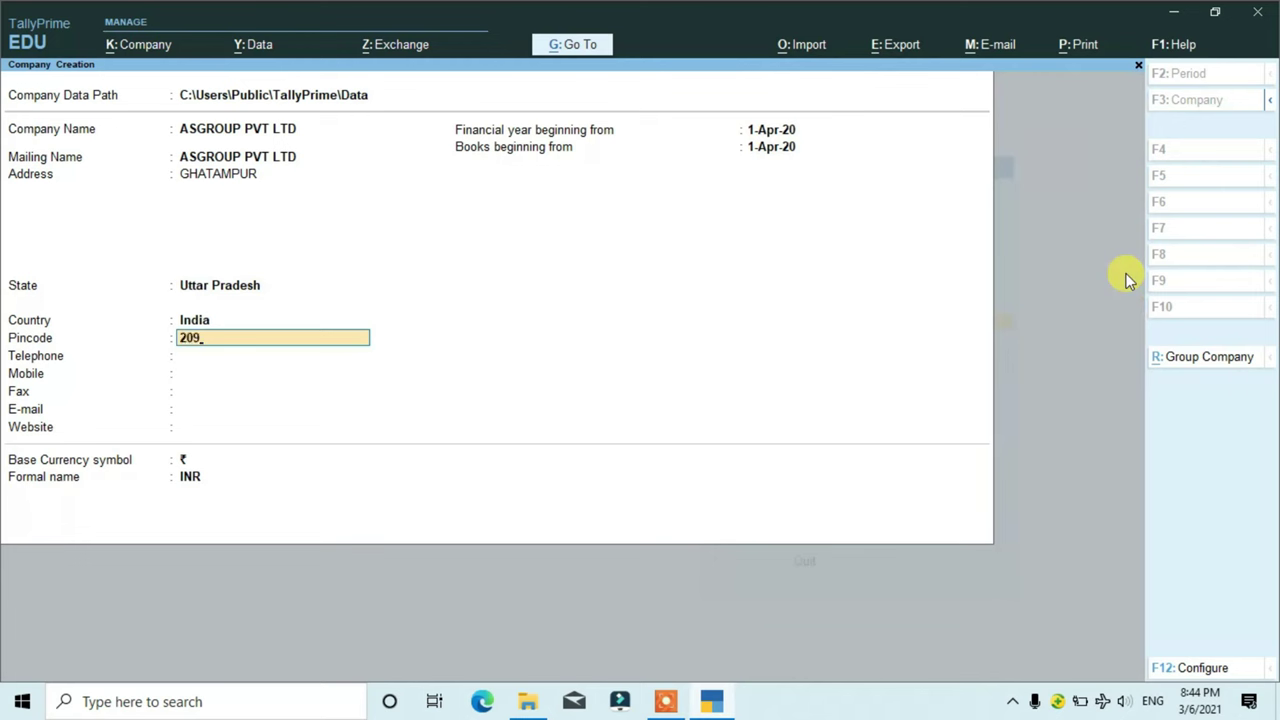
{"action": "type", "text": "206"}
{"action": "key", "text": "Return"}
{"action": "key", "text": "ctrl"}
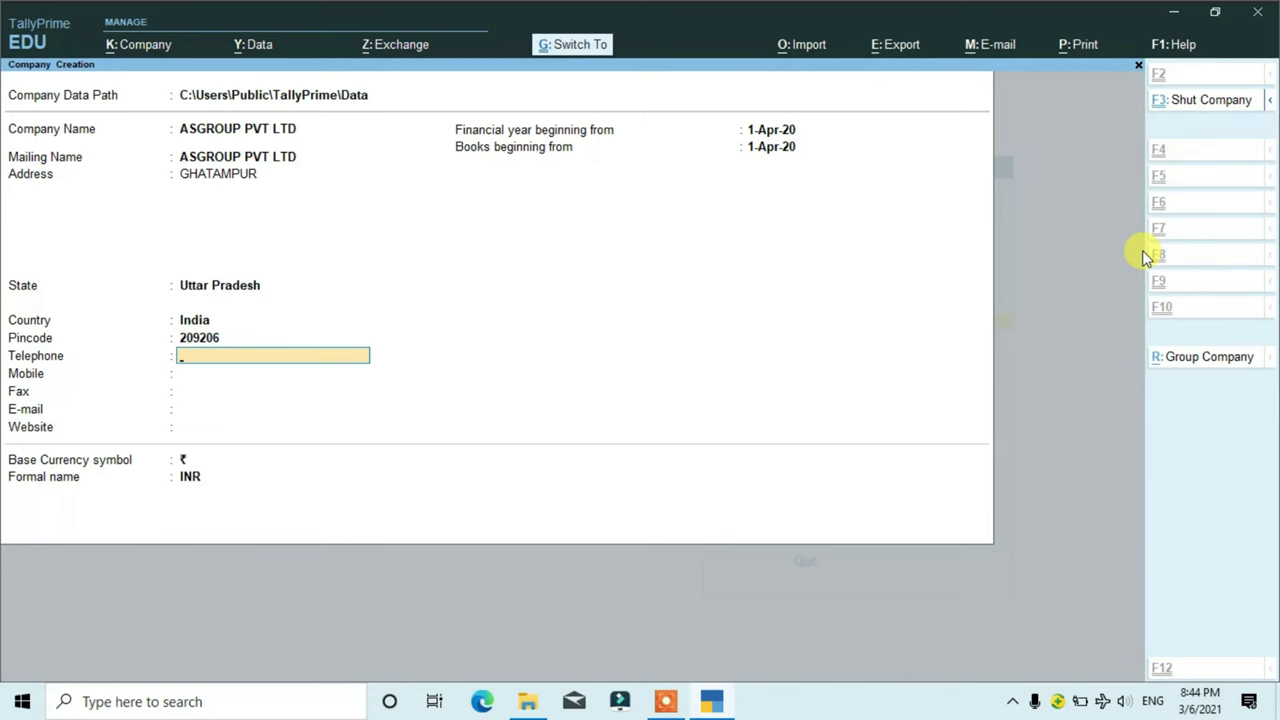
{"action": "left_click", "coordinate": [1141, 250]}
{"action": "key", "text": "ctrl+a"}
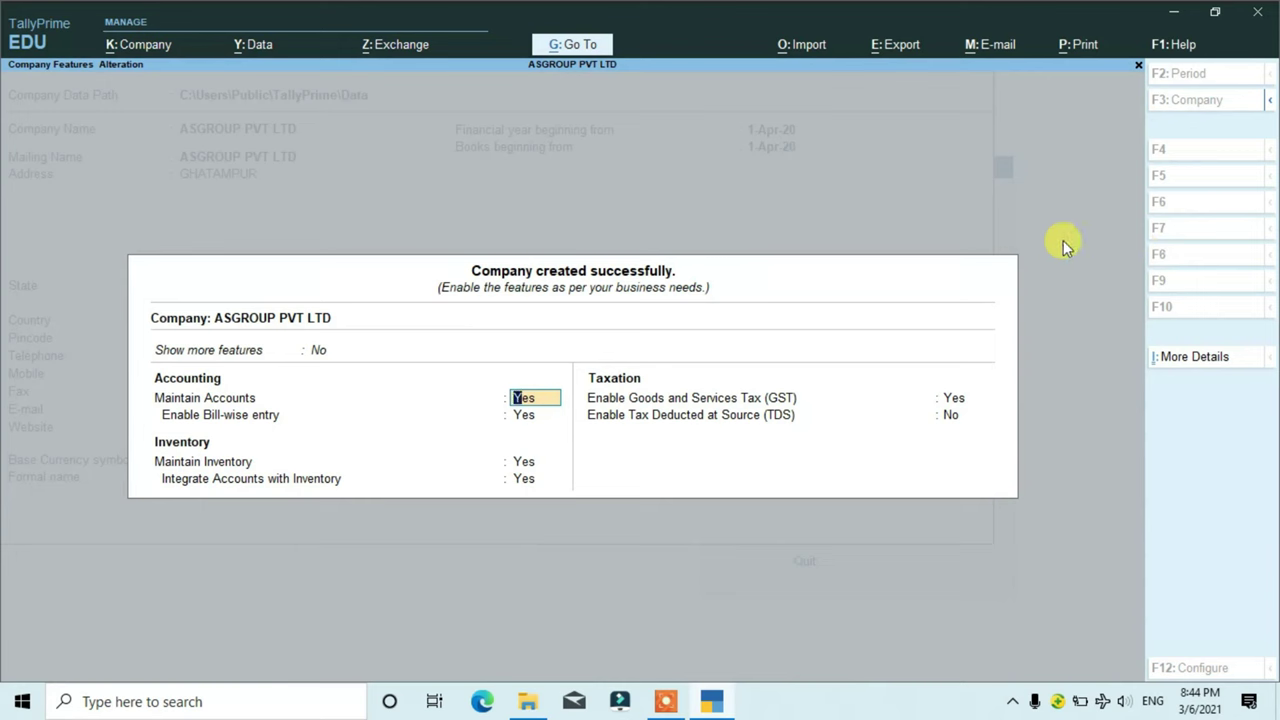
{"action": "key", "text": "ctrl+shift+r"}
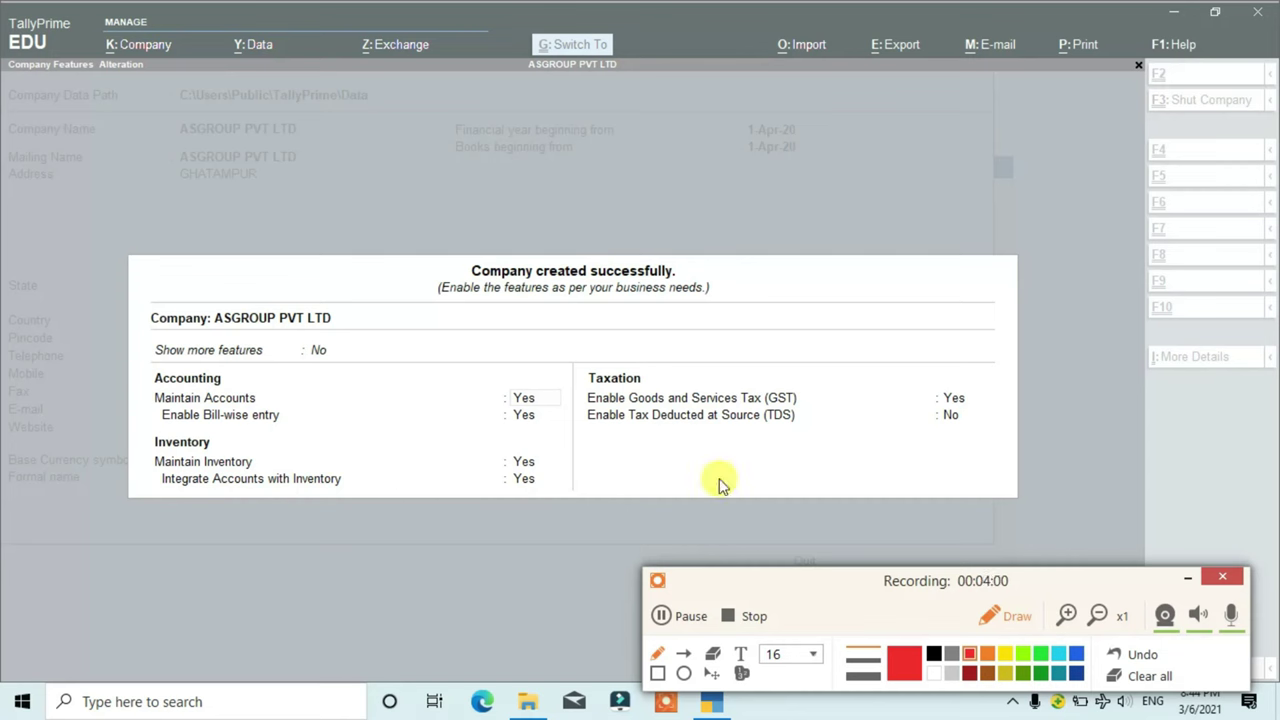
{"action": "left_click", "coordinate": [657, 675]}
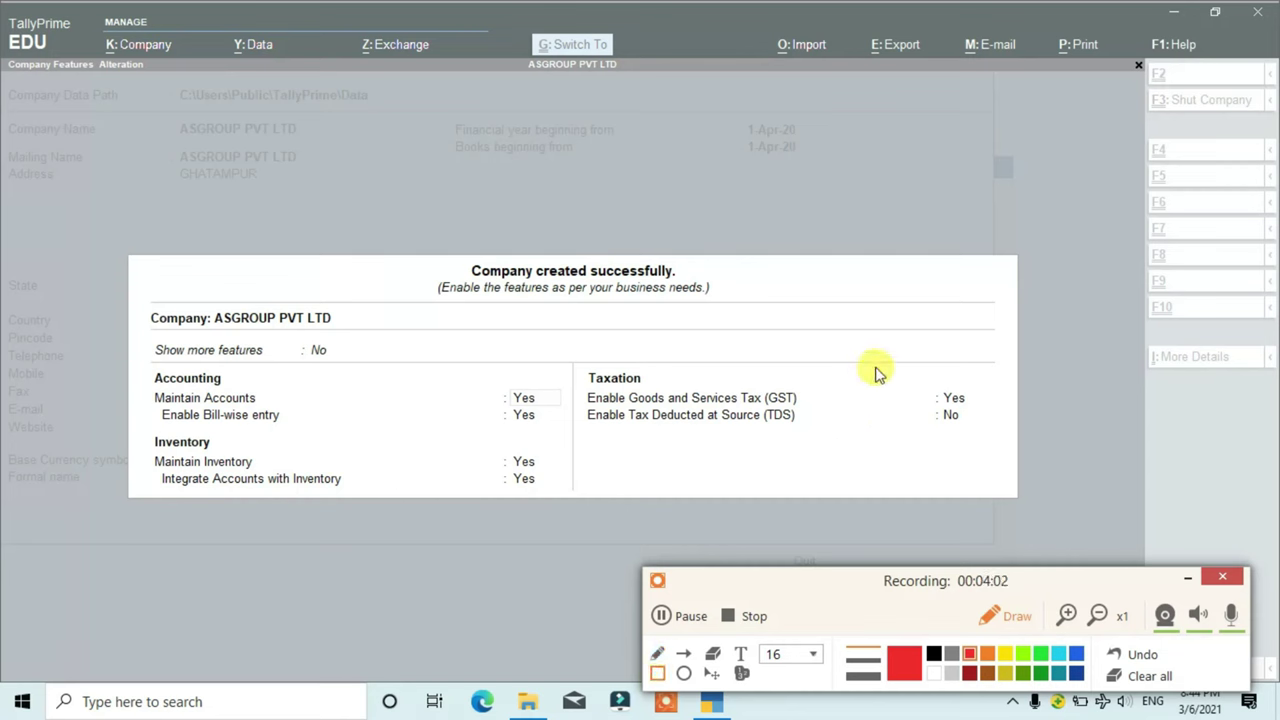
{"action": "mouse_move", "coordinate": [588, 390]}
{"action": "left_mouse_down"}
{"action": "mouse_move", "coordinate": [608, 405]}
{"action": "mouse_move", "coordinate": [994, 410]}
{"action": "left_mouse_up"}
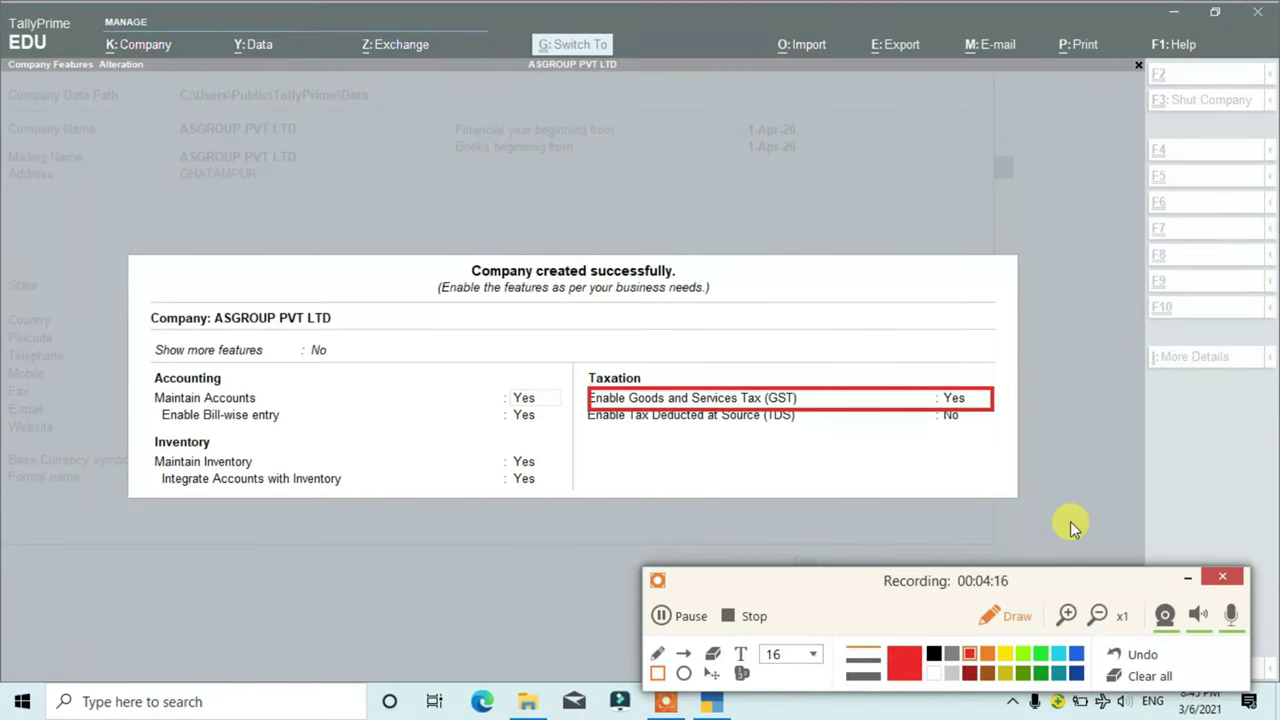
{"action": "left_click", "coordinate": [1153, 678]}
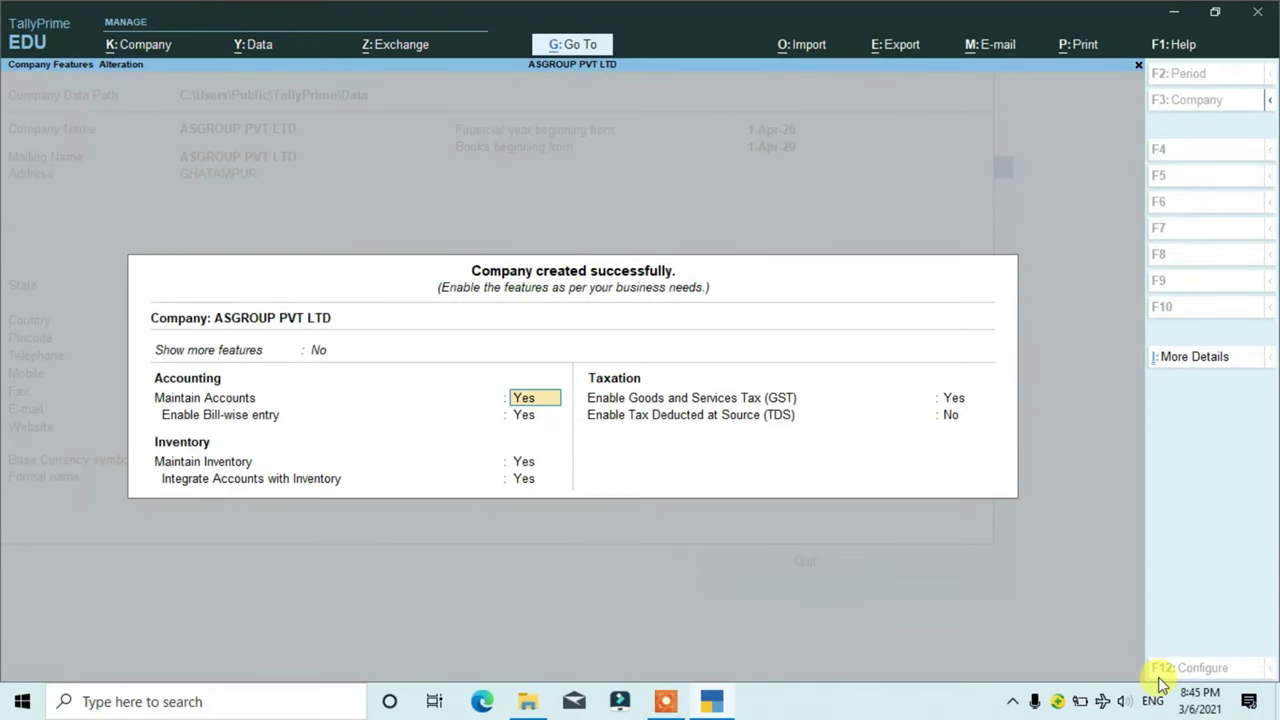
- Set Enable Goods and Services Tax (GST) to Yes in the company features and open the GST details
{"action": "left_click", "coordinate": [960, 406]}
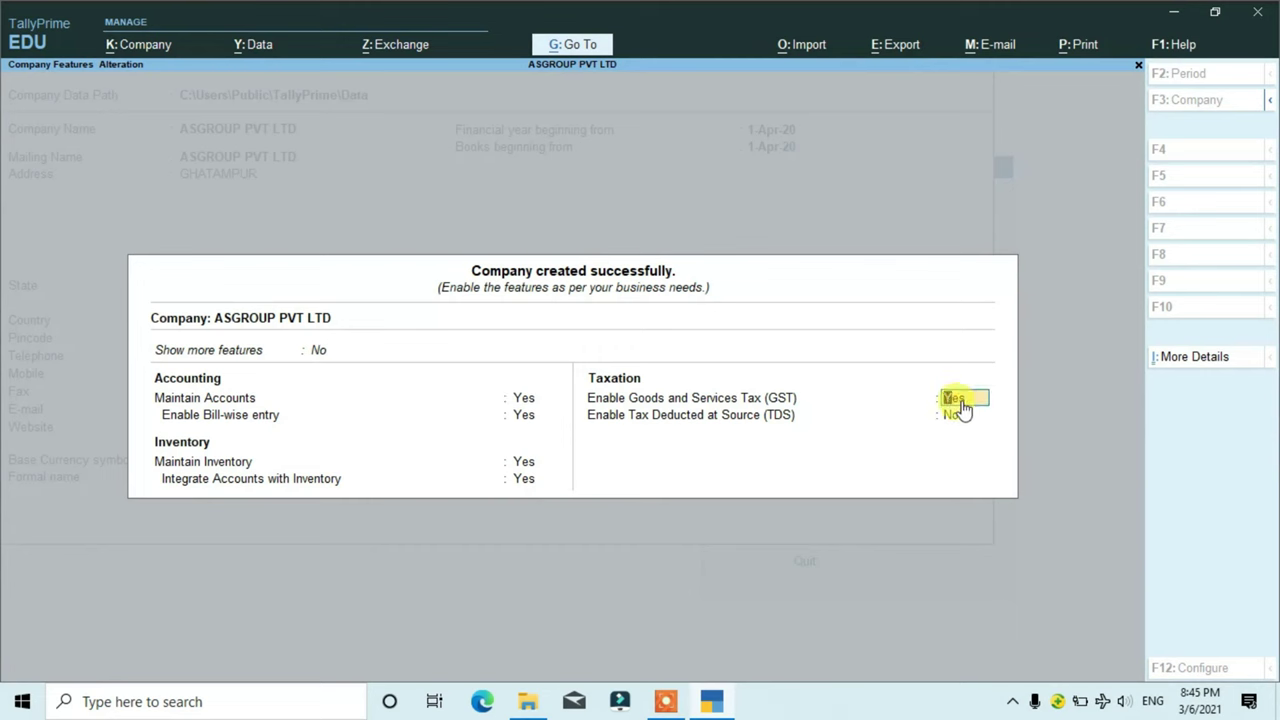
{"action": "type", "text": "Y"}
{"action": "key", "text": "Return"}
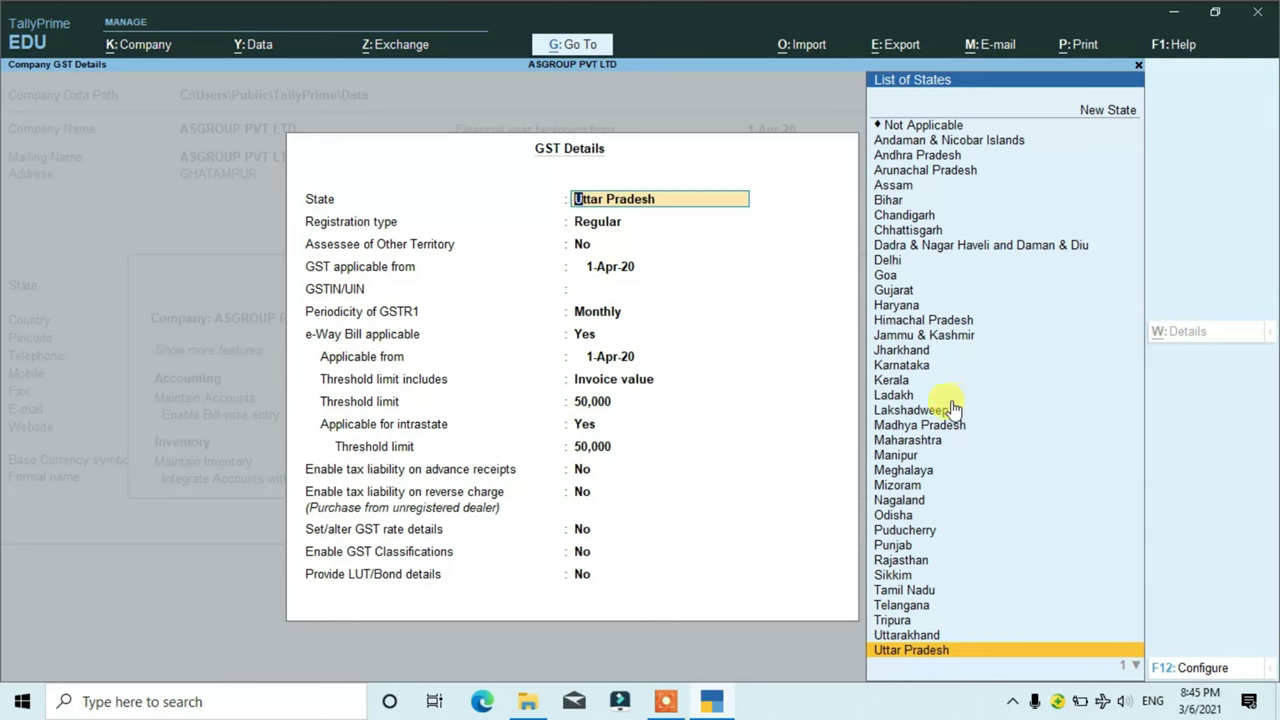
- Go through the GST details, accepting the default registration, GSTR1 periodicity, e-Way Bill and tax liability settings, up to Set/alter GST rate details
{"action": "key", "text": "Return"}
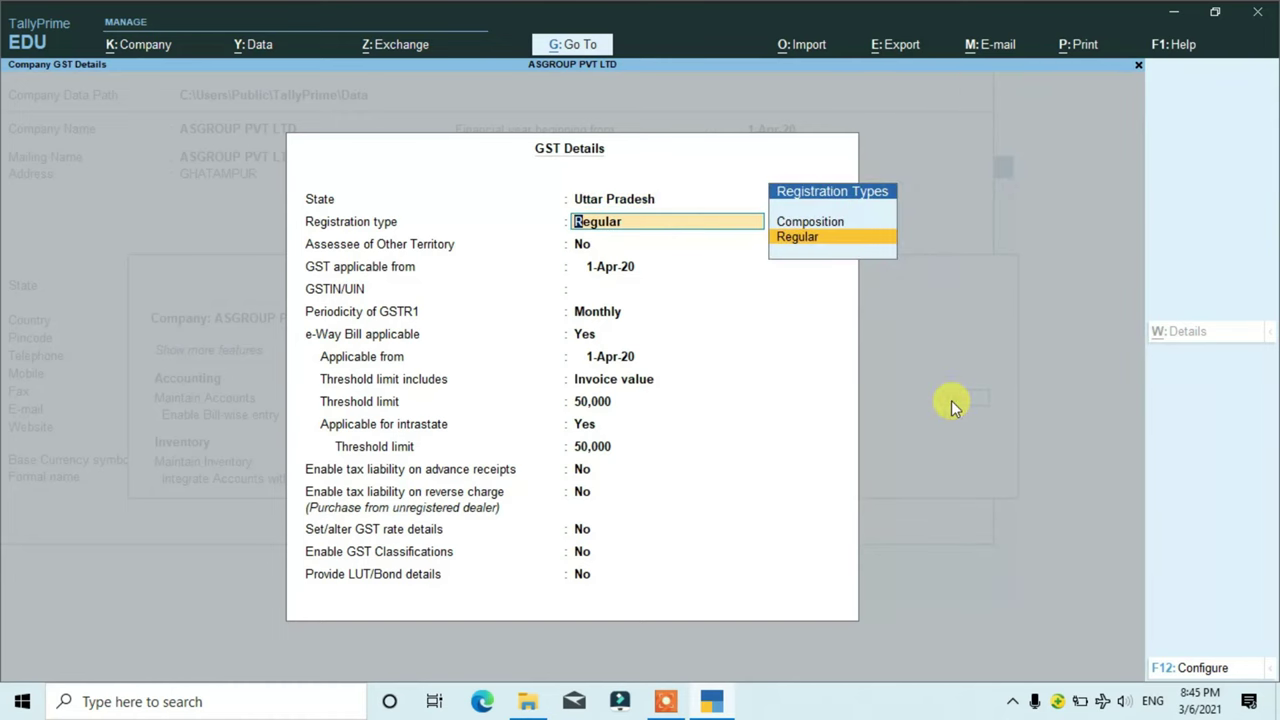
{"action": "key", "text": "Return"}
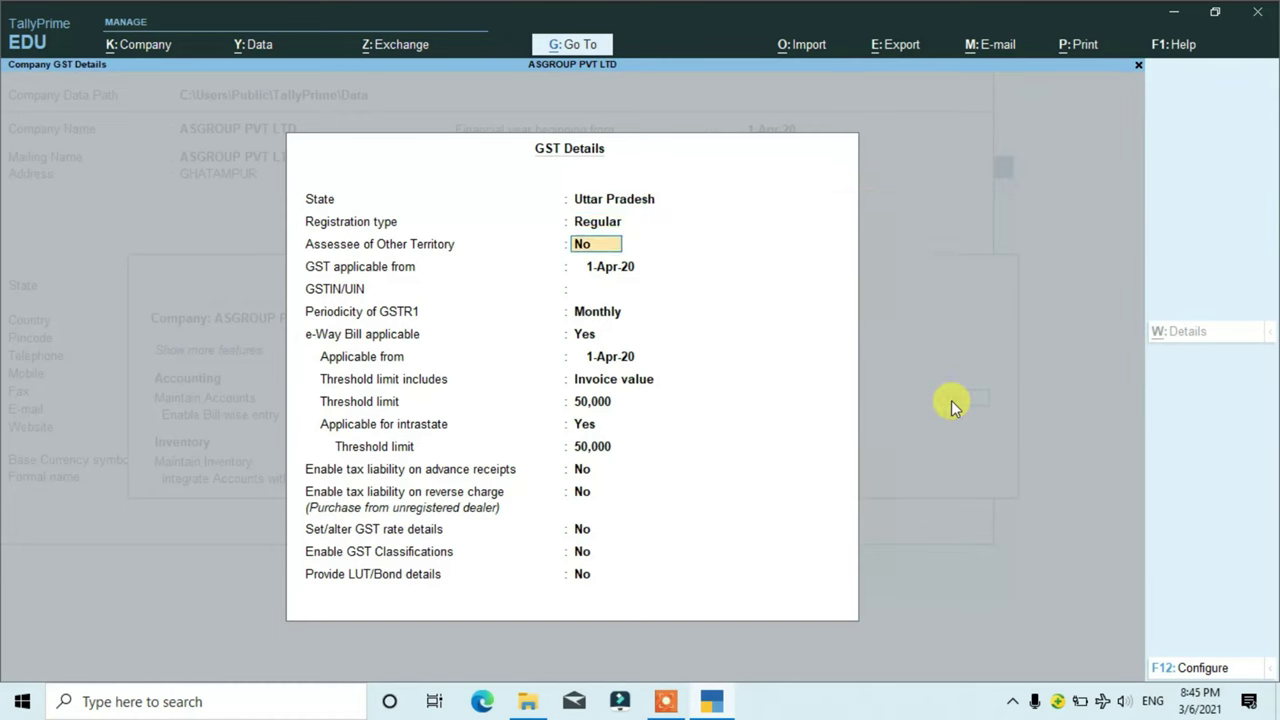
{"action": "key", "text": "Return"}
{"action": "key", "text": "Return"}
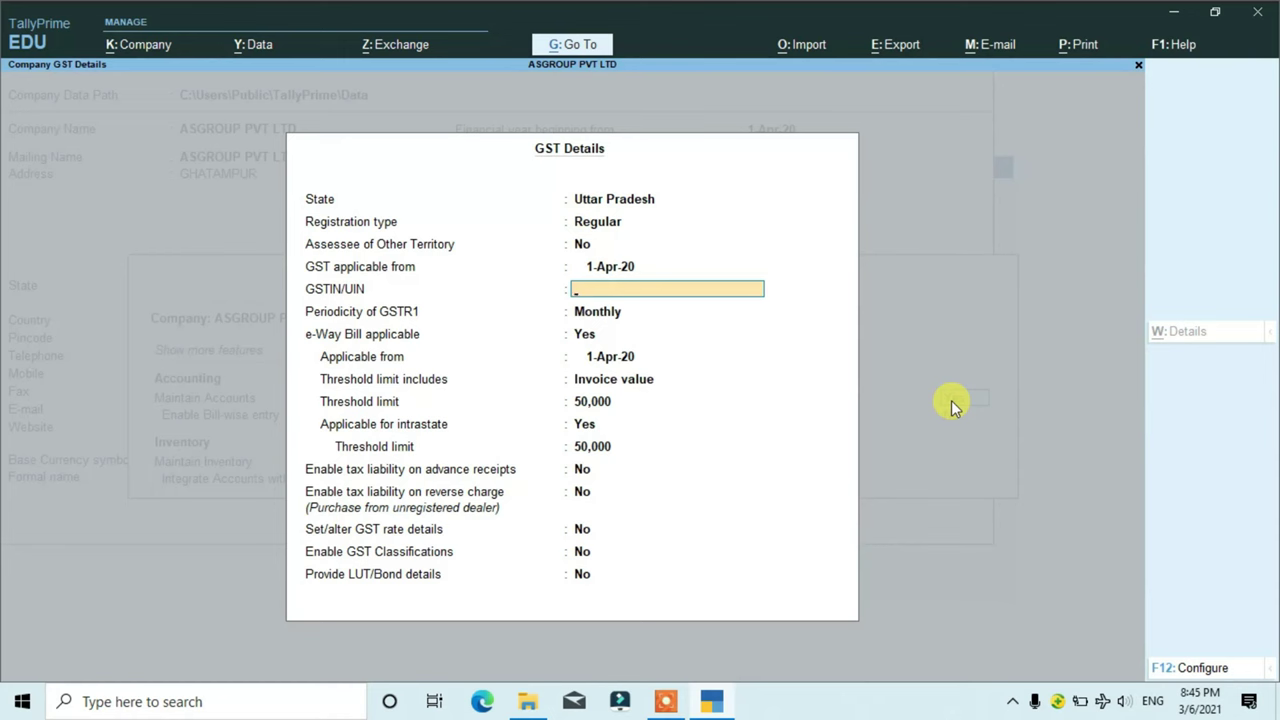
{"action": "key", "text": "Return"}
{"action": "key", "text": "Return"}
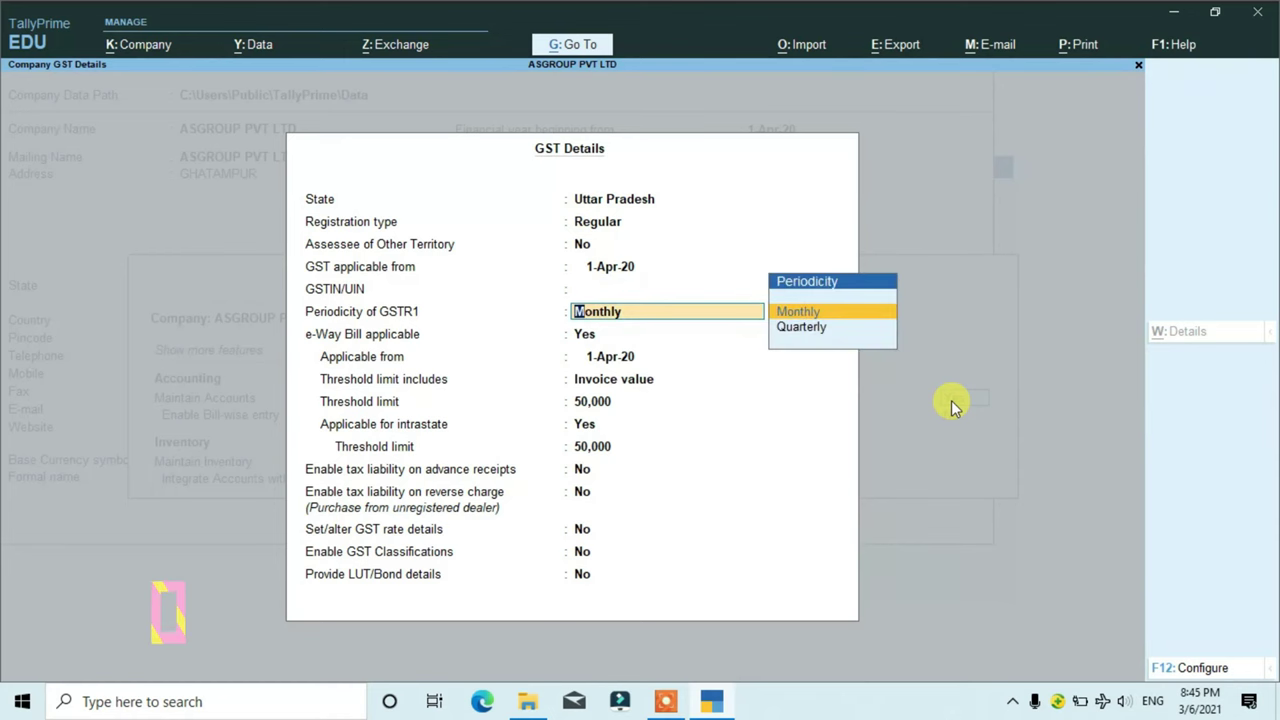
{"action": "key", "text": "Return"}
{"action": "key", "text": "Return"}
{"action": "key", "text": "Return"}
{"action": "key", "text": "Return"}
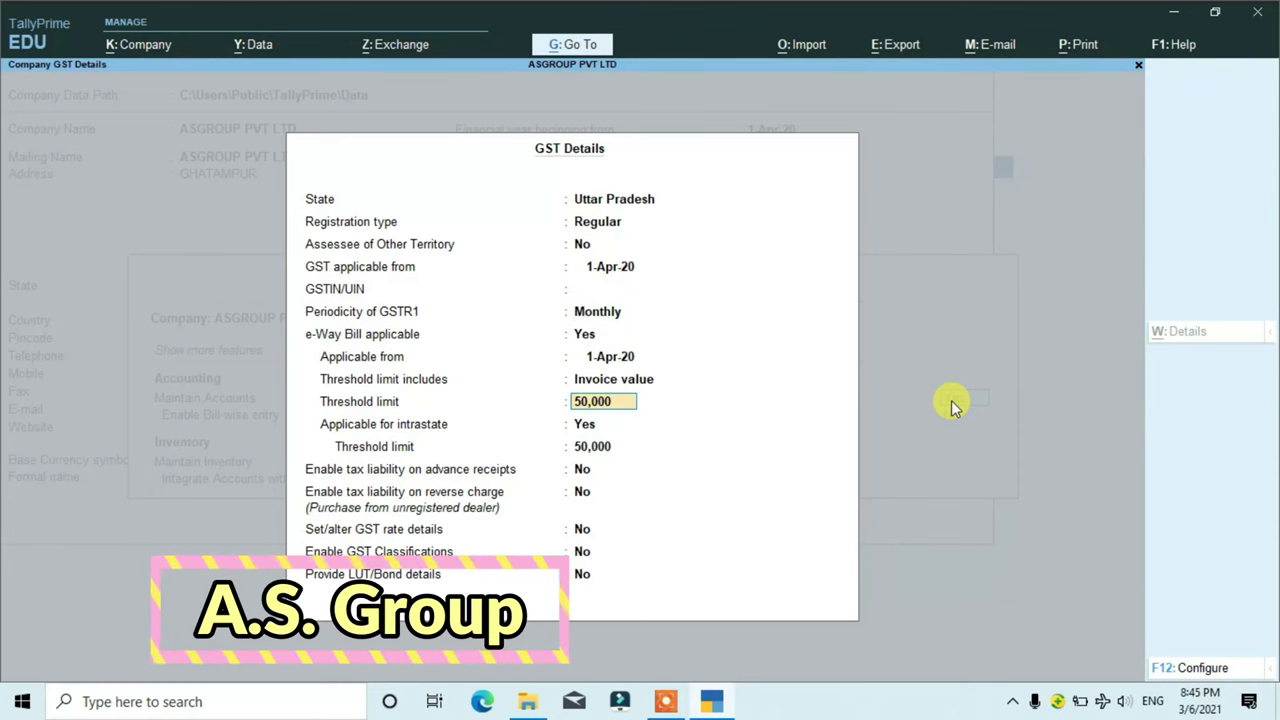
{"action": "key", "text": "Return"}
{"action": "key", "text": "Return"}
{"action": "key", "text": "Return"}
{"action": "key", "text": "Return"}
{"action": "key", "text": "Return"}
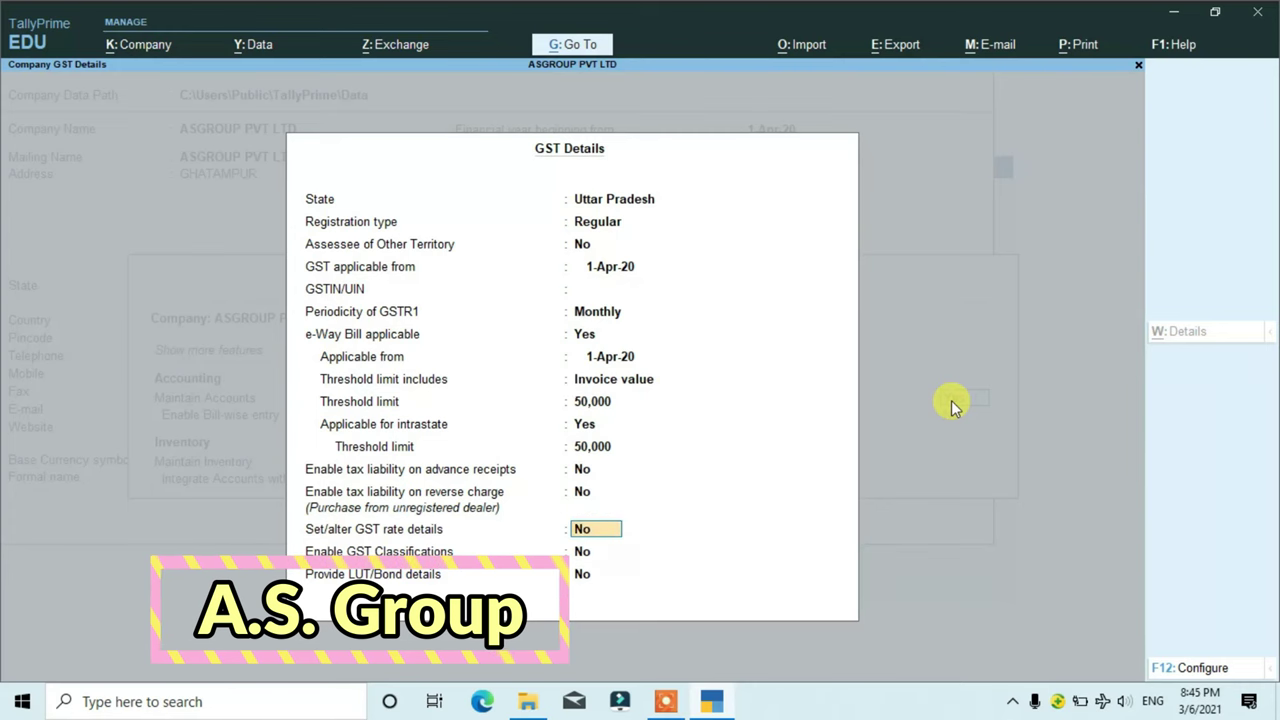
{"action": "key", "text": "ctrl+alt+h"}
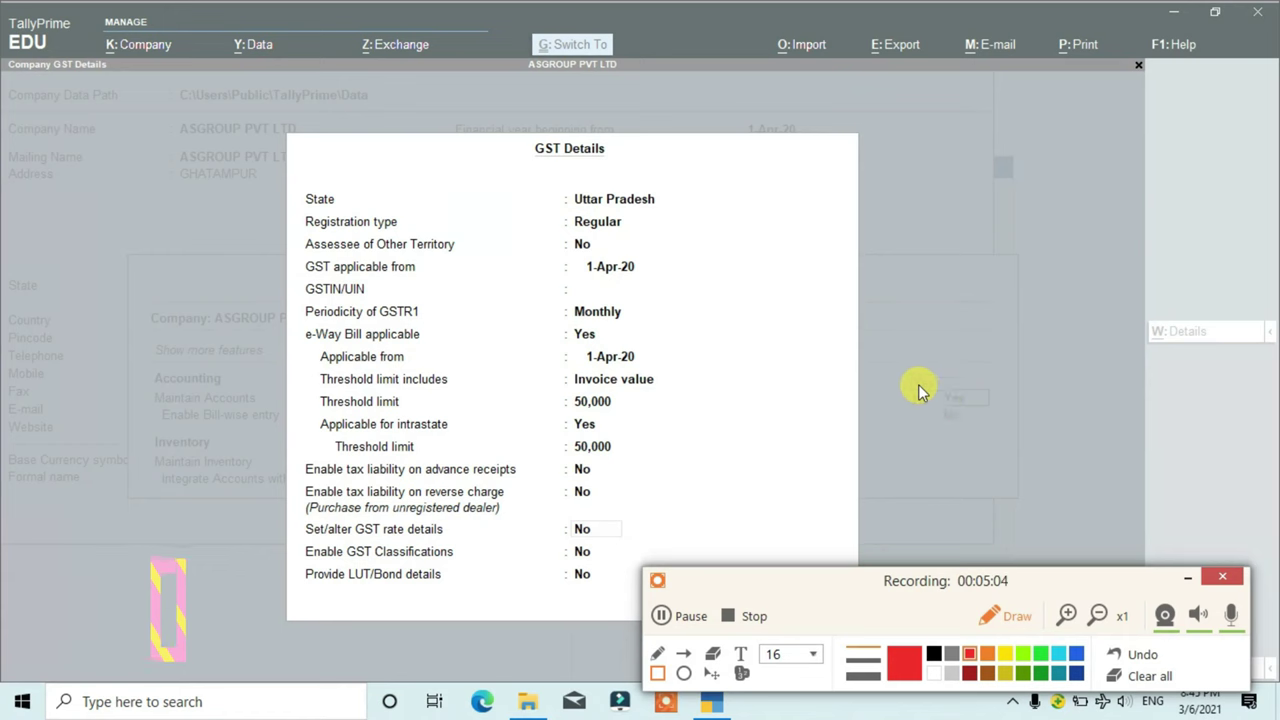
{"action": "mouse_move", "coordinate": [299, 518]}
{"action": "left_mouse_down"}
{"action": "mouse_move", "coordinate": [430, 542]}
{"action": "mouse_move", "coordinate": [640, 541]}
{"action": "left_mouse_up"}
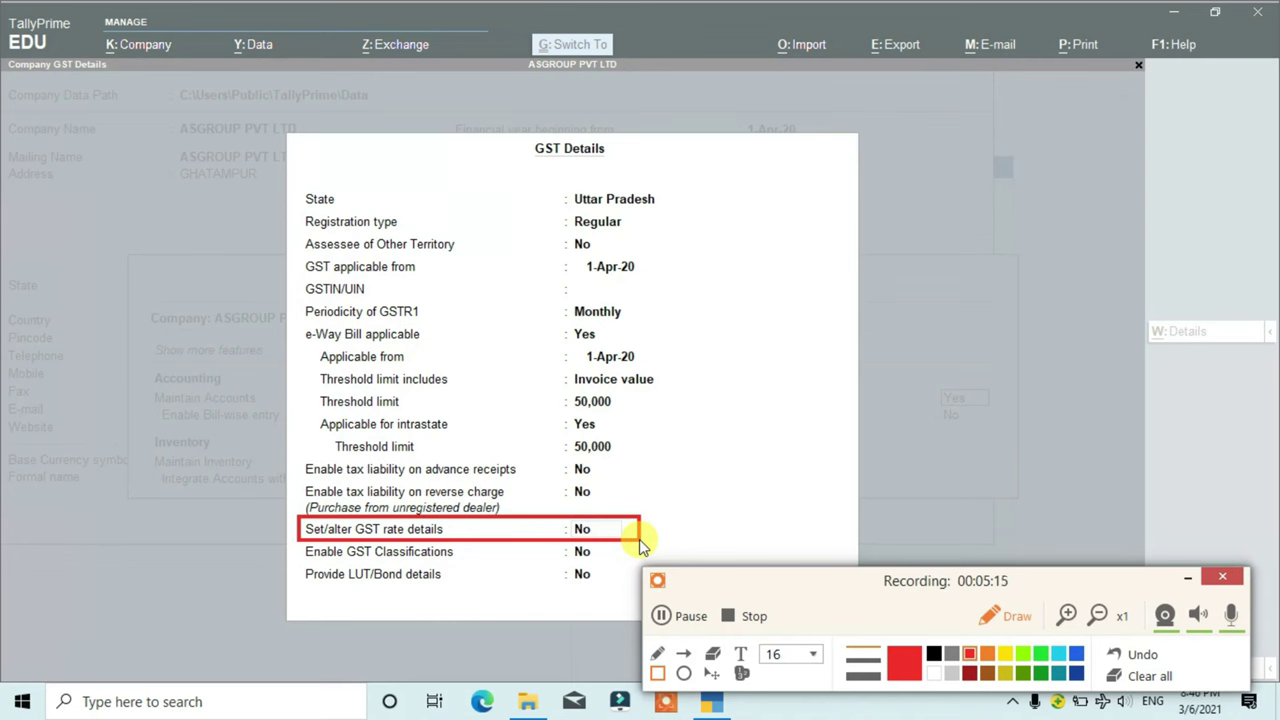
{"action": "left_click", "coordinate": [1143, 678]}
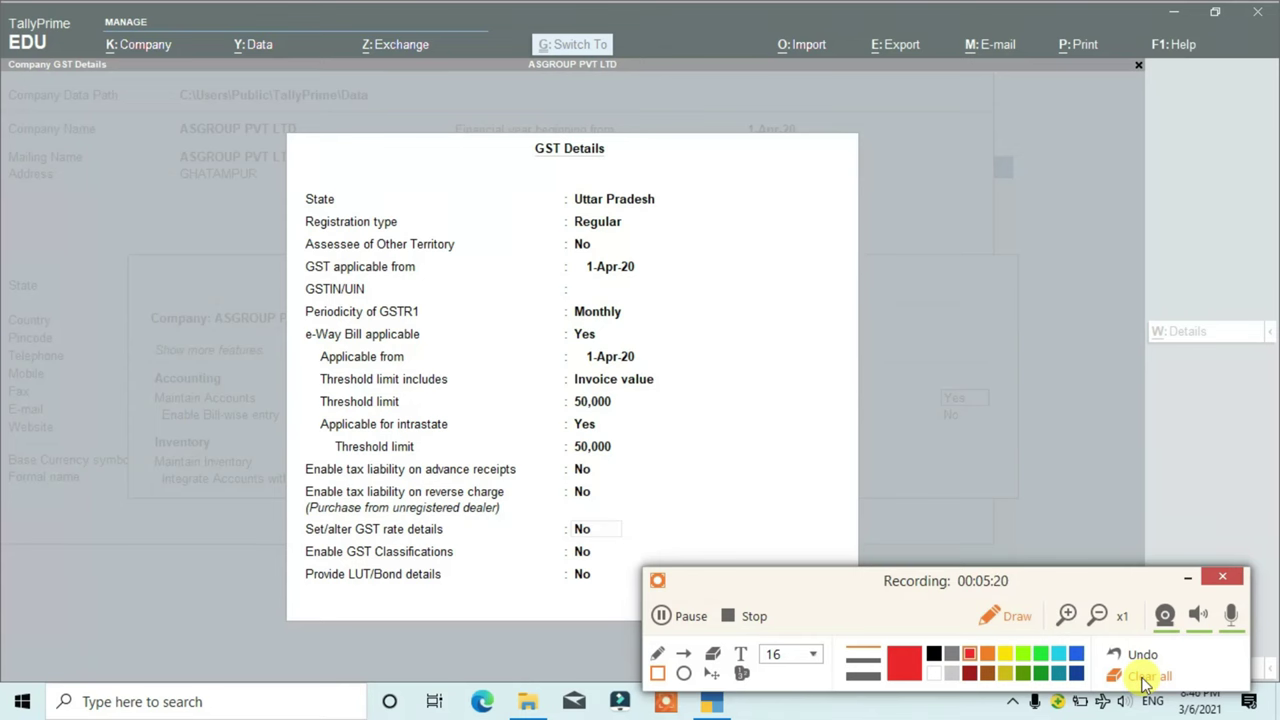
{"action": "key", "text": "Escape"}
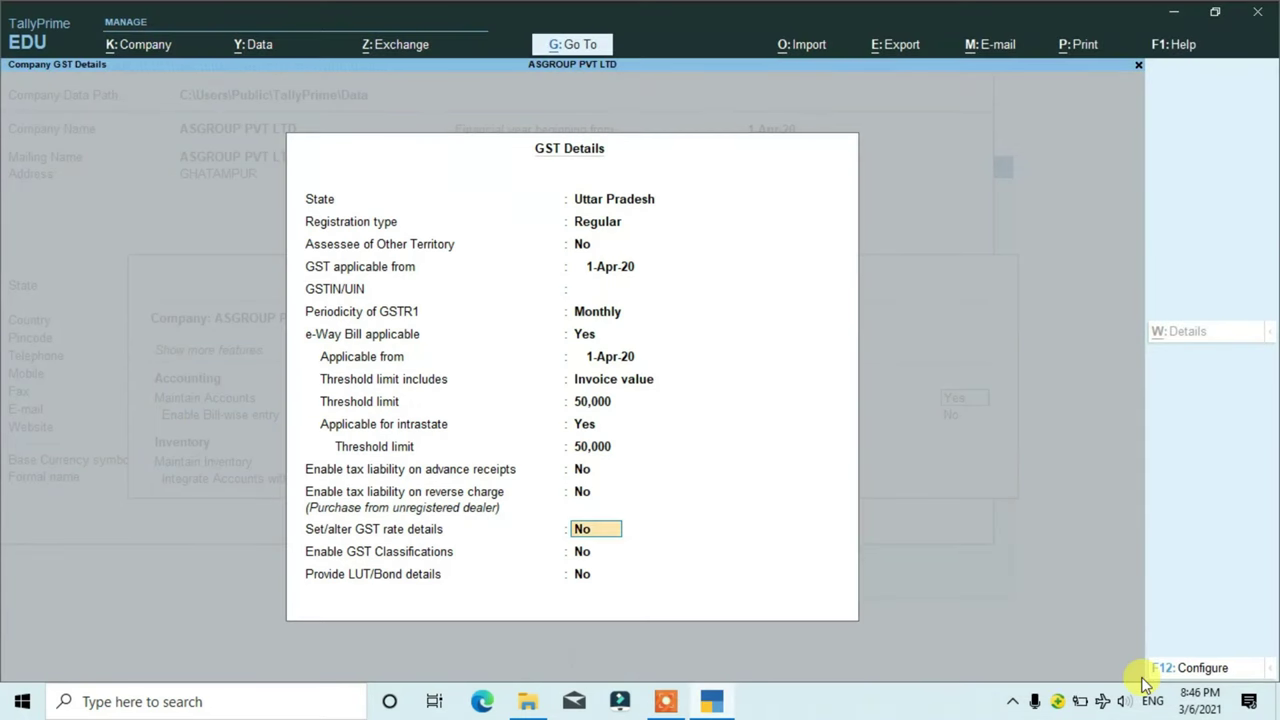
- Quit the GST details and the company features without saving, returning to the Gateway of Tally
{"action": "key", "text": "BackSpace"}
{"action": "key", "text": "Escape"}
{"action": "key", "text": "Return"}
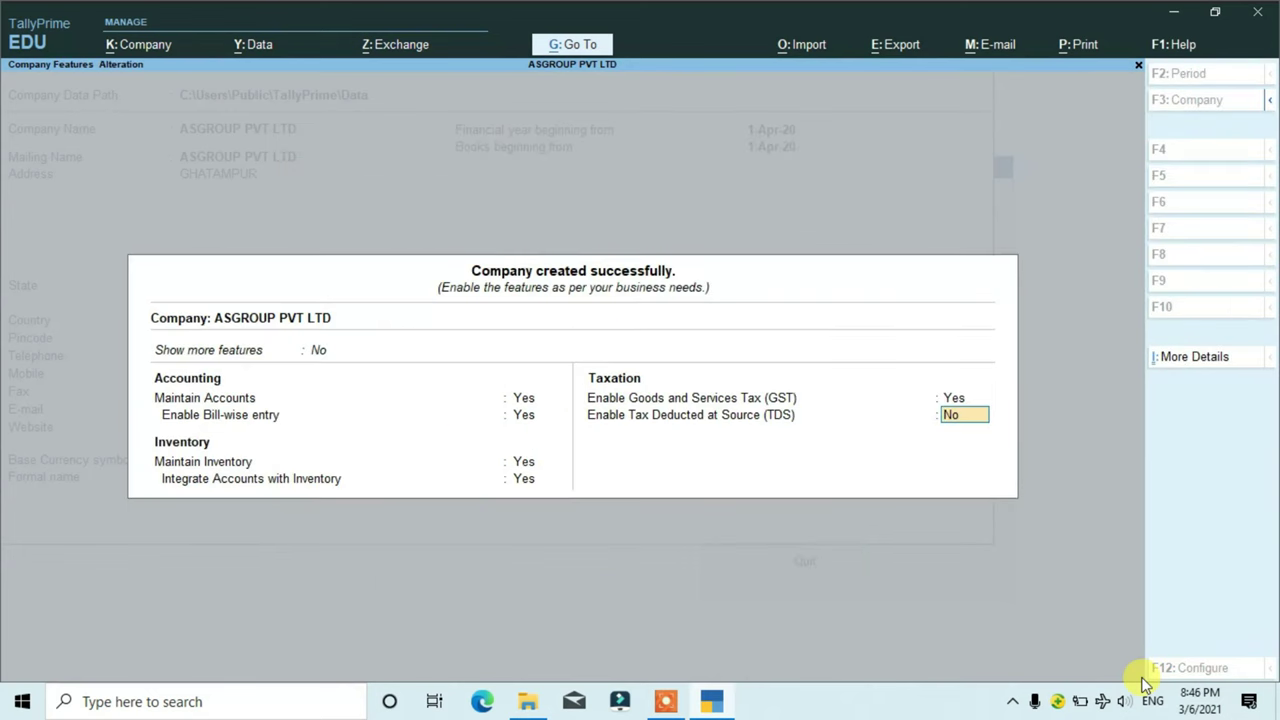
{"action": "key", "text": "BackSpace"}
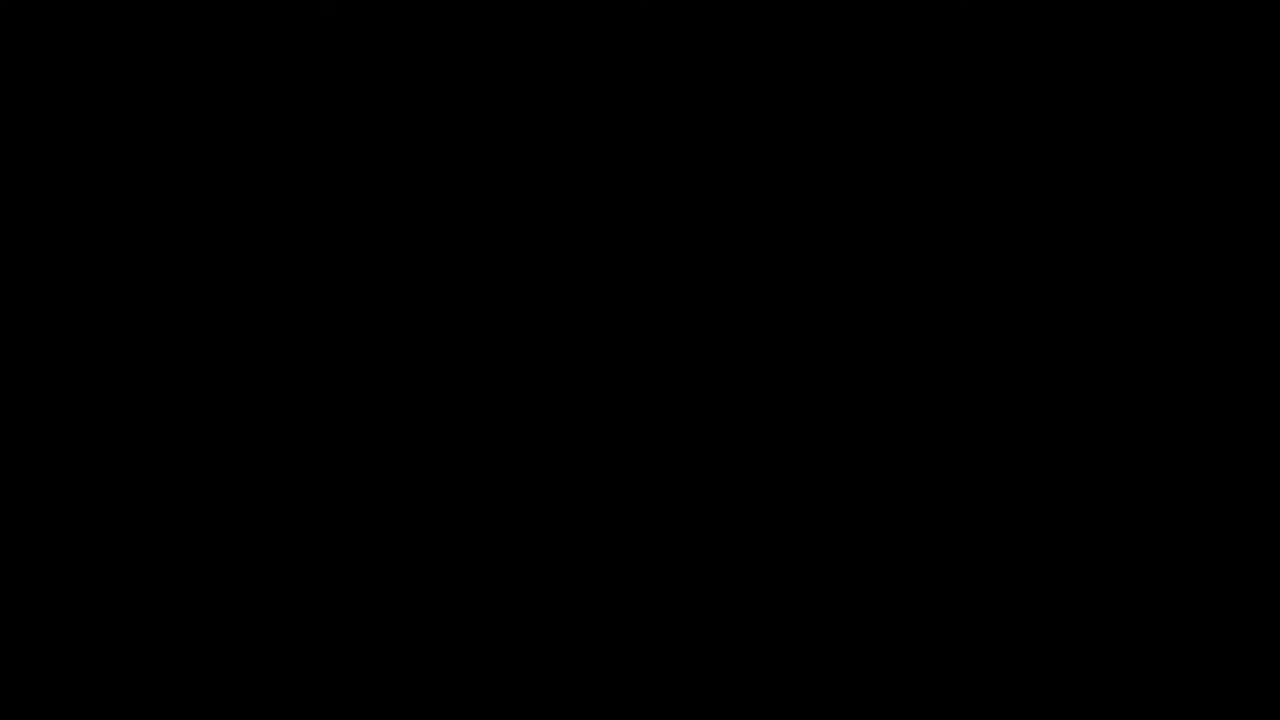
{"action": "key", "text": "Escape"}
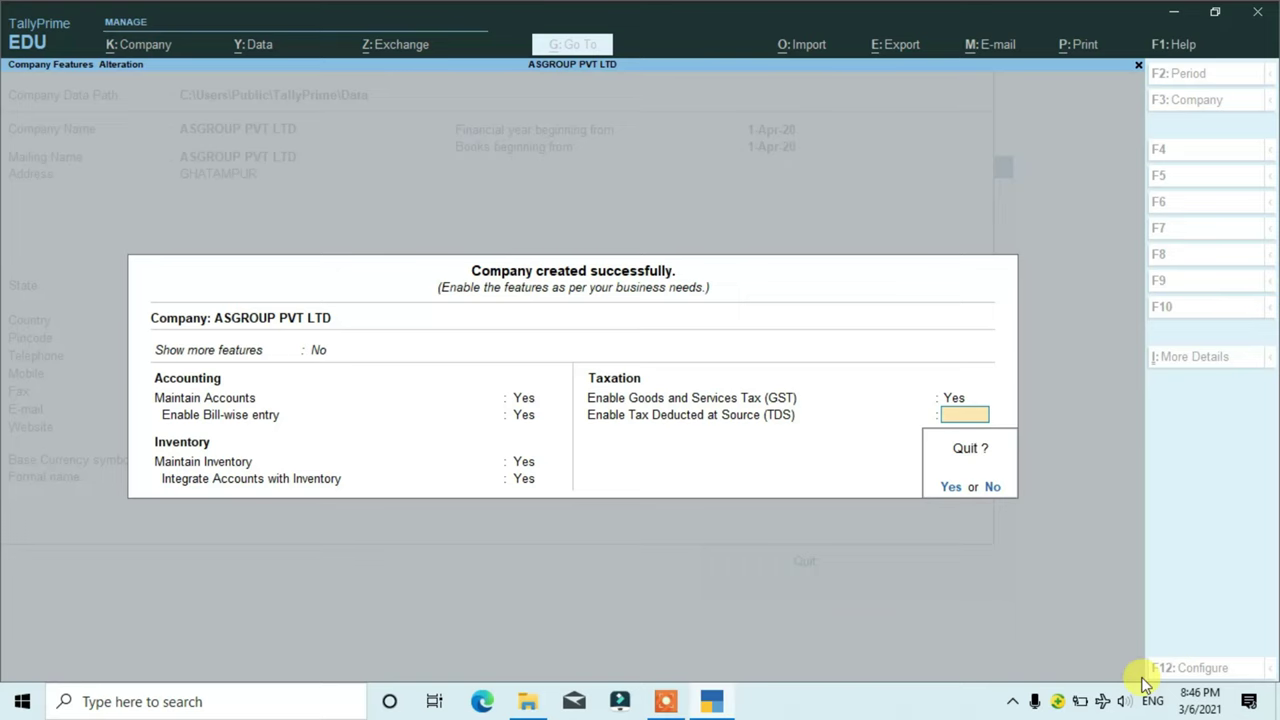
{"action": "key", "text": "Return"}
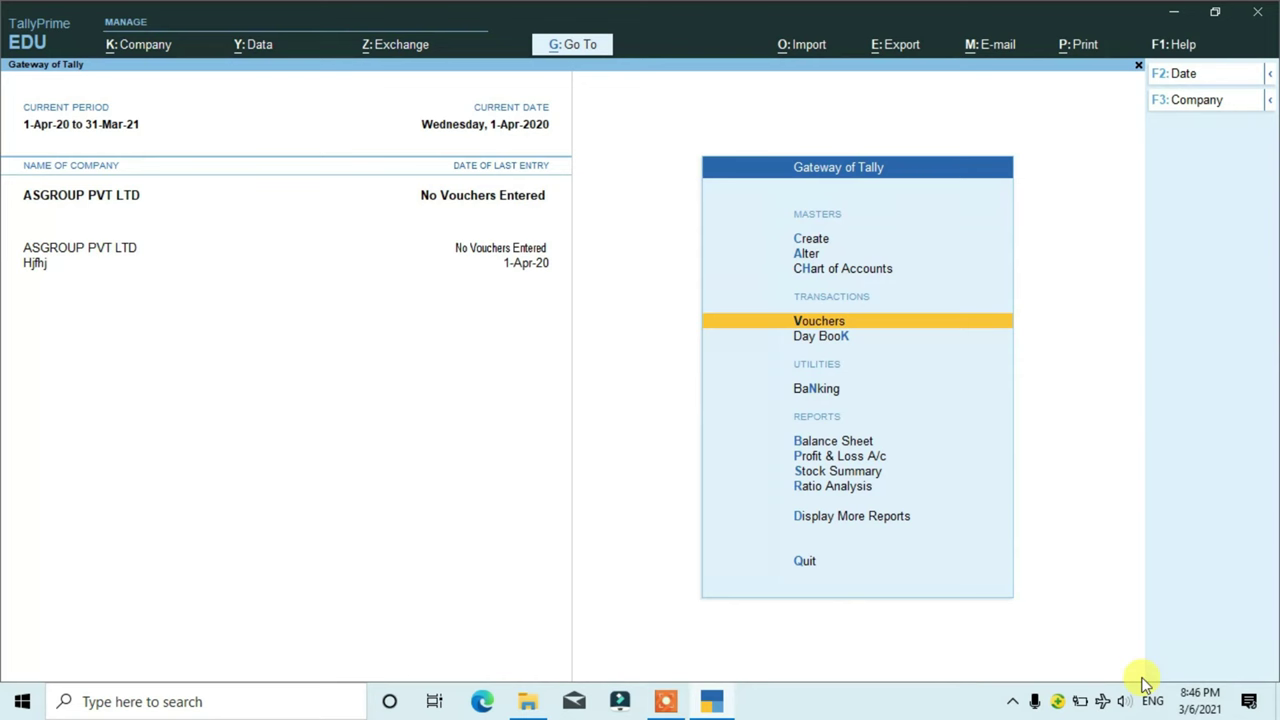
- Bring up the Go To list and choose Alter Master for the company
{"action": "key", "text": "Up"}
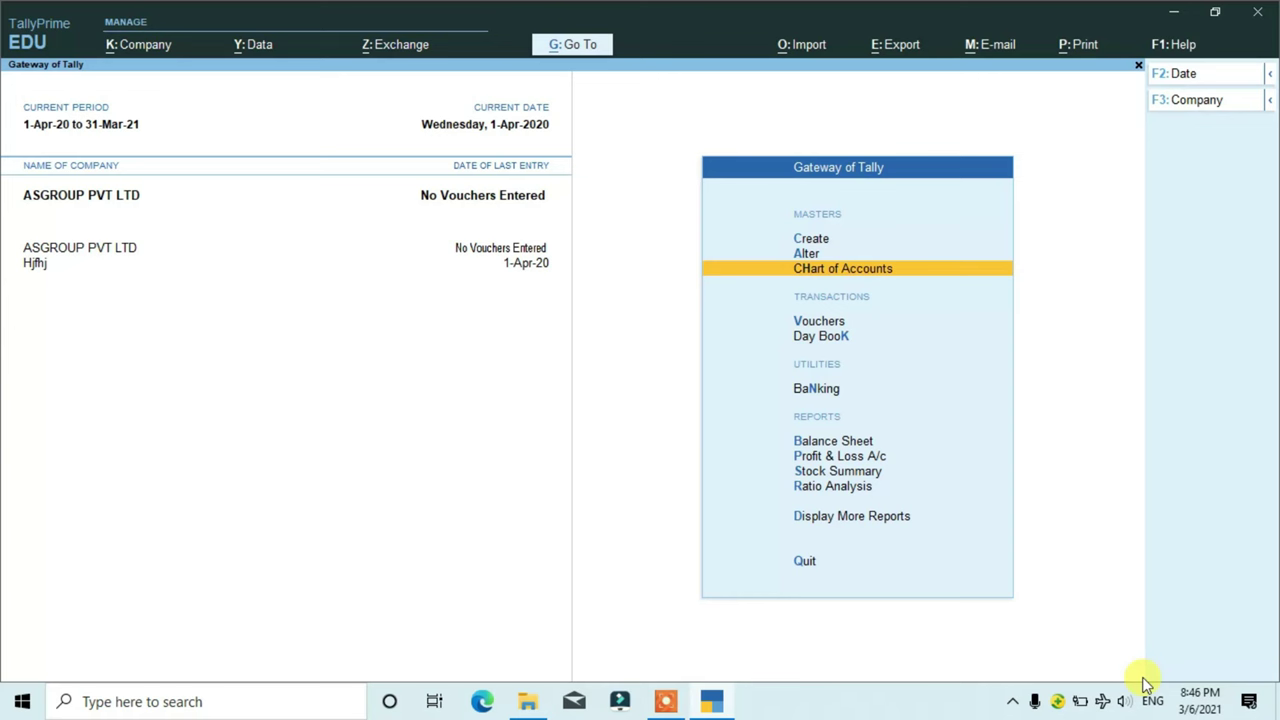
{"action": "key", "text": "alt"}
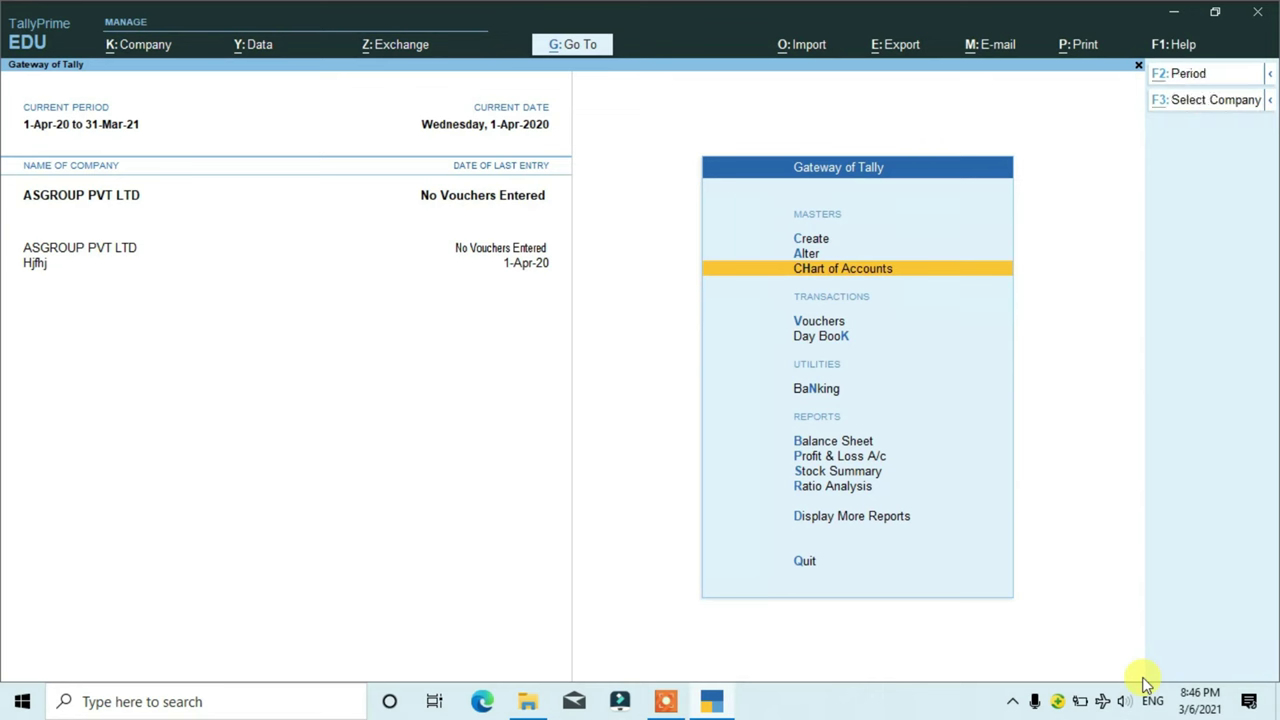
{"action": "key", "text": "alt+g"}
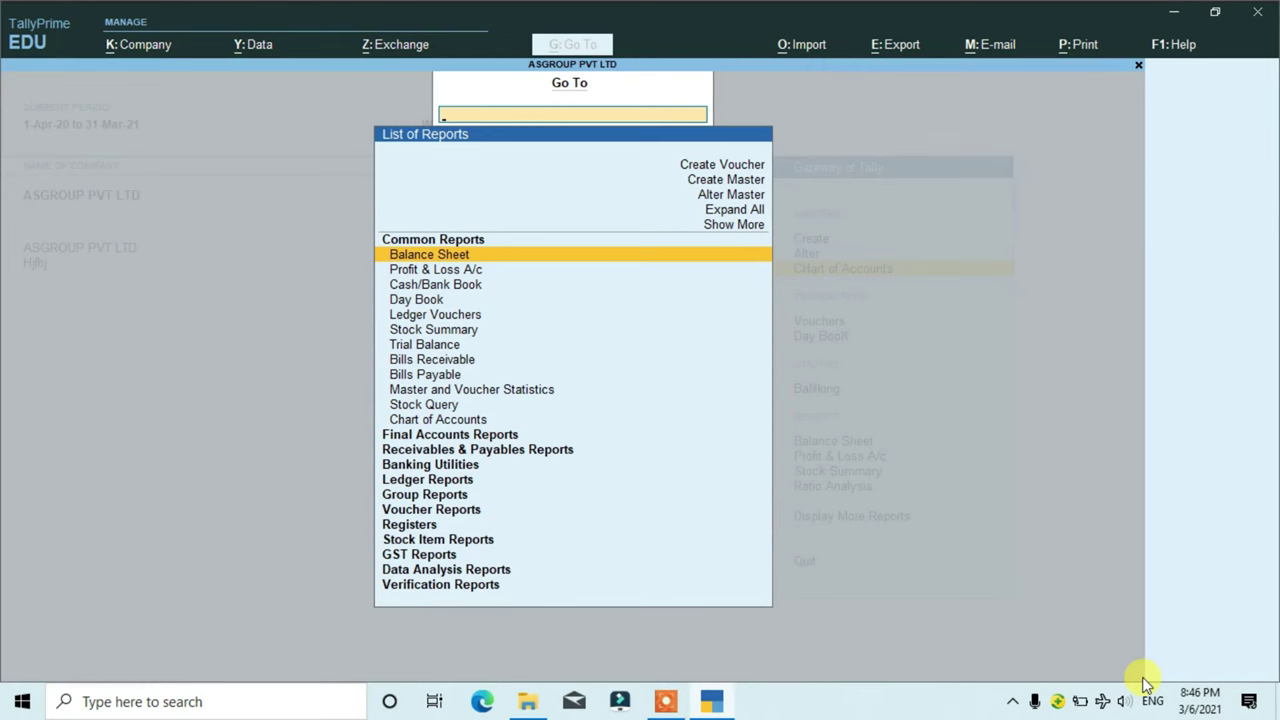
{"action": "key", "text": "Up"}
{"action": "key", "text": "Up"}
{"action": "key", "text": "Up"}
{"action": "key", "text": "Return"}
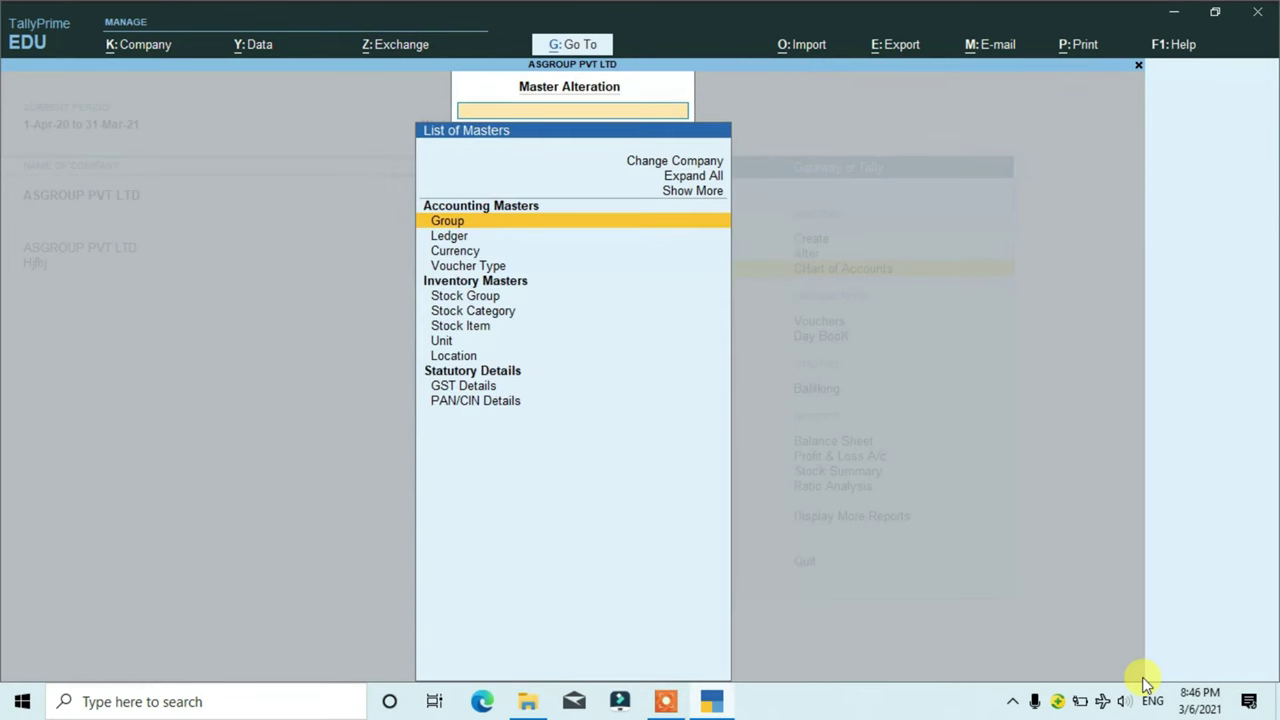
- Open GST Details under the statutory details in the list of masters
{"action": "key", "text": "Down"}
{"action": "key", "text": "Down"}
{"action": "key", "text": "Down"}
{"action": "key", "text": "Down"}
{"action": "key", "text": "Down"}
{"action": "key", "text": "Down"}
{"action": "key", "text": "Down"}
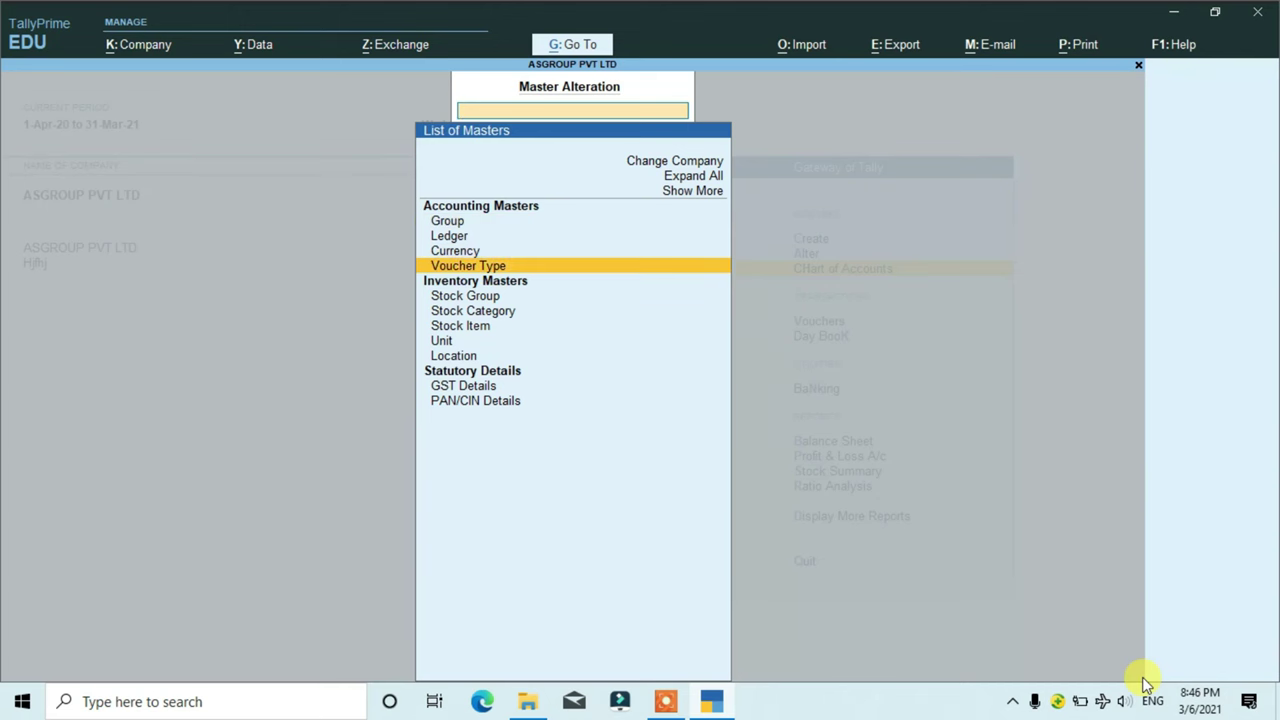
{"action": "key", "text": "Down"}
{"action": "key", "text": "Down"}
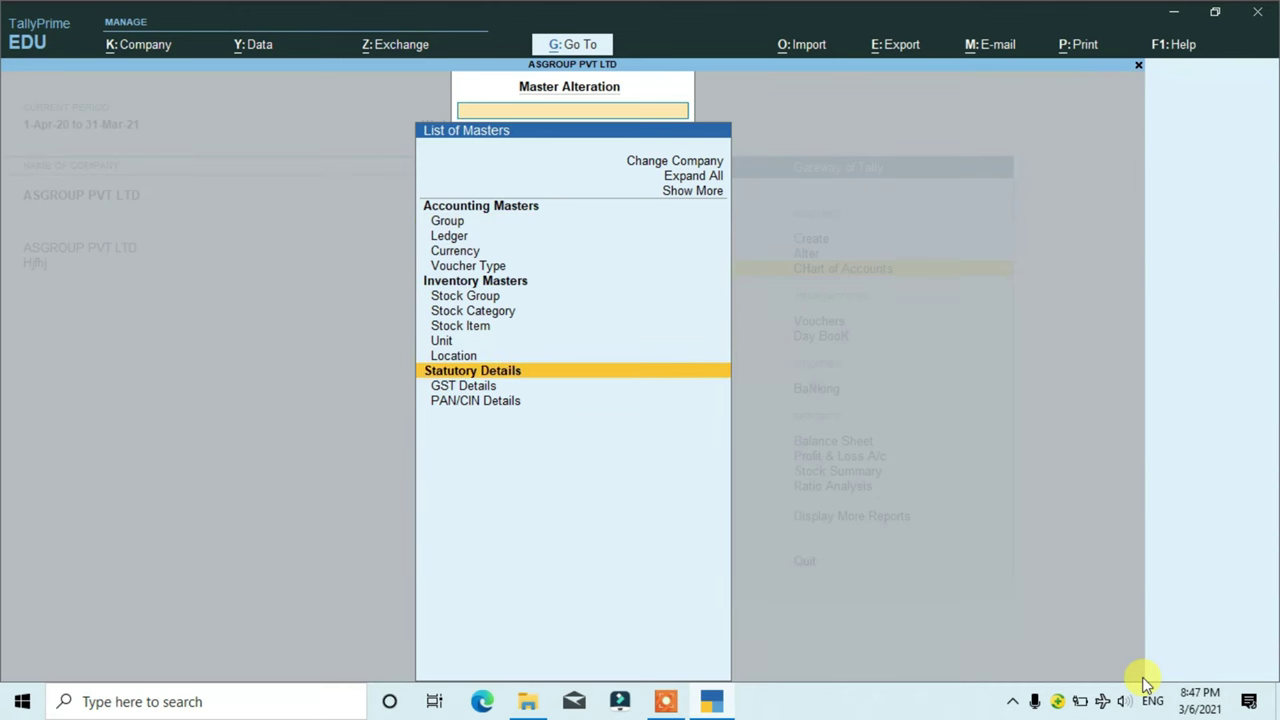
{"action": "key", "text": "Down"}
{"action": "key", "text": "Return"}
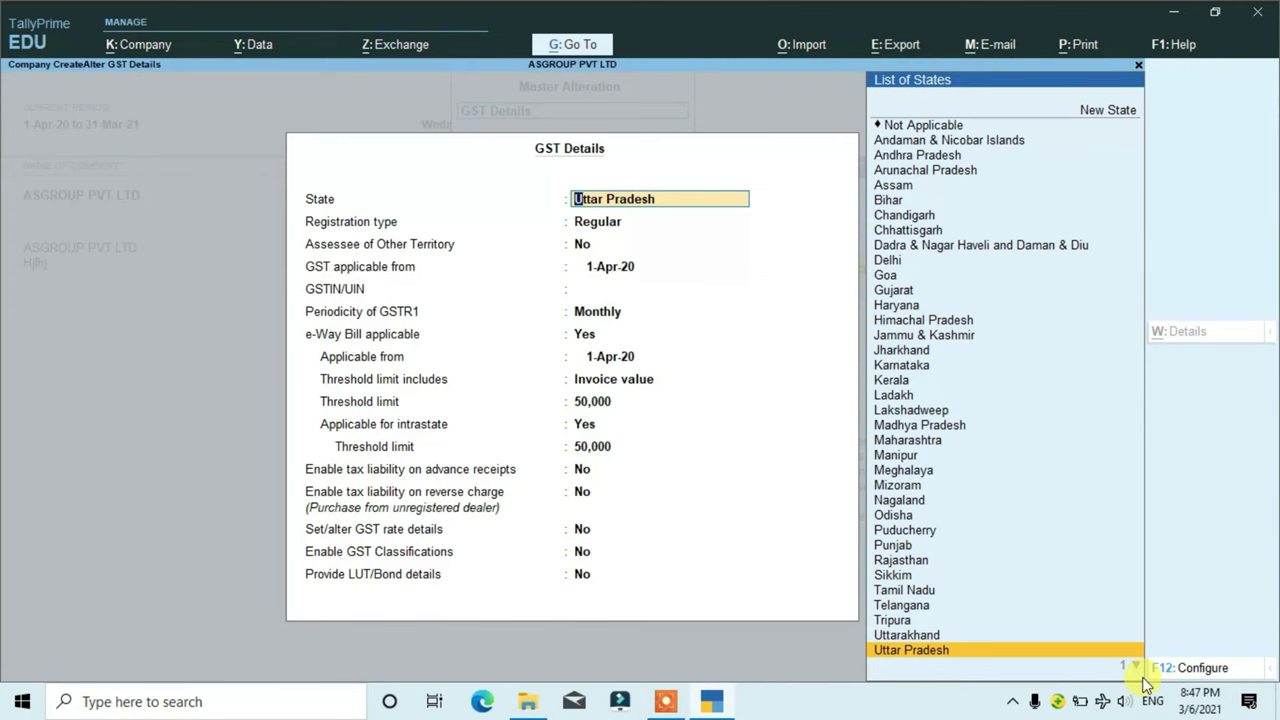
- Accept the default state, registration, GSTR1 periodicity, e-Way Bill and tax liability settings down to Set/alter GST rate details
{"action": "key", "text": "Return"}
{"action": "key", "text": "Return"}
{"action": "key", "text": "Return"}
{"action": "key", "text": "Return"}
{"action": "key", "text": "Return"}
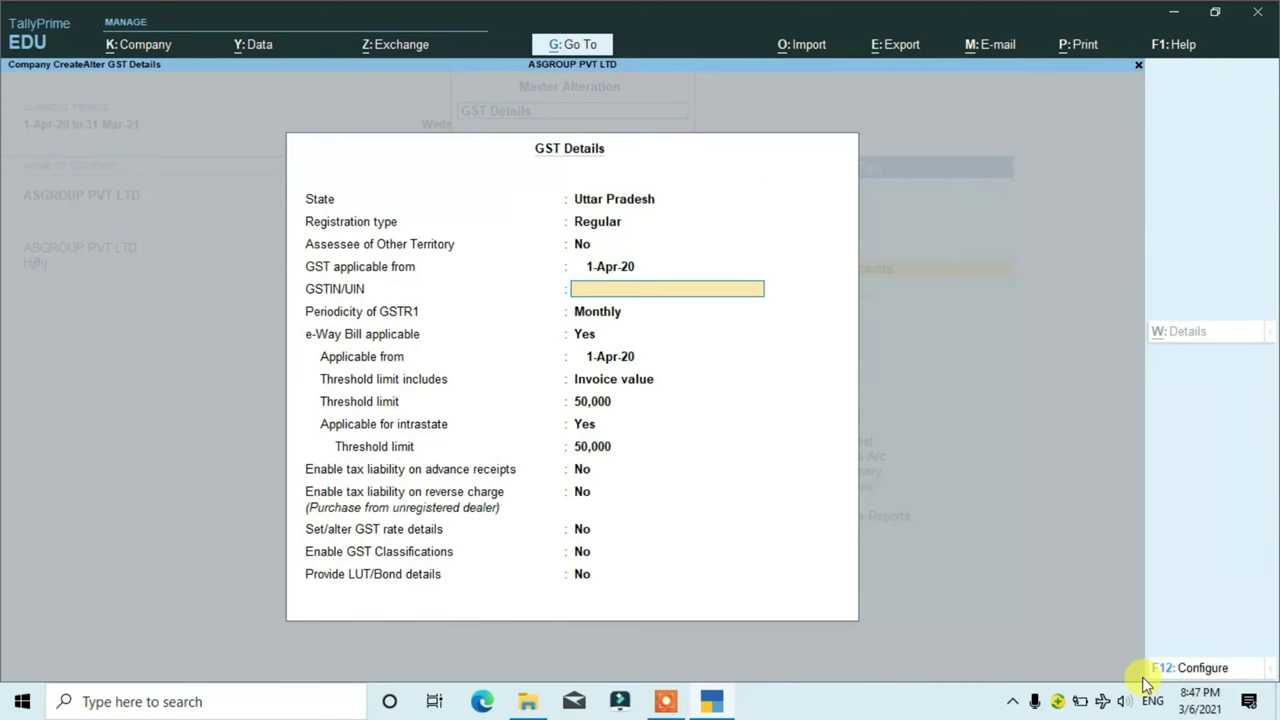
{"action": "key", "text": "Return"}
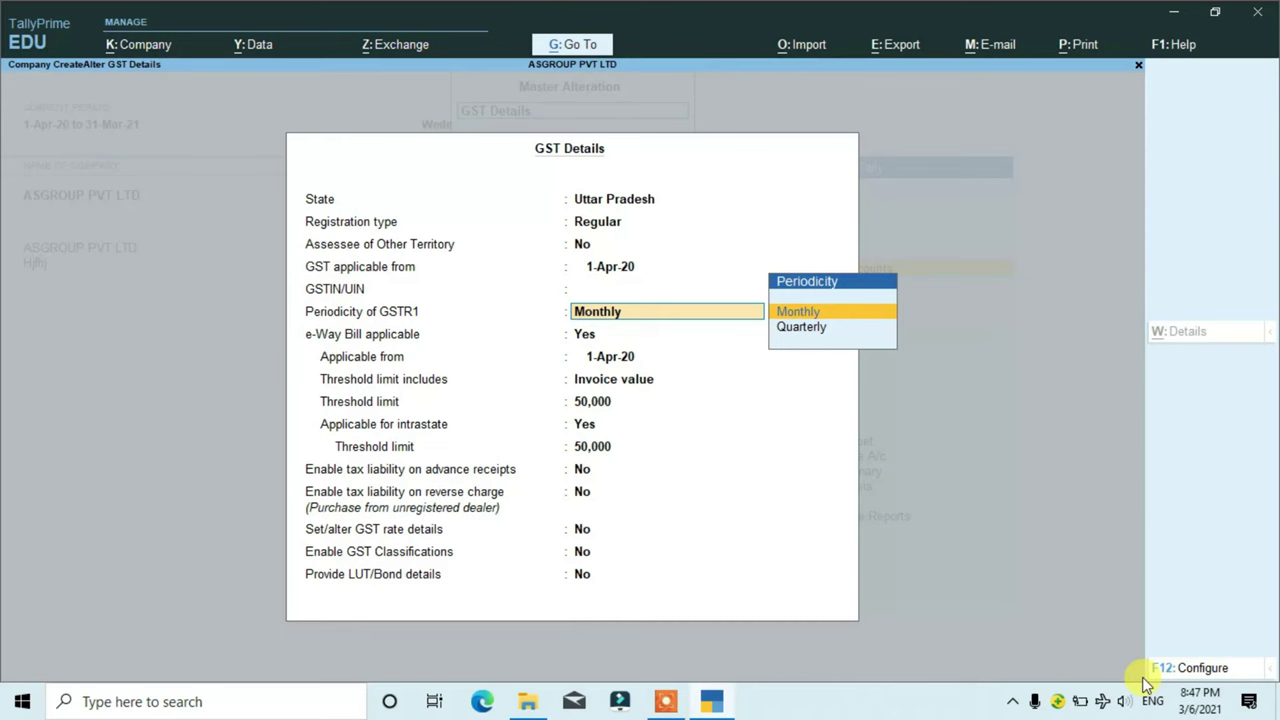
{"action": "key", "text": "Return"}
{"action": "key", "text": "Return"}
{"action": "key", "text": "Return"}
{"action": "key", "text": "Return"}
{"action": "key", "text": "Return"}
{"action": "key", "text": "Return"}
{"action": "key", "text": "Return"}
{"action": "key", "text": "Return"}
{"action": "key", "text": "Return"}
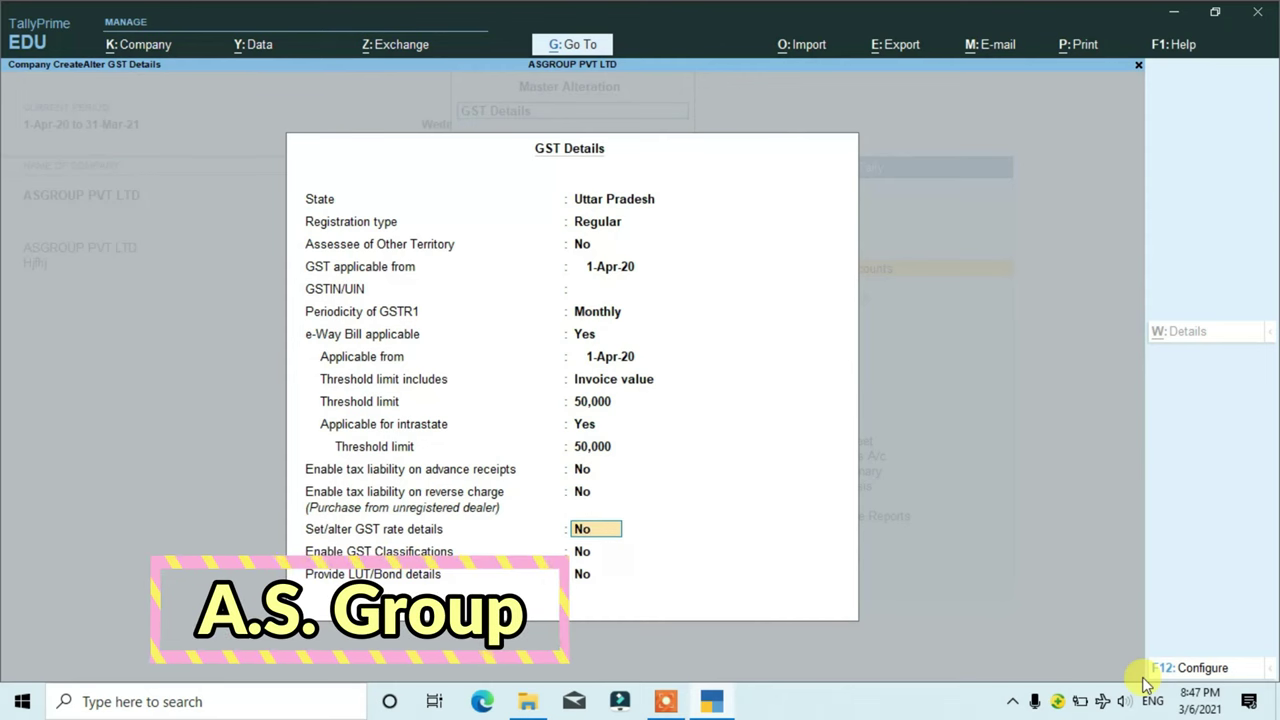
{"action": "mouse_move", "coordinate": [1143, 680]}
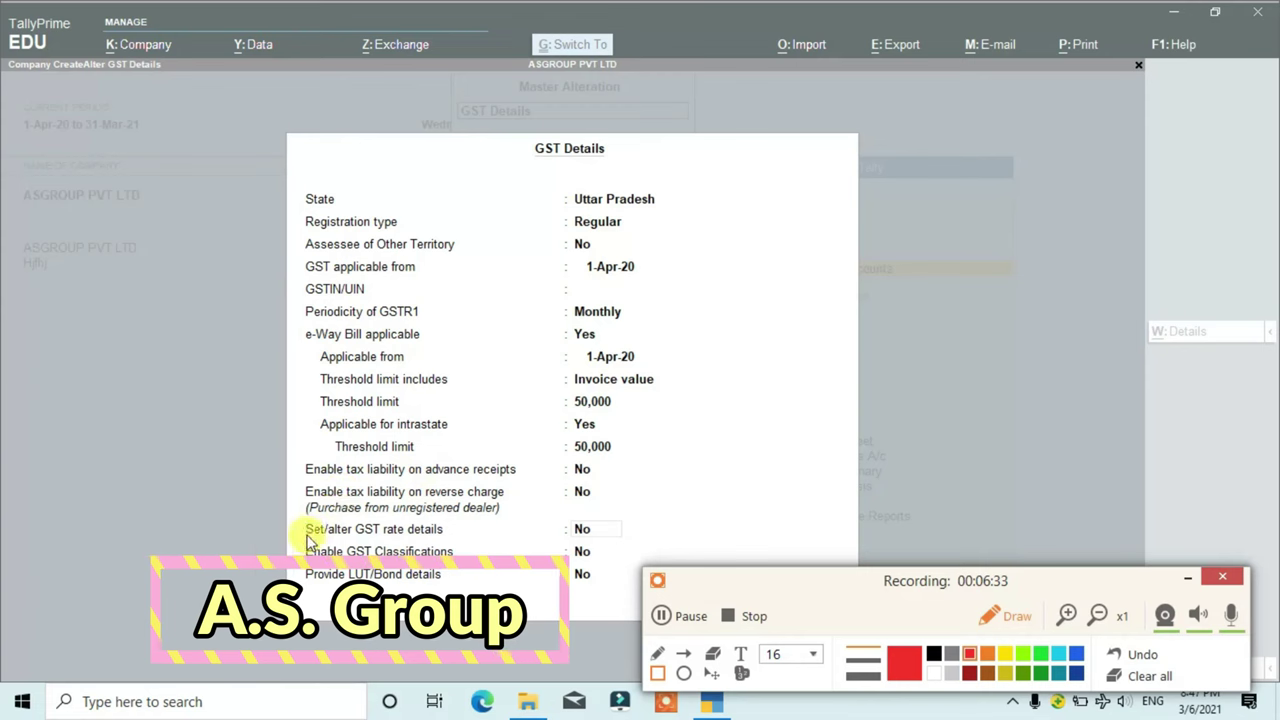
{"action": "mouse_move", "coordinate": [290, 507]}
{"action": "left_mouse_down"}
{"action": "mouse_move", "coordinate": [457, 546]}
{"action": "mouse_move", "coordinate": [636, 543]}
{"action": "left_mouse_up"}
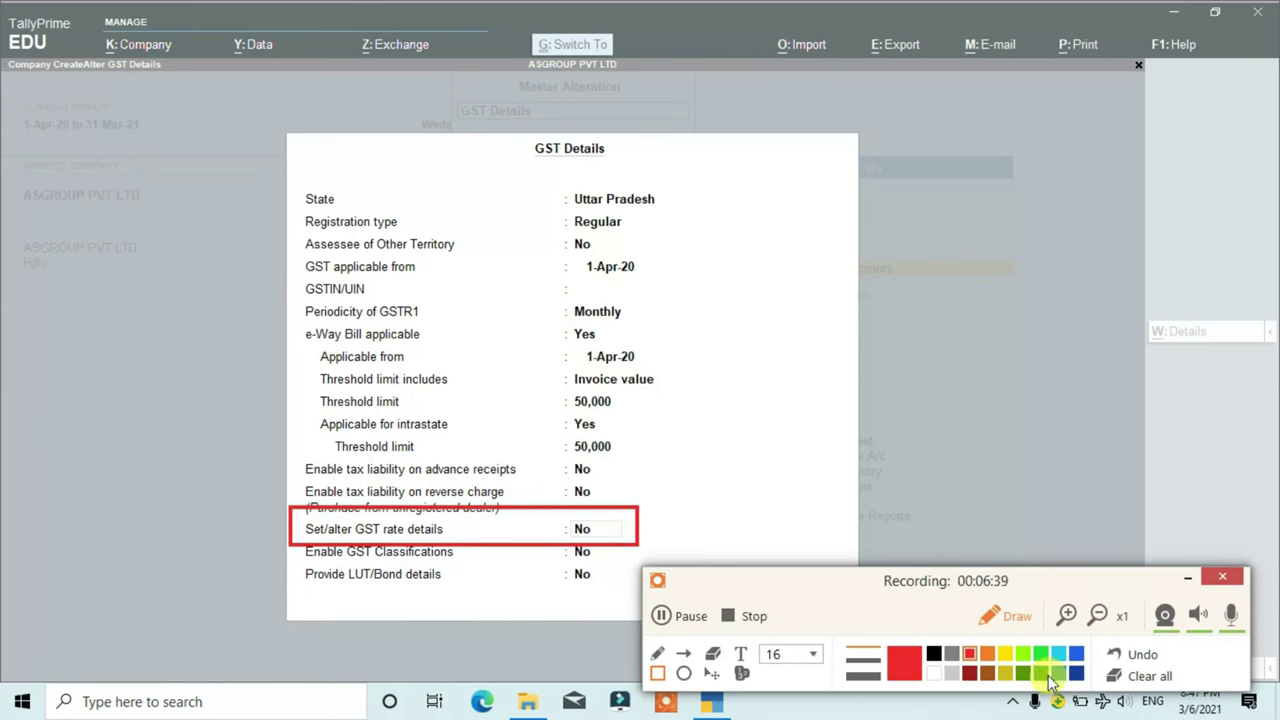
{"action": "left_click", "coordinate": [1163, 678]}
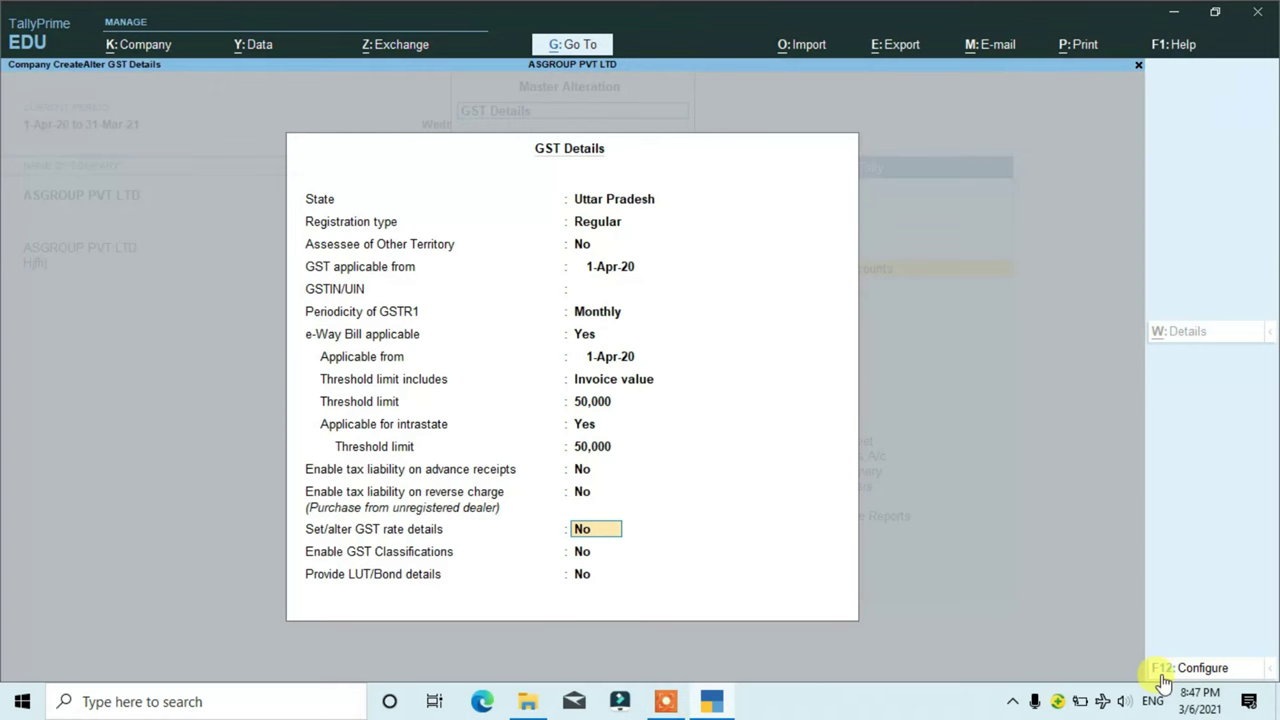
- Set Set/alter GST rate details to Yes and enter LED BULB as the HSN/SAC description
{"action": "type", "text": "y"}
{"action": "key", "text": "Return"}
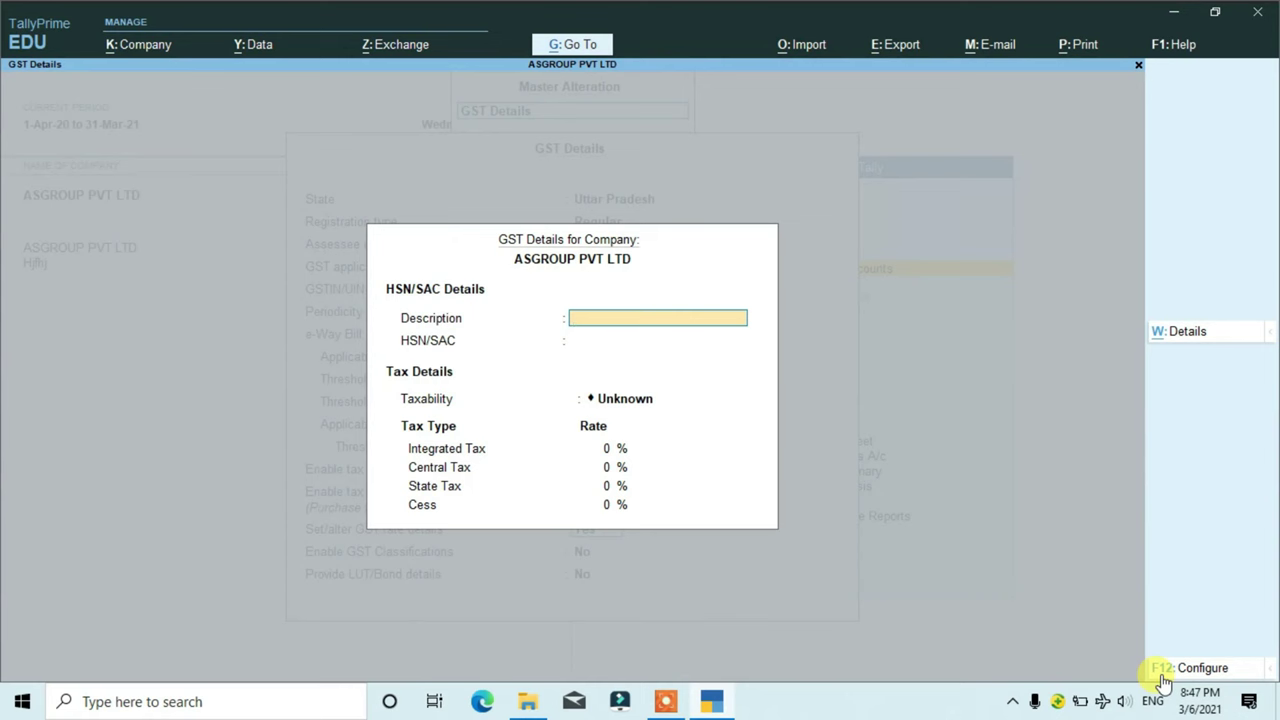
{"action": "type", "text": "LED BULB"}
{"action": "key", "text": "Return"}
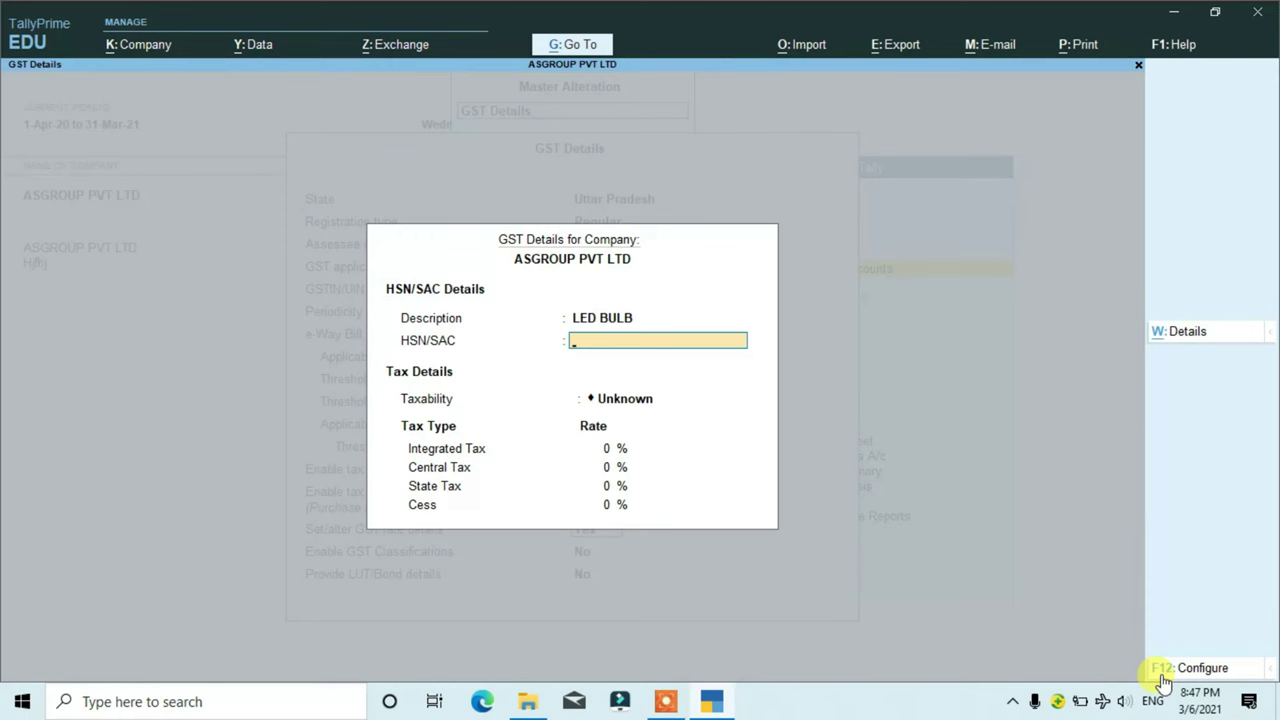
- Leave the HSN/SAC code blank and set the taxability to Taxable
{"action": "key", "text": "Return"}
{"action": "key", "text": "Down"}
{"action": "key", "text": "Down"}
{"action": "key", "text": "Down"}
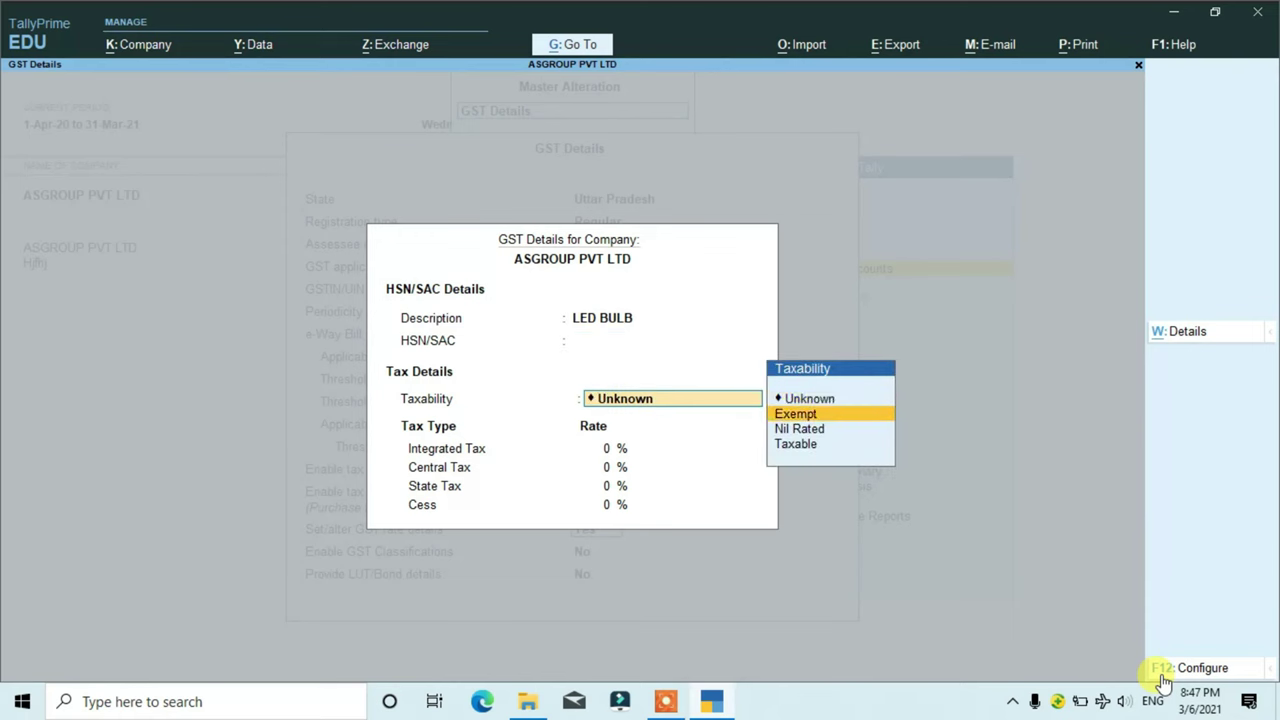
{"action": "key", "text": "Return"}
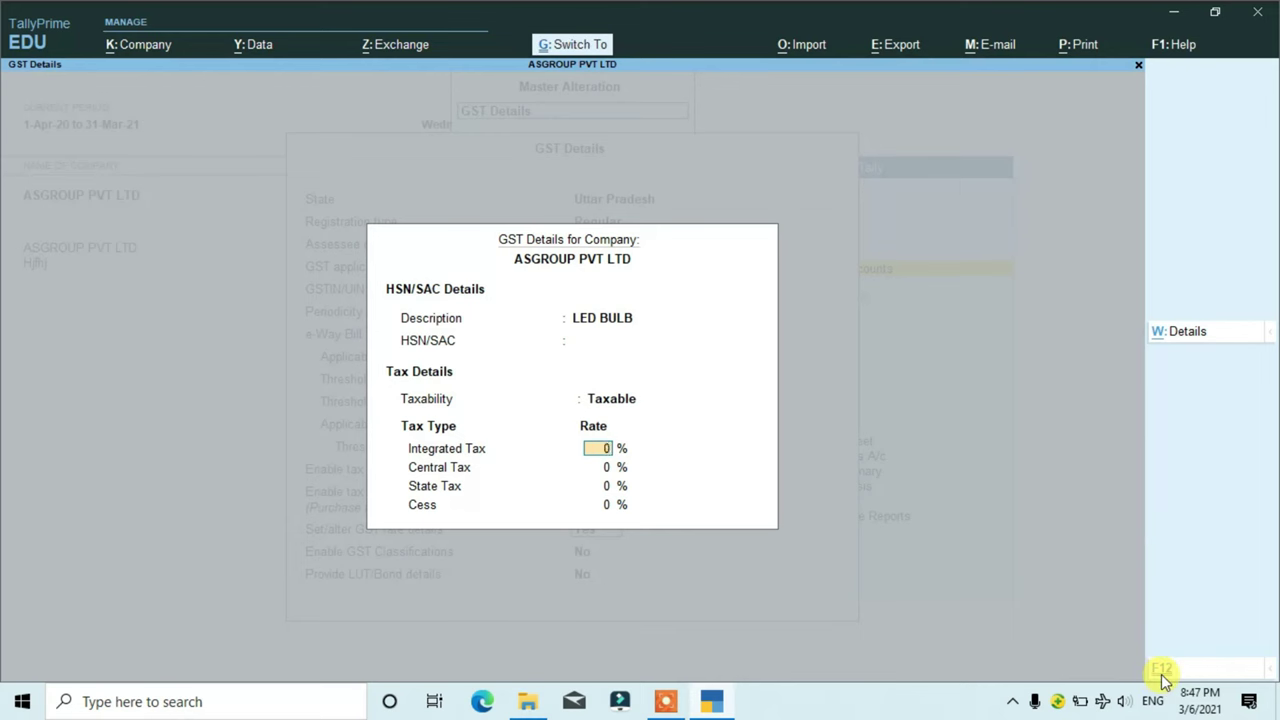
{"action": "key", "text": "ctrl+f9"}
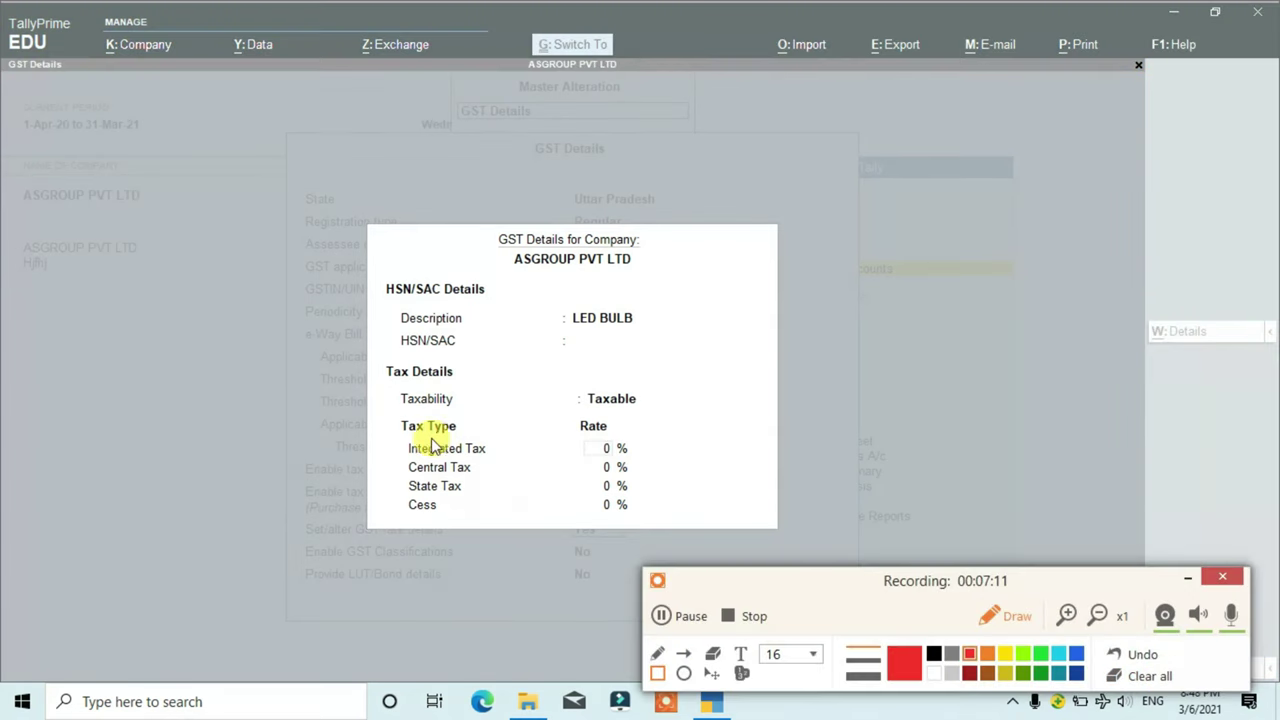
{"action": "mouse_move", "coordinate": [392, 432]}
{"action": "left_mouse_down"}
{"action": "mouse_move", "coordinate": [474, 462]}
{"action": "mouse_move", "coordinate": [655, 452]}
{"action": "left_mouse_up"}
{"action": "mouse_move", "coordinate": [401, 492]}
{"action": "left_mouse_down"}
{"action": "mouse_move", "coordinate": [534, 520]}
{"action": "mouse_move", "coordinate": [681, 521]}
{"action": "left_mouse_up"}
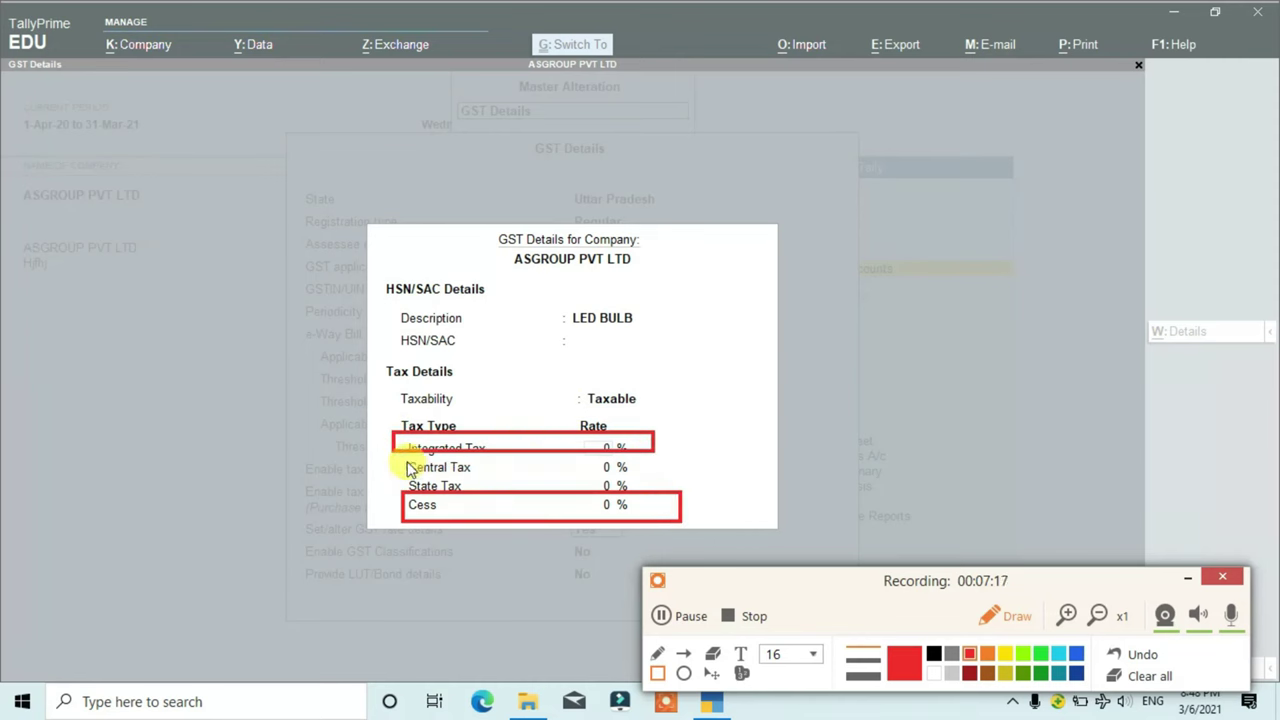
{"action": "left_click_drag", "start_coordinate": [389, 462], "coordinate": [670, 492]}
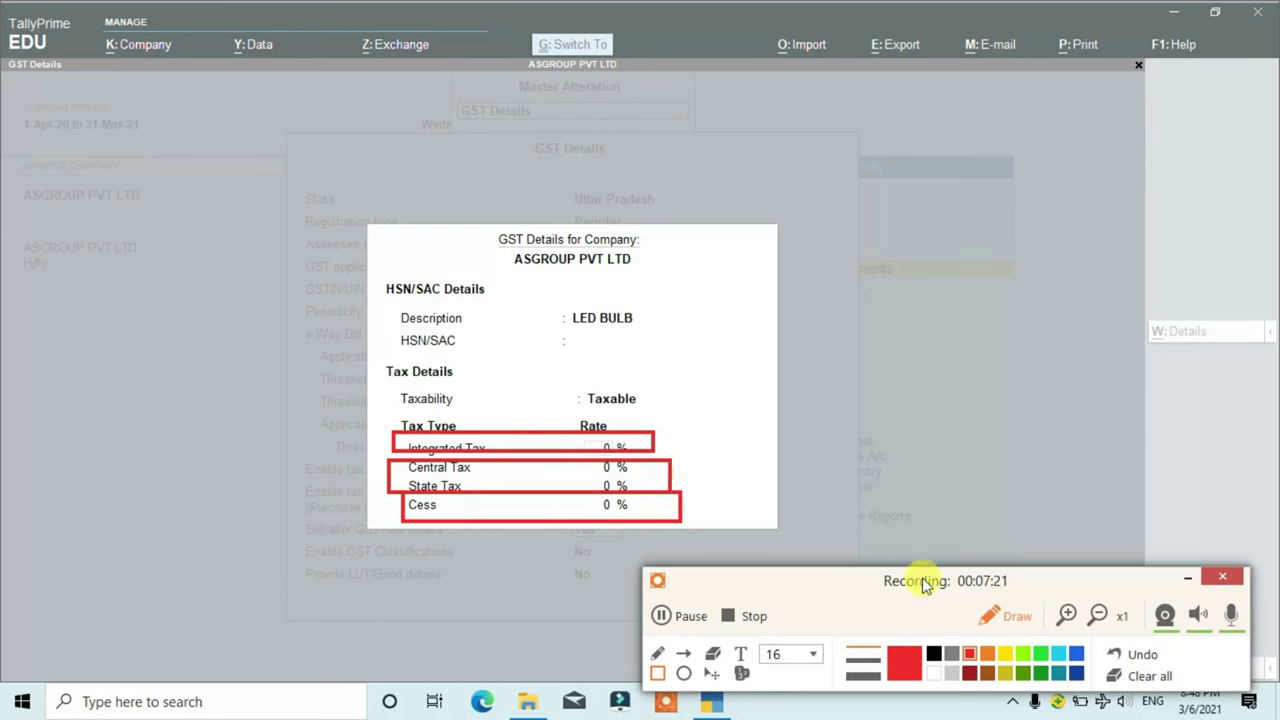
{"action": "left_click", "coordinate": [1145, 680]}
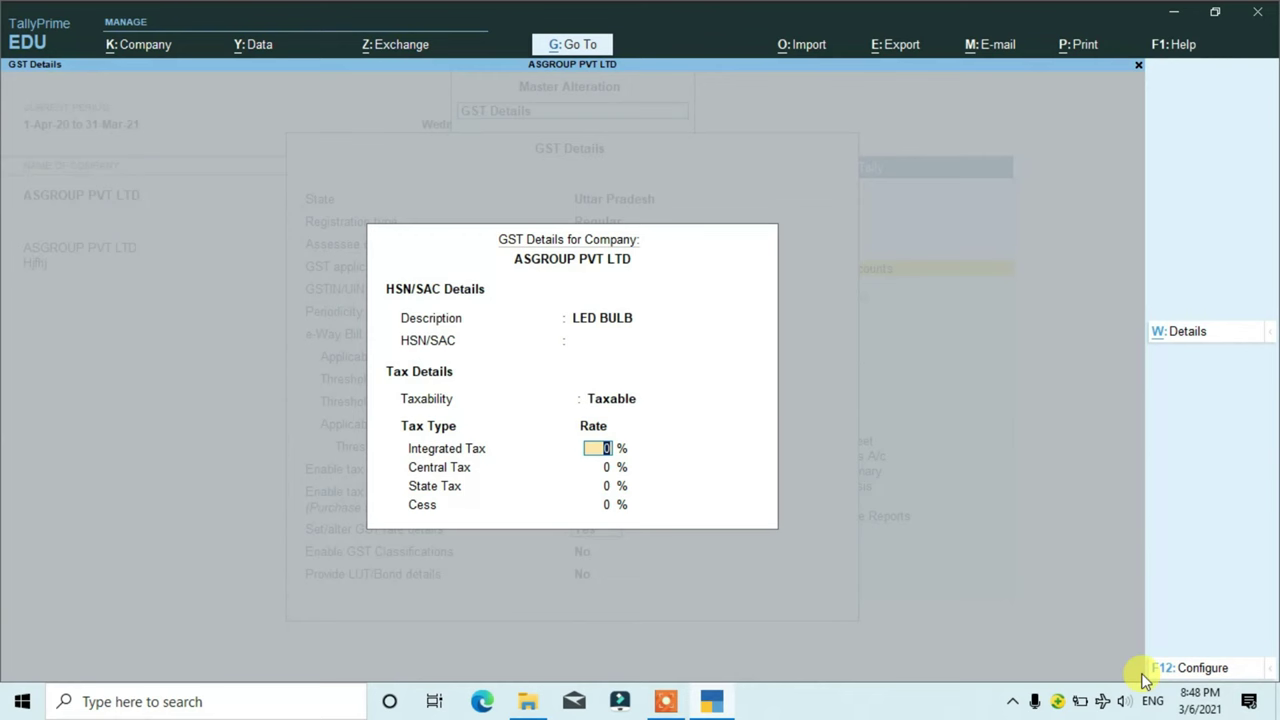
- Review the configuration options of the company's GST rate details, accepting the defaults through Show all GST Tax Types
{"action": "left_click", "coordinate": [1146, 670]}
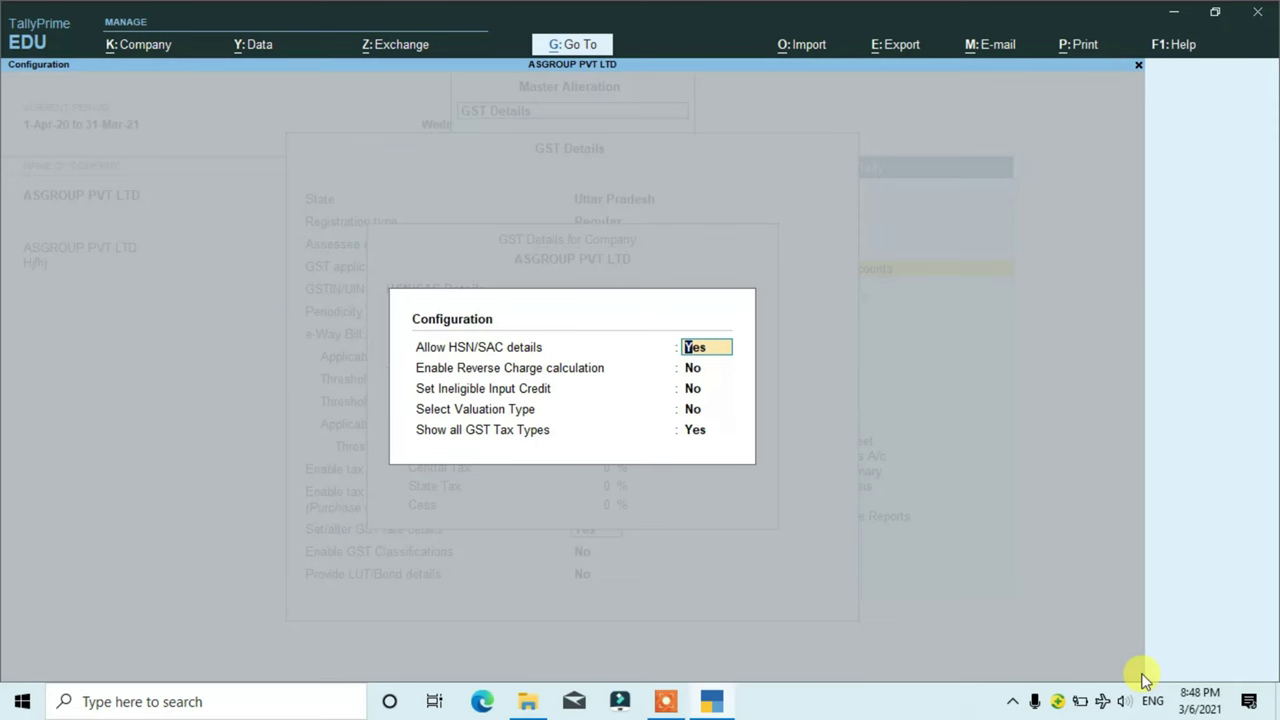
{"action": "key", "text": "Return"}
{"action": "key", "text": "Return"}
{"action": "key", "text": "Return"}
{"action": "key", "text": "Return"}
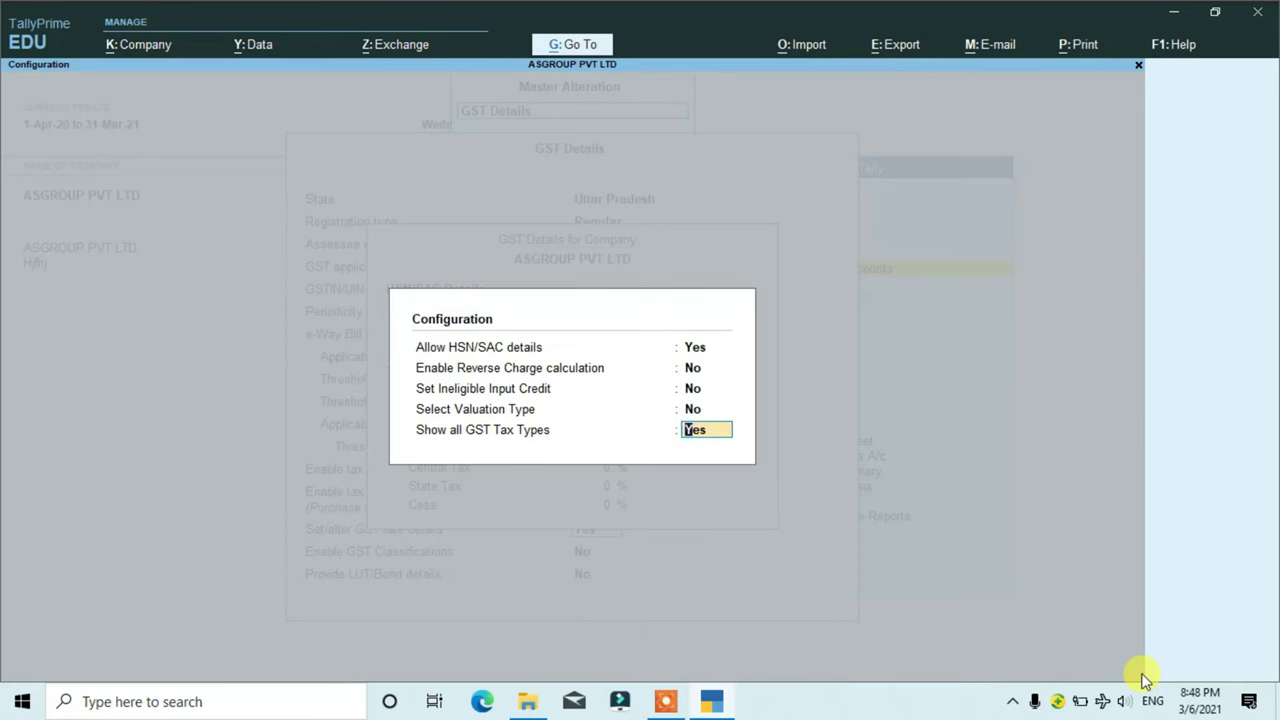
{"action": "key", "text": "Return"}
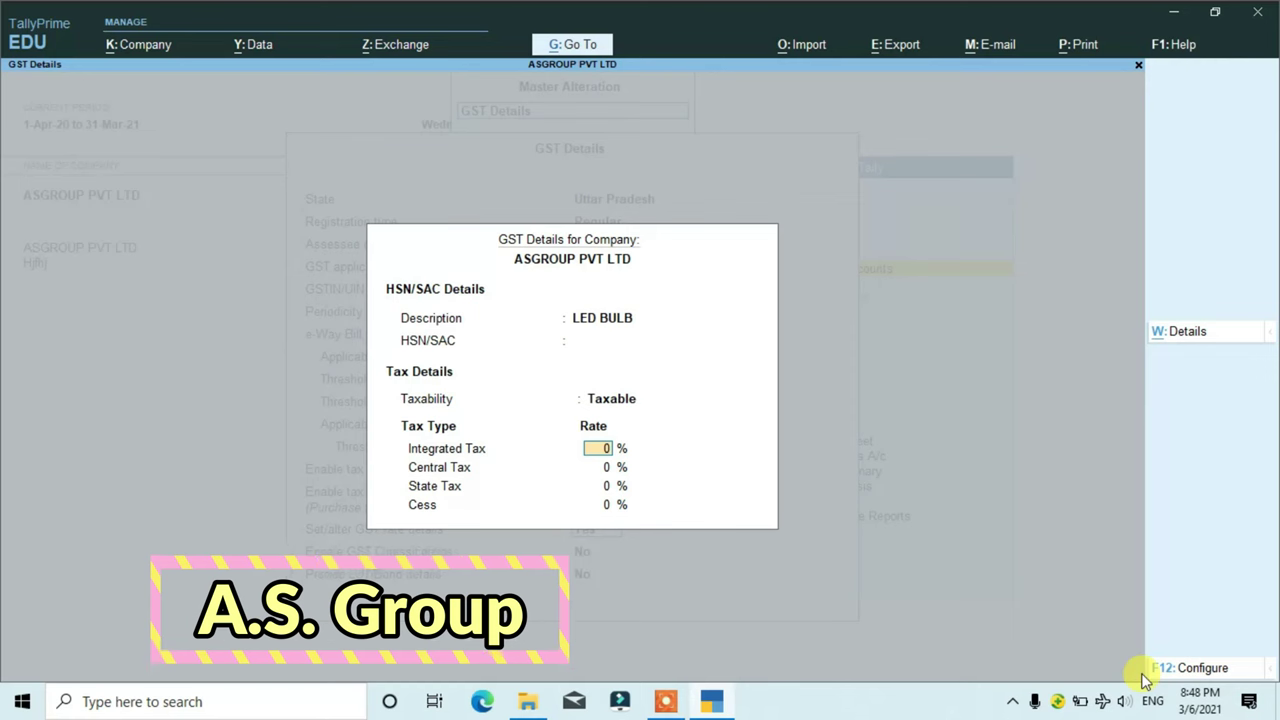
- Set the company's integrated tax rate to 18%
{"action": "type", "text": "19"}
{"action": "key", "text": "Return"}
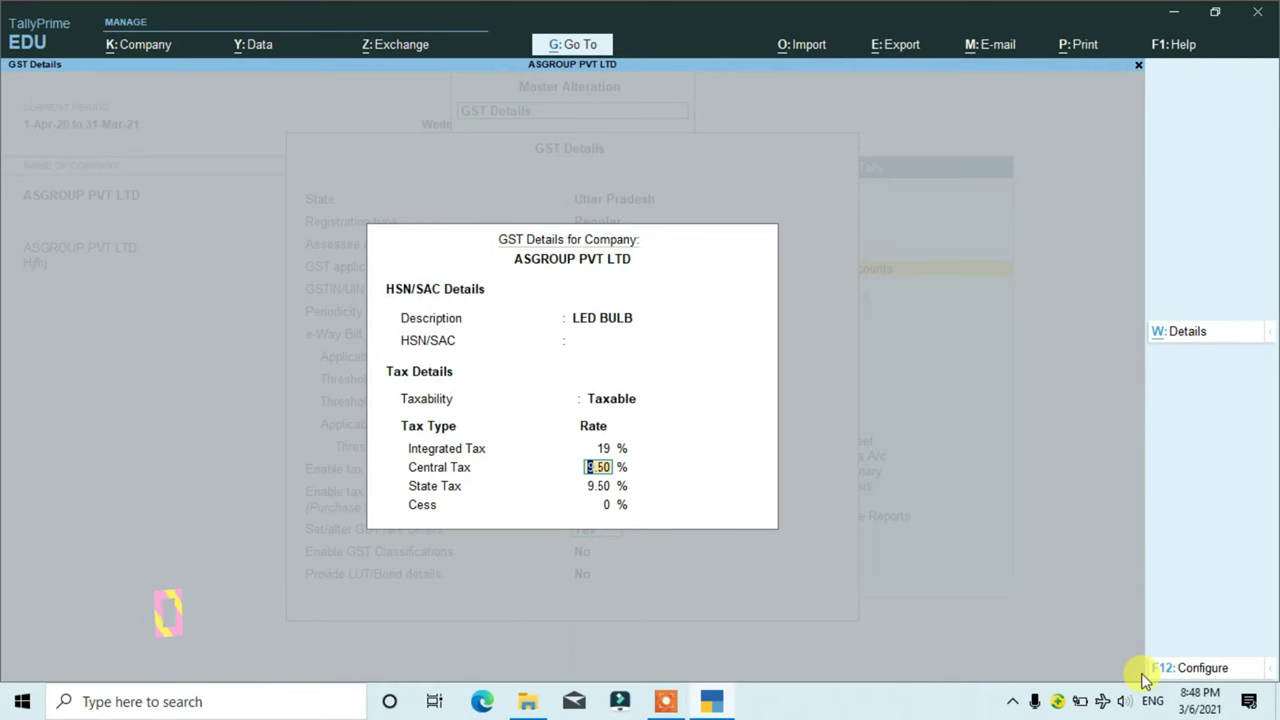
{"action": "key", "text": "Up"}
{"action": "type", "text": "18"}
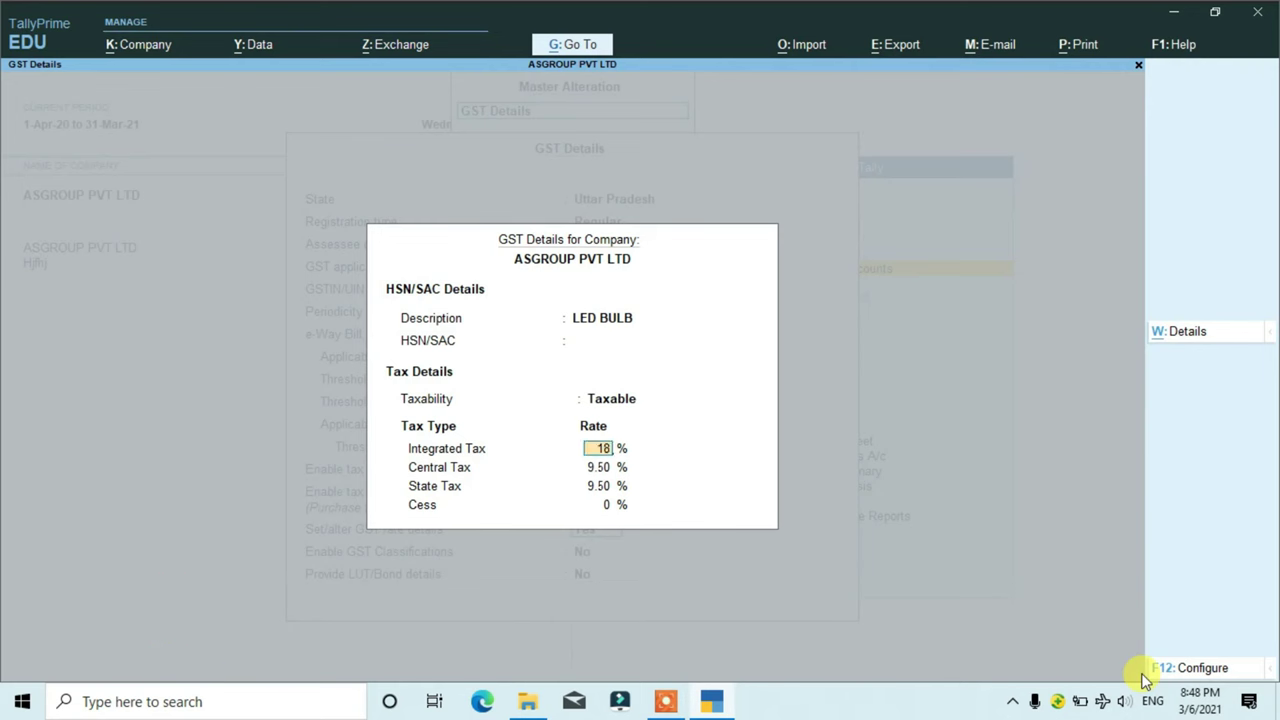
{"action": "key", "text": "Return"}
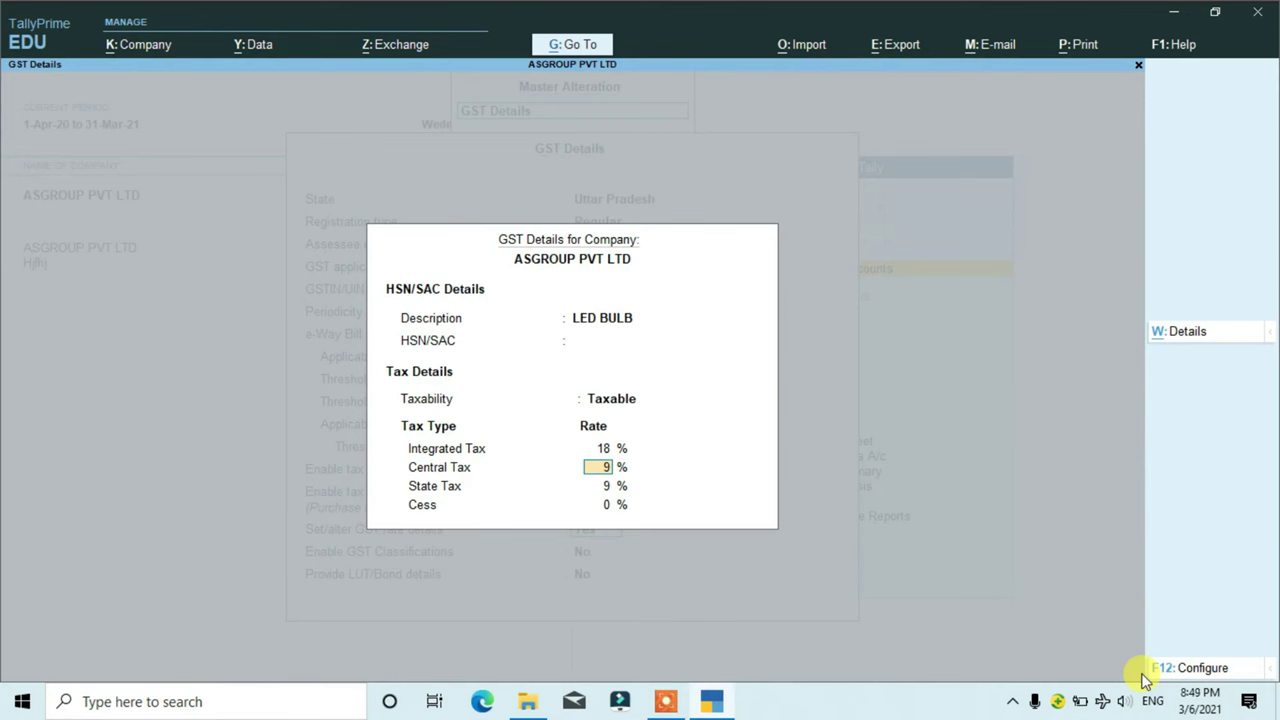
- Accept the remaining tax rates, save the company's GST details with classifications and LUT/Bond details off, and return to the Gateway of Tally
{"action": "key", "text": "Return"}
{"action": "key", "text": "Return"}
{"action": "key", "text": "Return"}
{"action": "key", "text": "Return"}
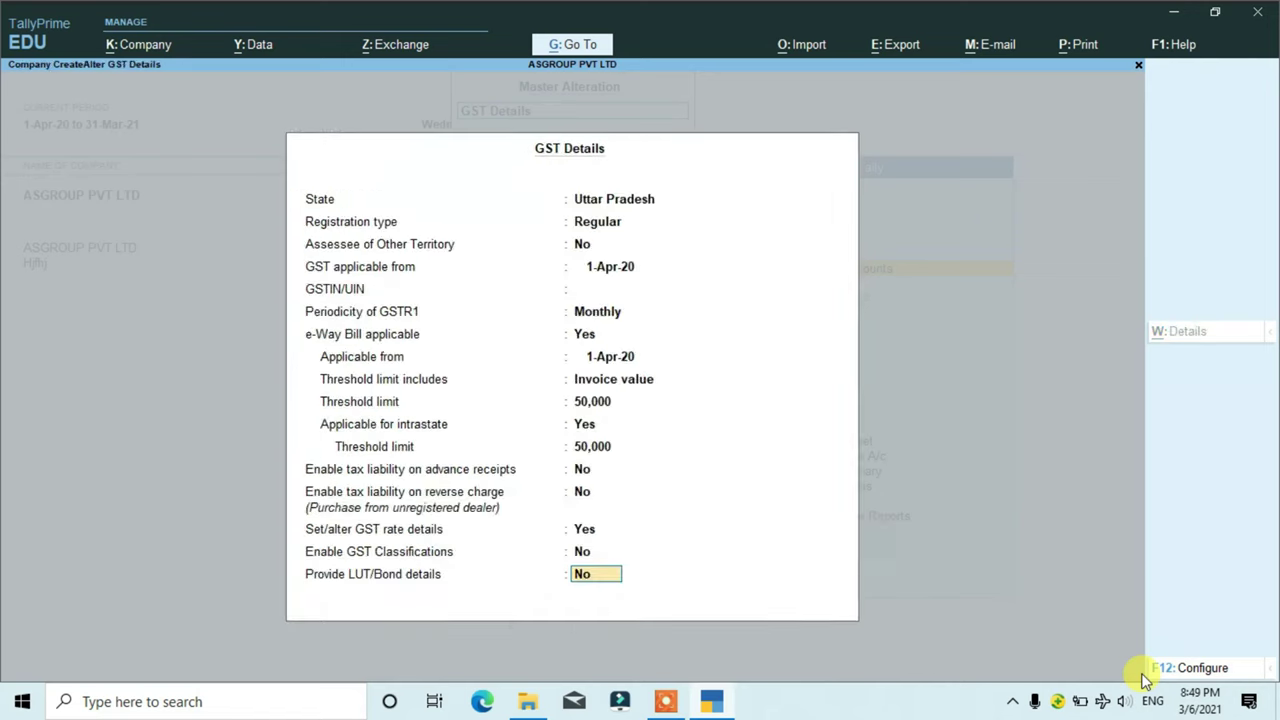
{"action": "key", "text": "Return"}
{"action": "key", "text": "Return"}
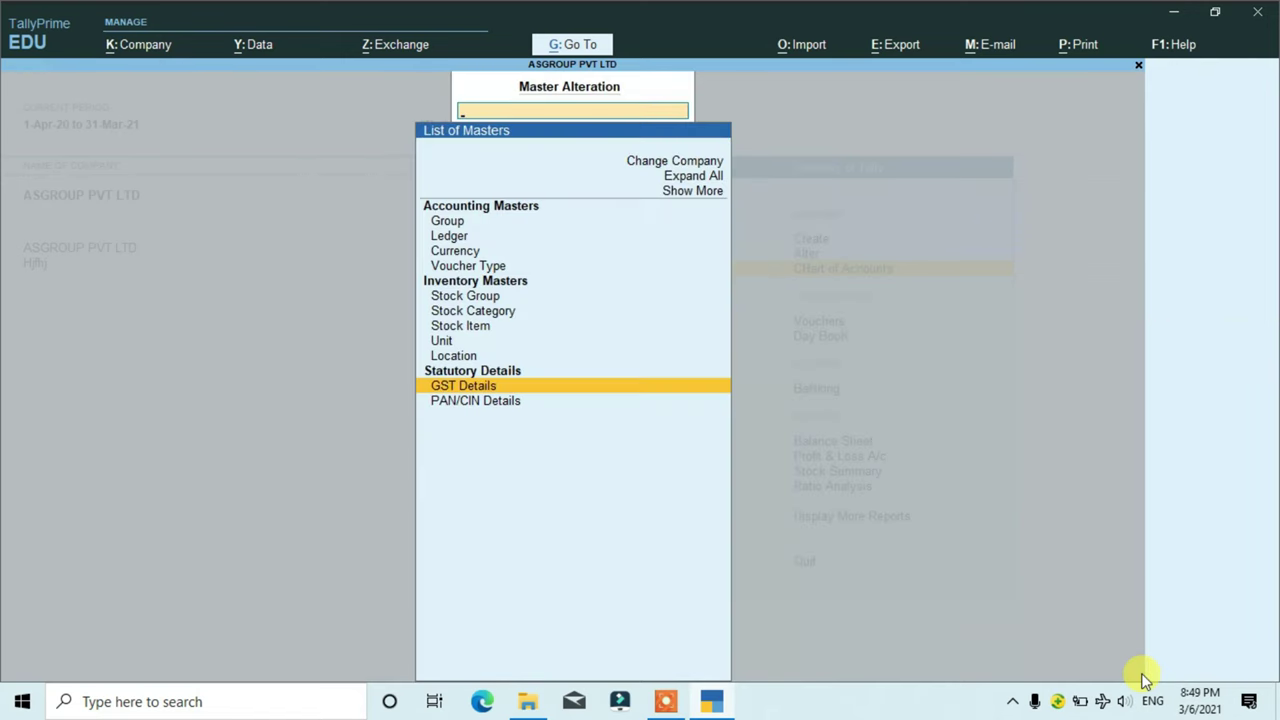
{"action": "key", "text": "Escape"}
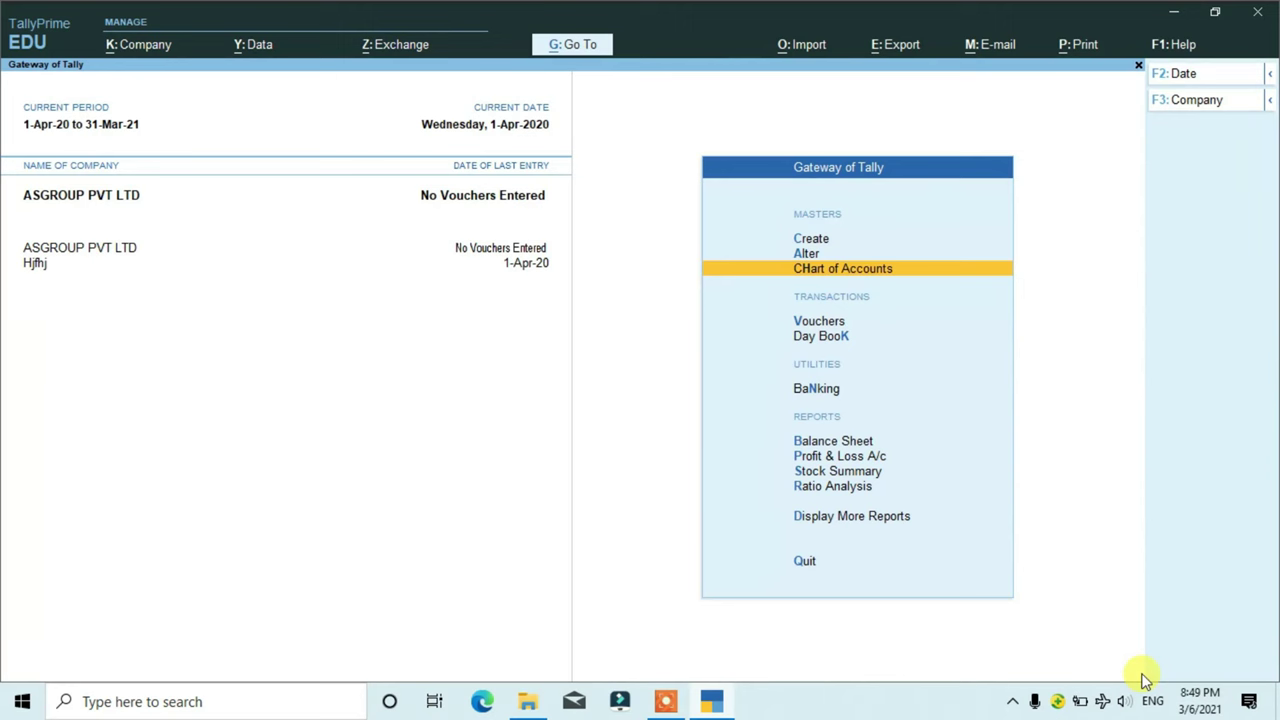
- Open the creation form for a new stock group from the inventory masters
{"action": "key", "text": "Up"}
{"action": "key", "text": "Up"}
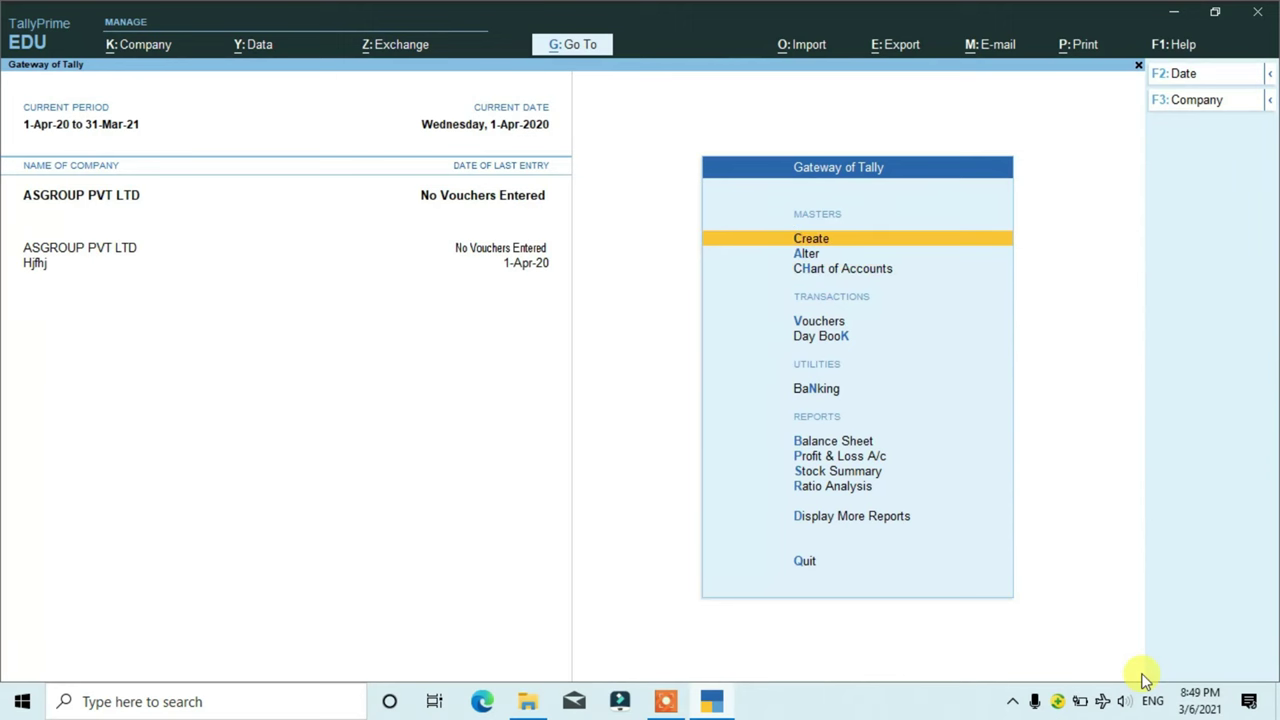
{"action": "key", "text": "Return"}
{"action": "key", "text": "Down"}
{"action": "key", "text": "Down"}
{"action": "key", "text": "Down"}
{"action": "key", "text": "Down"}
{"action": "key", "text": "Down"}
{"action": "key", "text": "Down"}
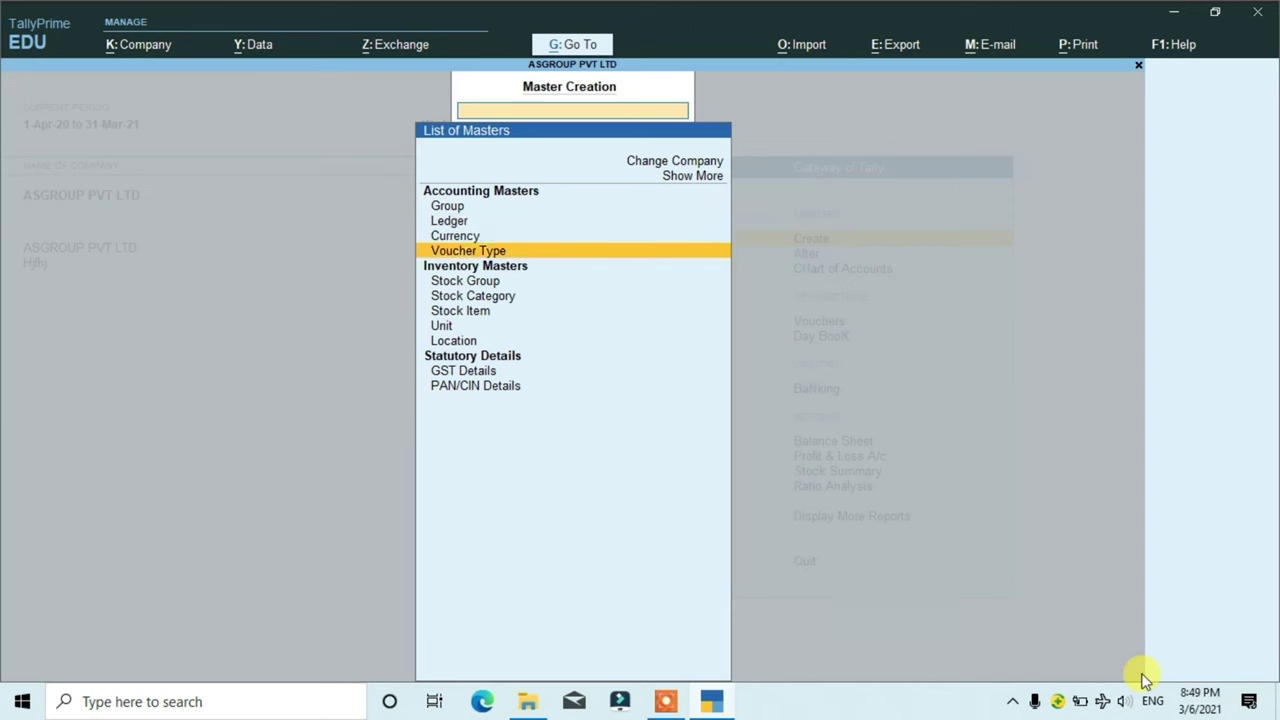
{"action": "key", "text": "Up"}
{"action": "key", "text": "Return"}
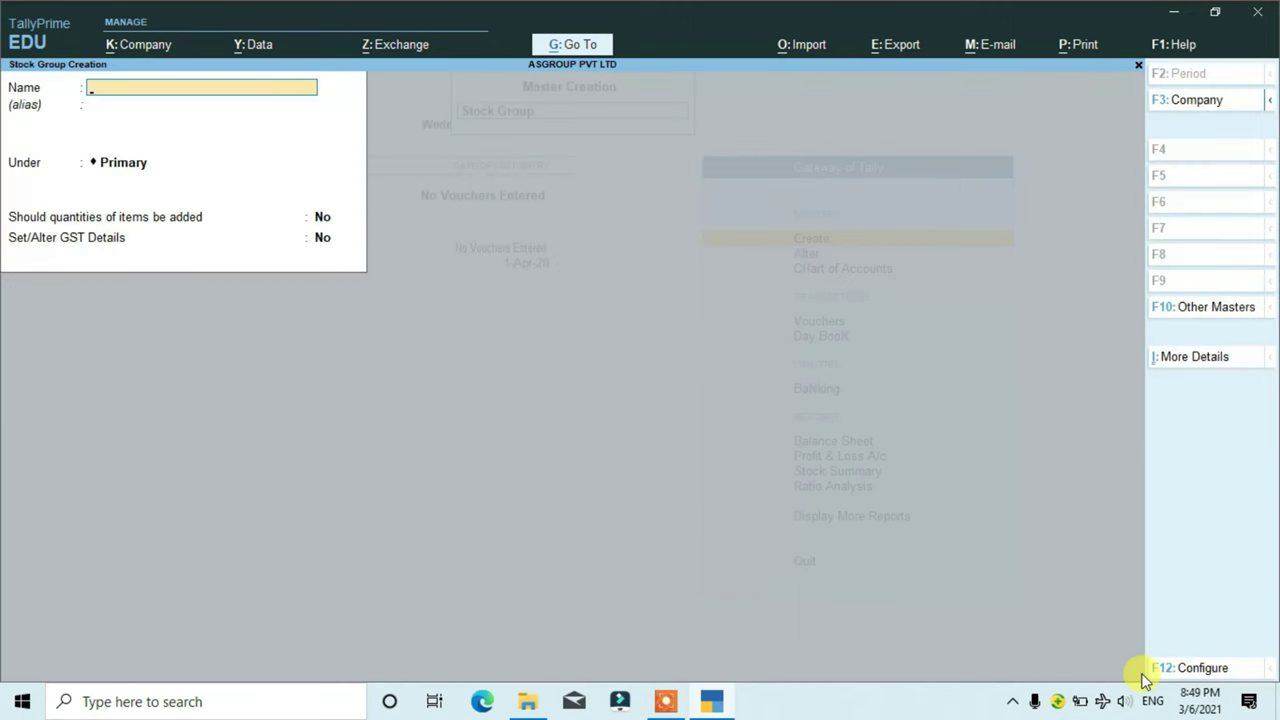
- Create the stock group ELECTRICALS under Primary and return to the list of masters
{"action": "type", "text": "ELECTRICALS"}
{"action": "key", "text": "Return"}
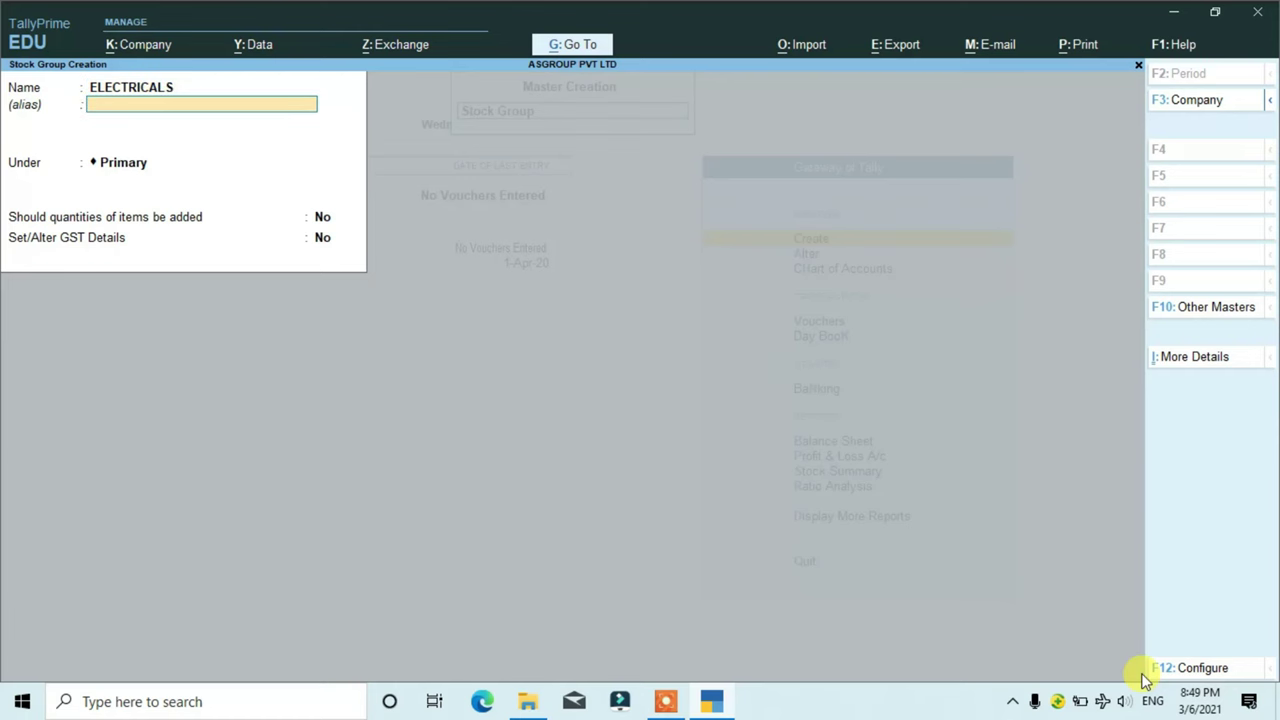
{"action": "key", "text": "ctrl+a"}
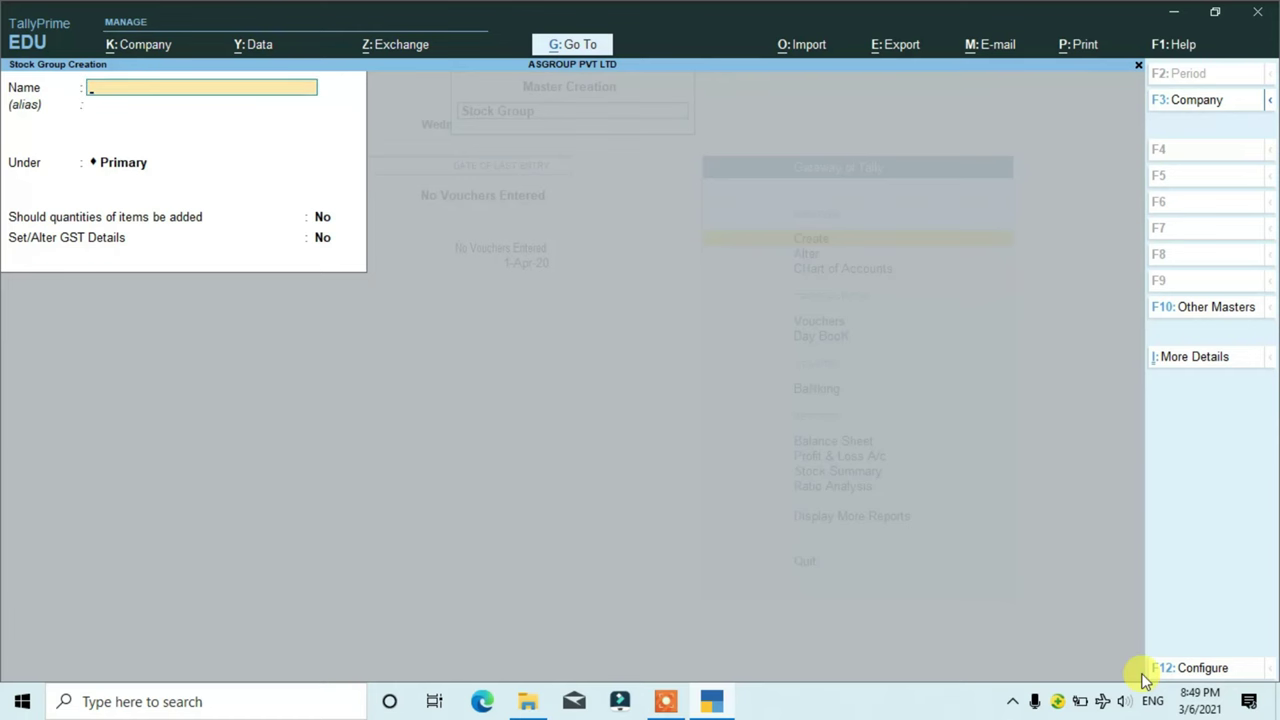
{"action": "key", "text": "Escape"}
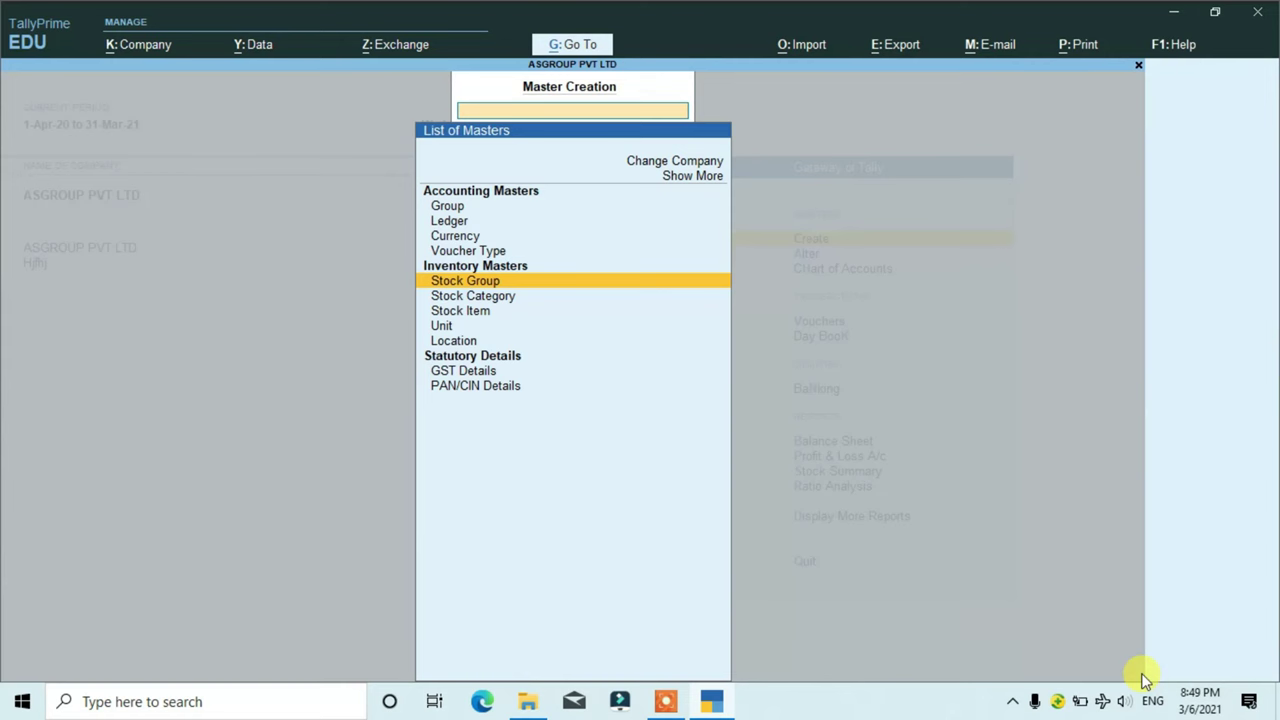
- Start a new stock item named Led Bulb and place it under the ELECTRICALS group
{"action": "key", "text": "Down"}
{"action": "key", "text": "Down"}
{"action": "key", "text": "Return"}
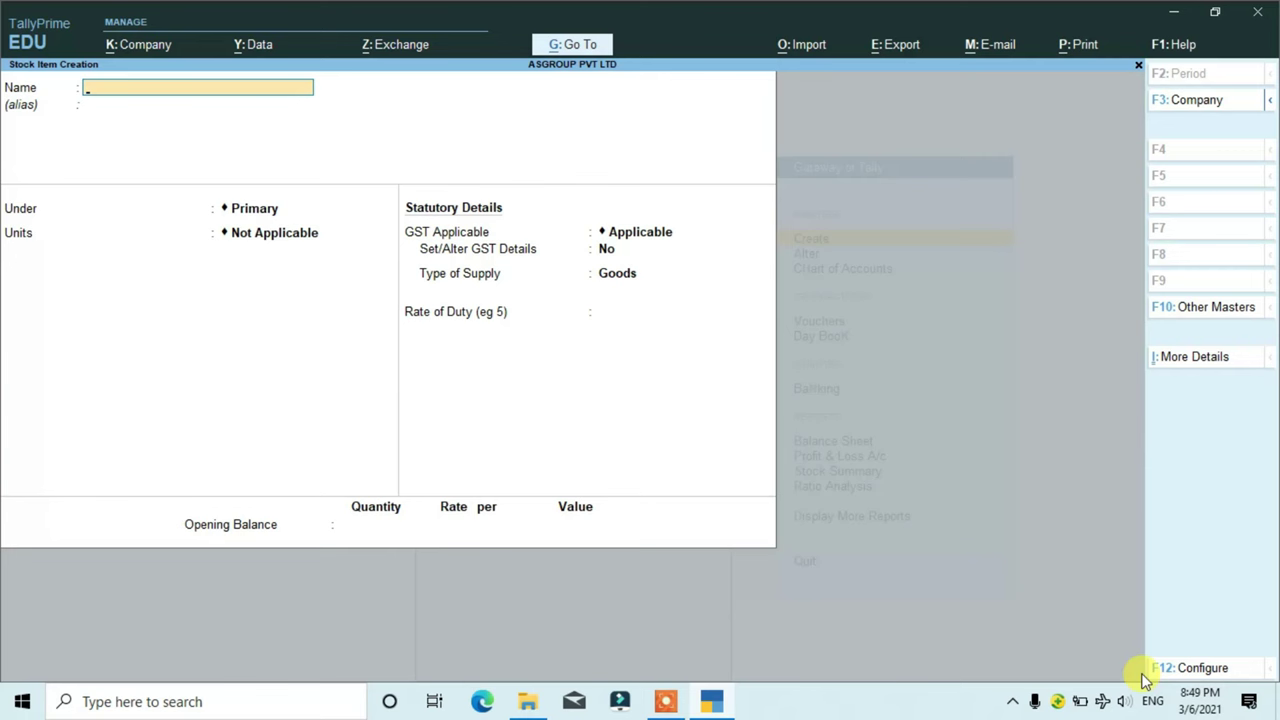
{"action": "type", "text": "Led Bulb"}
{"action": "key", "text": "Return"}
{"action": "key", "text": "Return"}
{"action": "key", "text": "Down"}
{"action": "key", "text": "Return"}
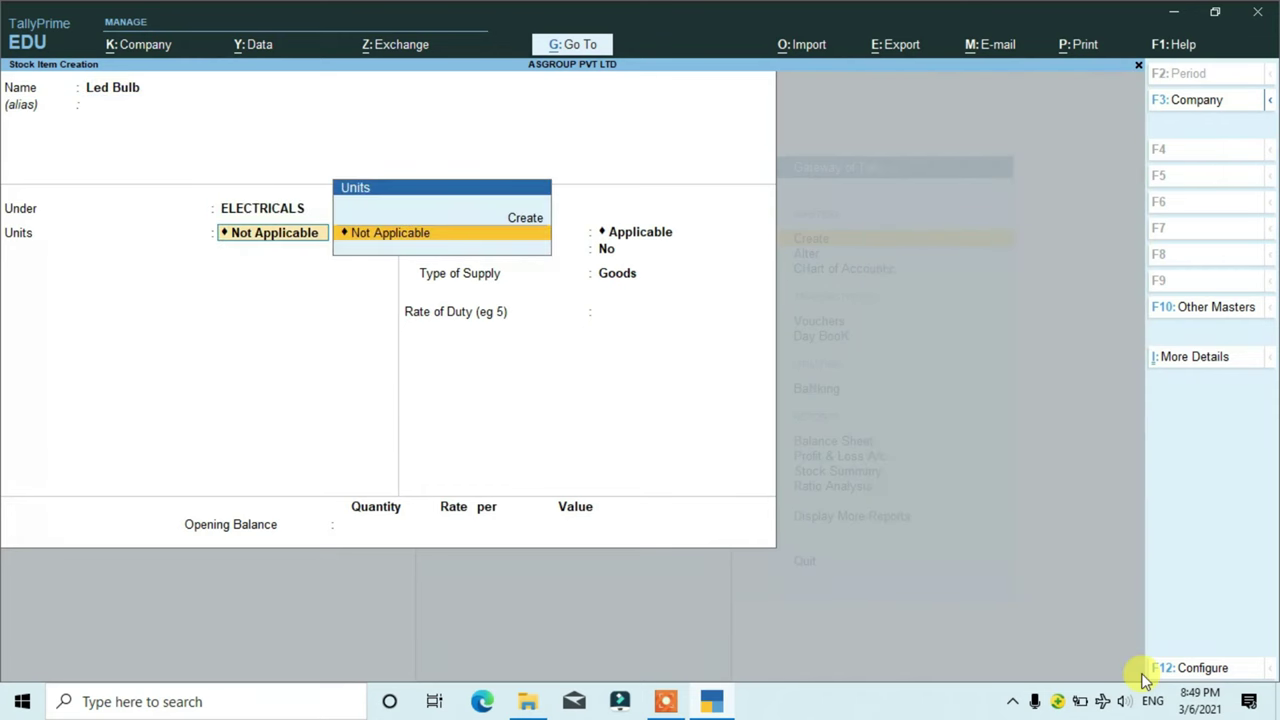
- Create a simple unit with the symbol PCS and zero decimal places for the Led Bulb item
{"action": "key", "text": "alt+c"}
{"action": "type", "text": "PCS"}
{"action": "key", "text": "Return"}
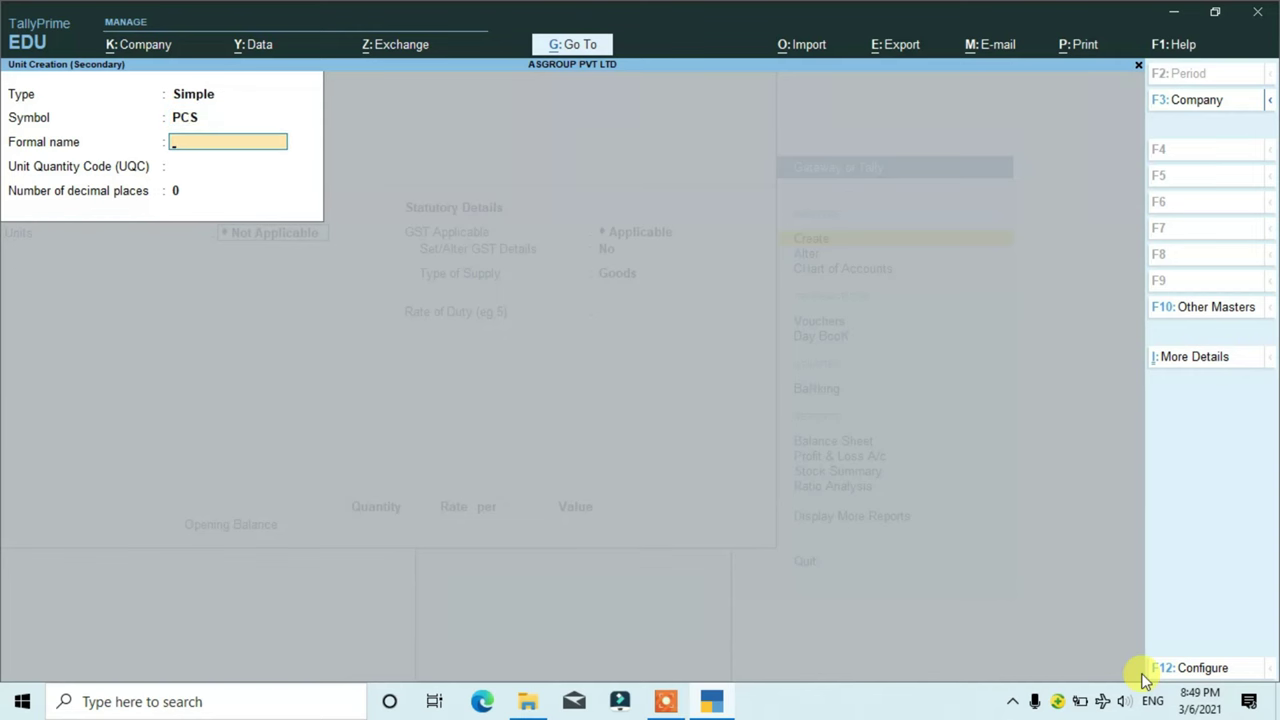
{"action": "key", "text": "ctrl+a"}
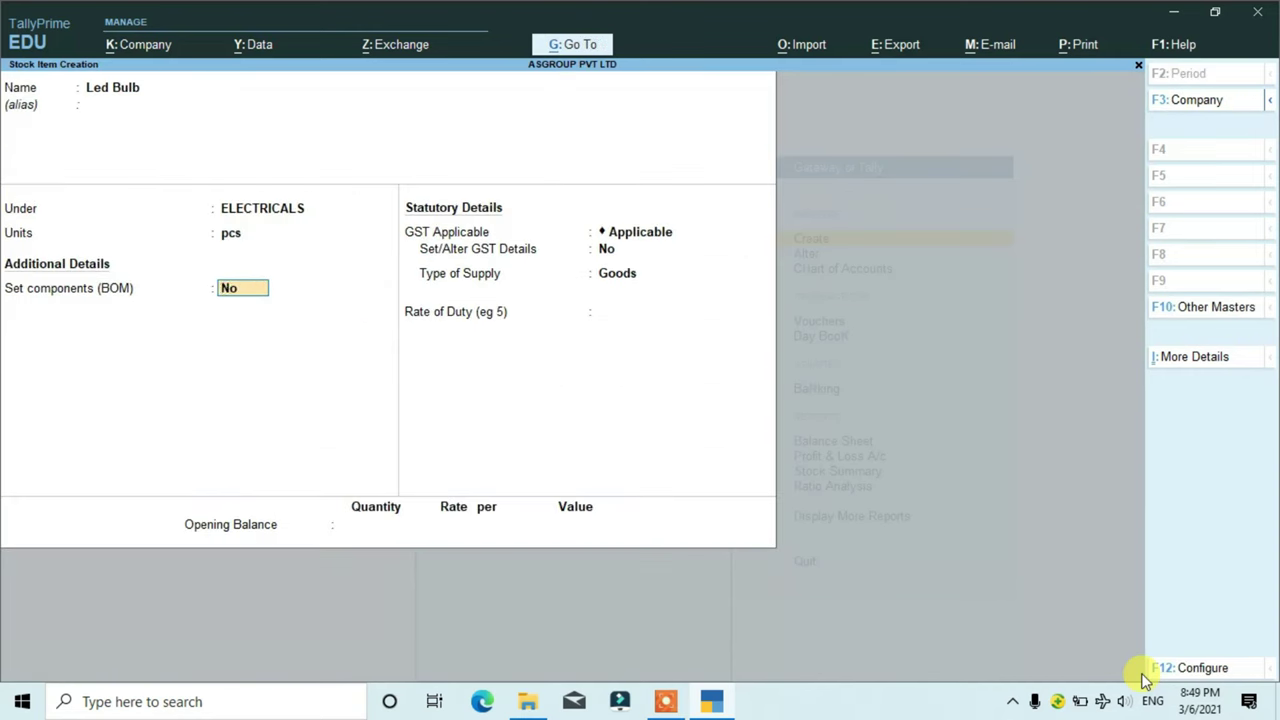
- Leave components off and GST applicable for the Led Bulb item, and enable setting its GST details
{"action": "key", "text": "Return"}
{"action": "key", "text": "Return"}
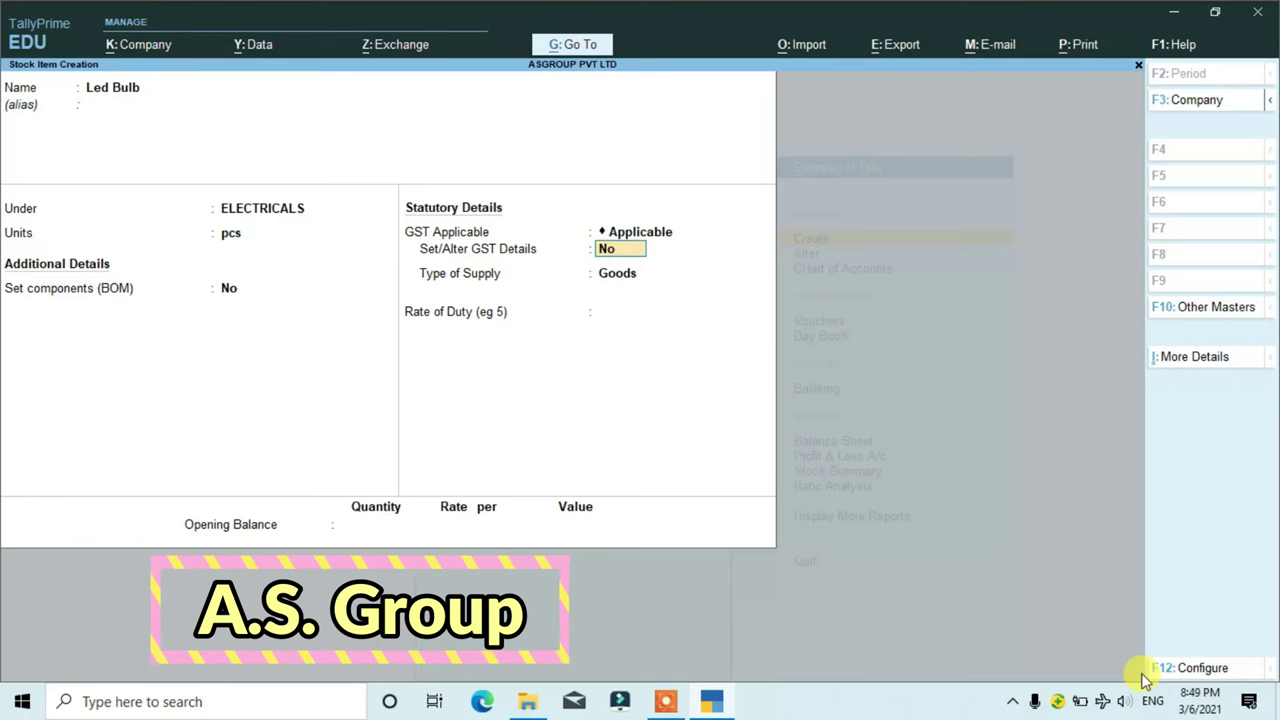
{"action": "type", "text": "y"}
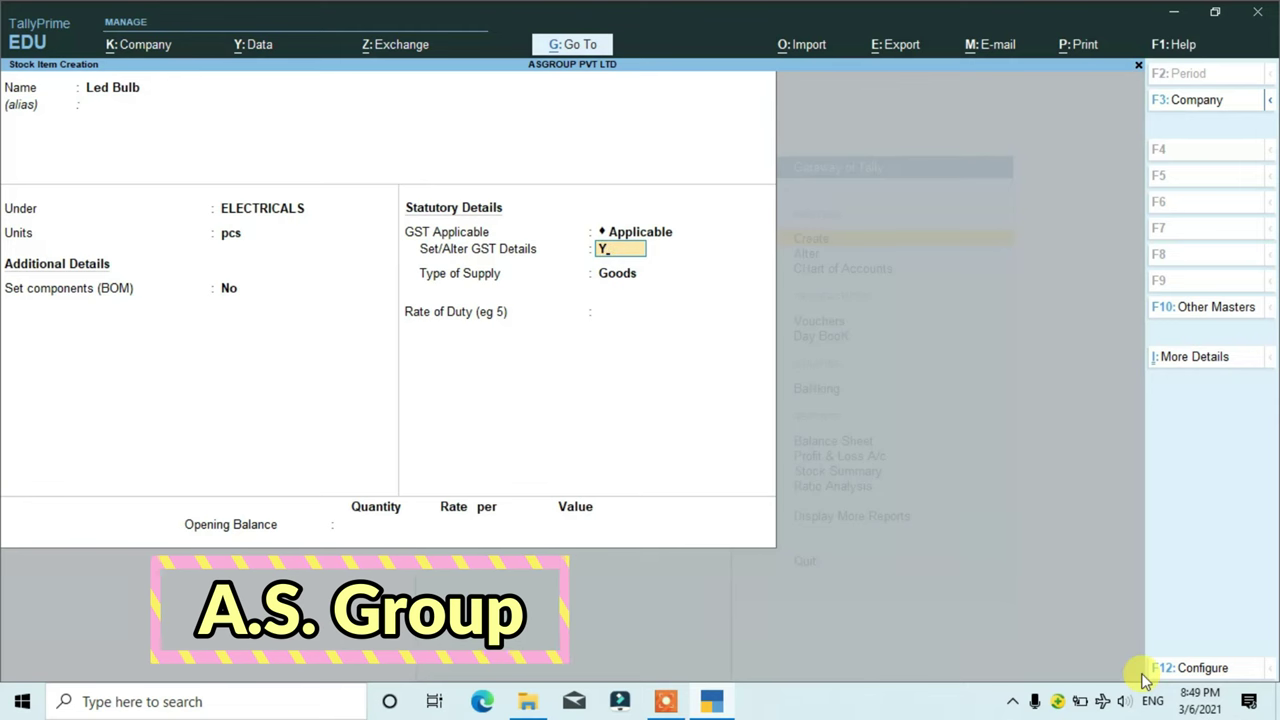
{"action": "key", "text": "Return"}
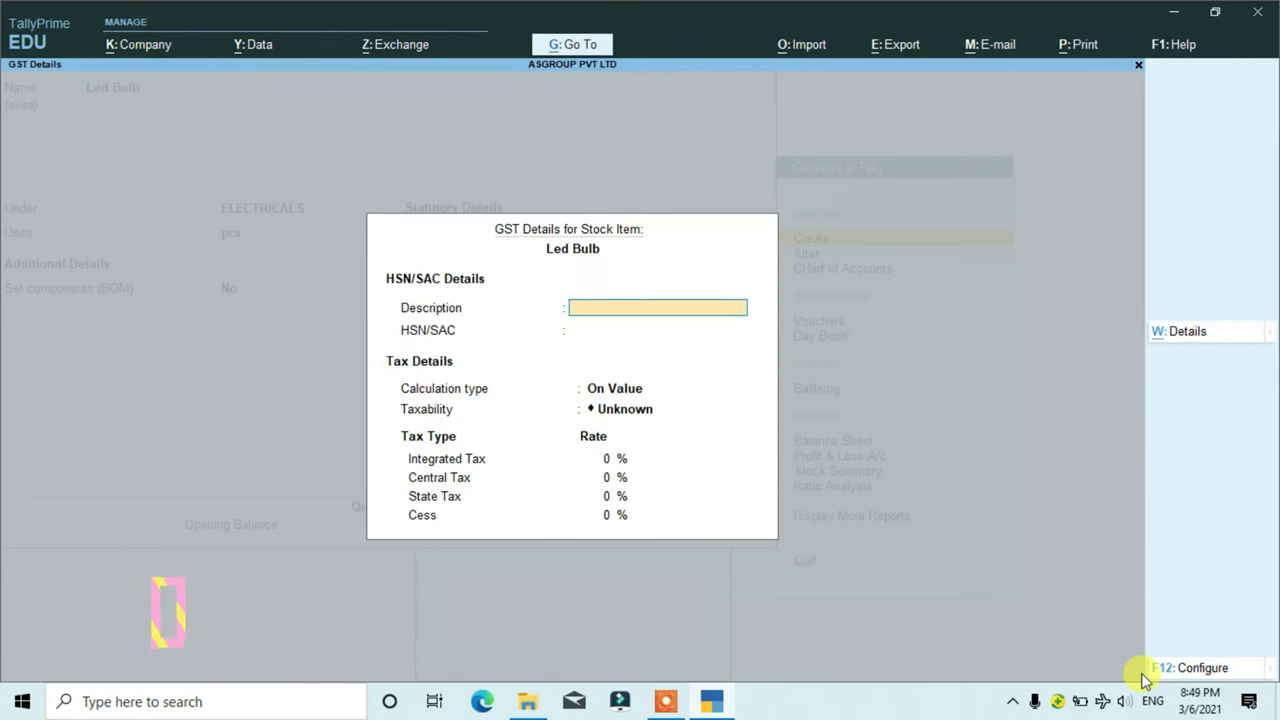
- Describe the item as LED BULB in its GST details and leave the HSN/SAC code blank
{"action": "type", "text": "LED"}
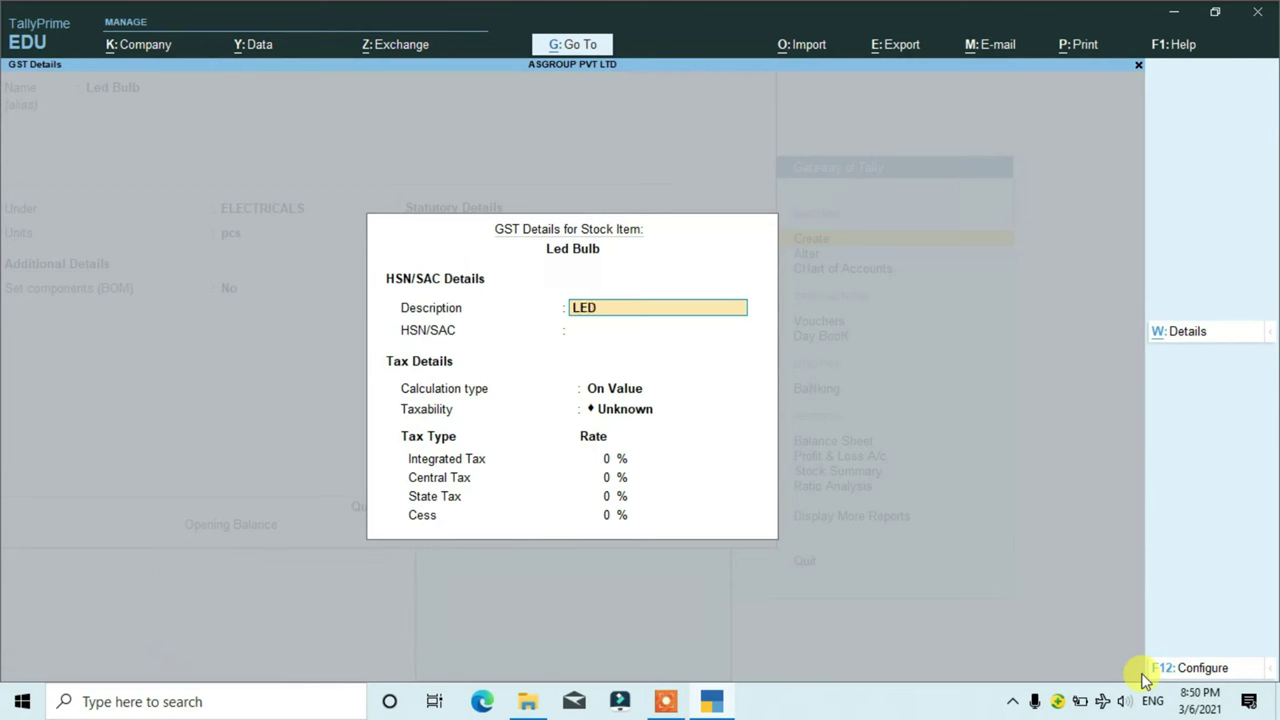
{"action": "type", "text": " BULB"}
{"action": "type", "text": " ELE"}
{"action": "key", "text": "BackSpace"}
{"action": "key", "text": "BackSpace"}
{"action": "key", "text": "BackSpace"}
{"action": "key", "text": "BackSpace"}
{"action": "key", "text": "Return"}
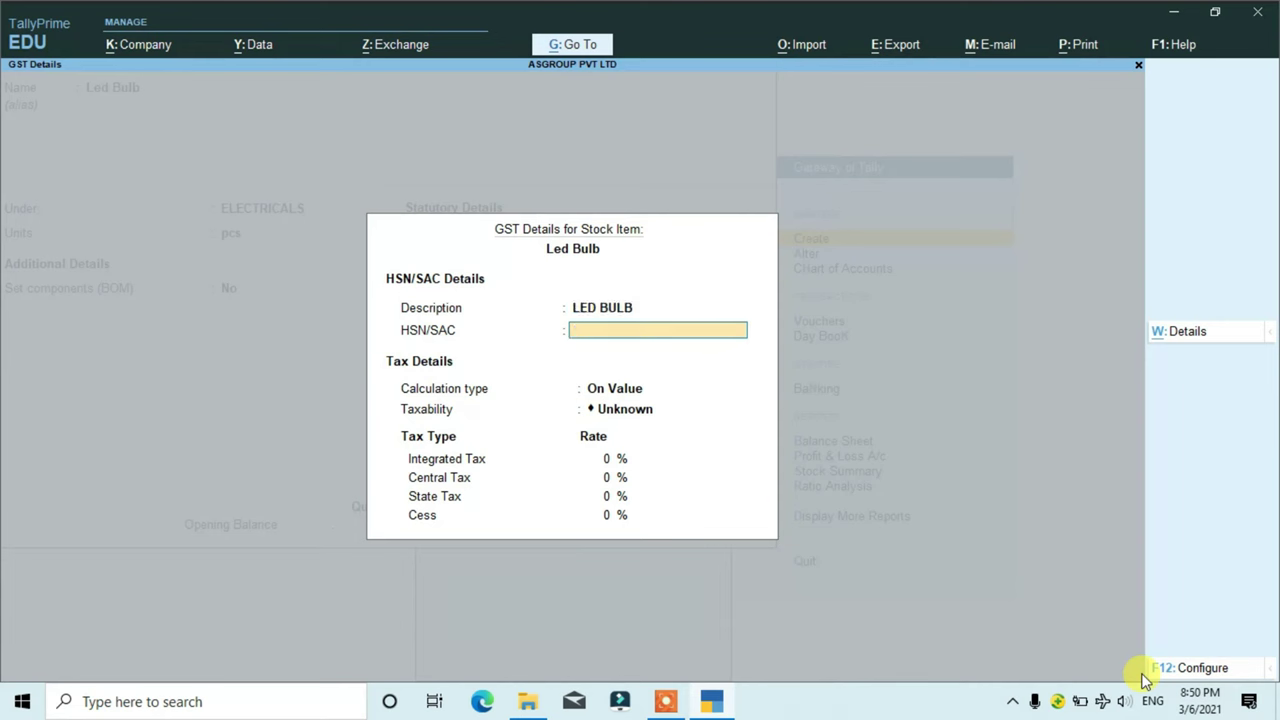
{"action": "key", "text": "Return"}
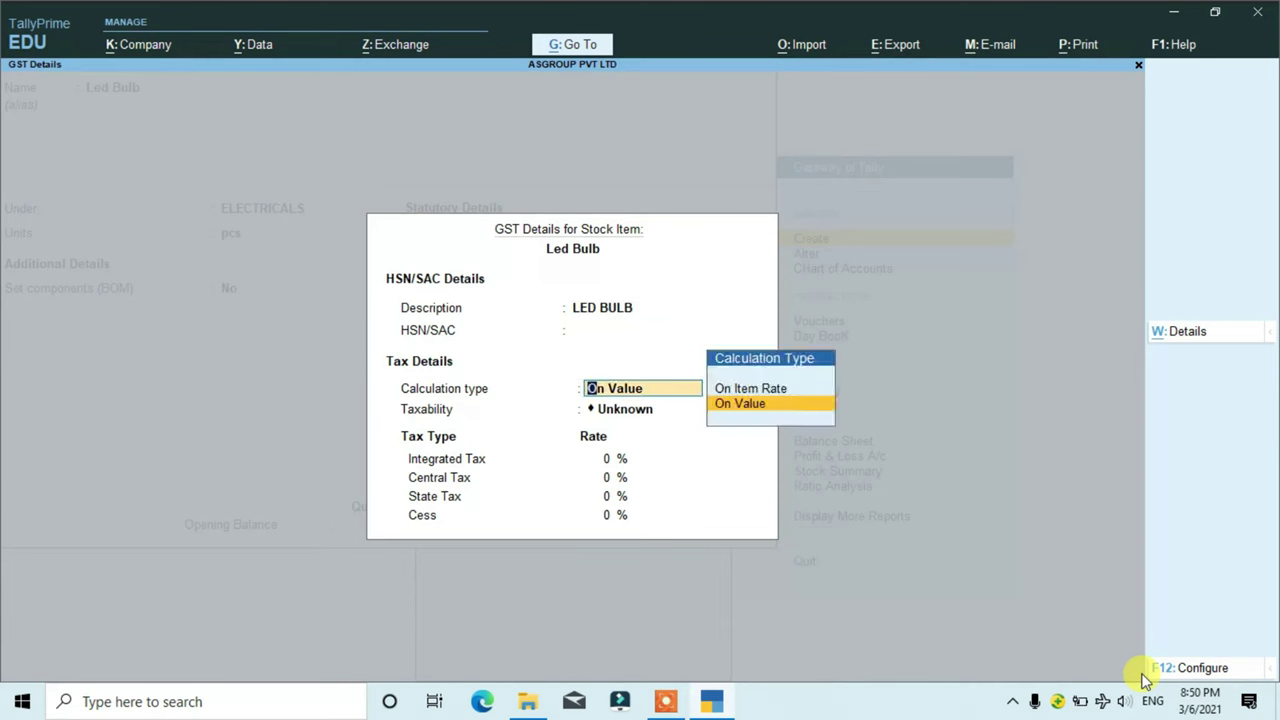
- Make Led Bulb taxable on value with 18% integrated tax, and save the stock item as goods
{"action": "key", "text": "Return"}
{"action": "key", "text": "Down"}
{"action": "key", "text": "Down"}
{"action": "key", "text": "Down"}
{"action": "key", "text": "Return"}
{"action": "type", "text": "18"}
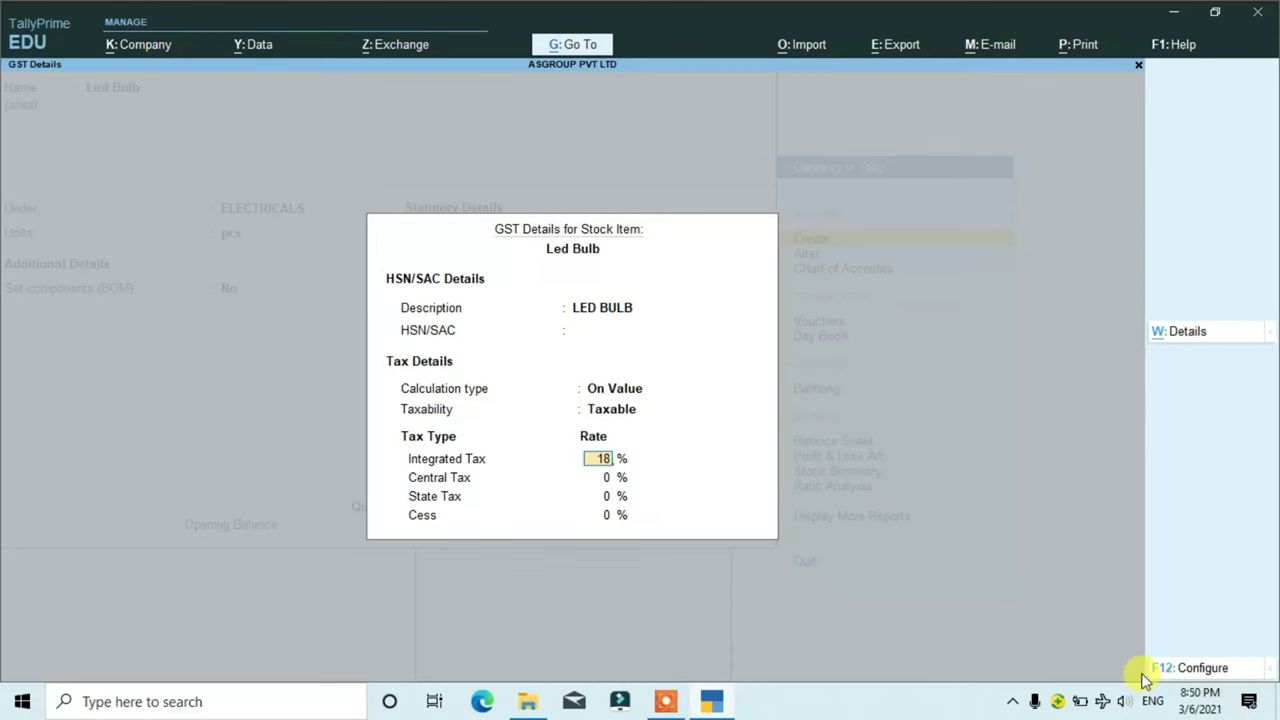
{"action": "key", "text": "Return"}
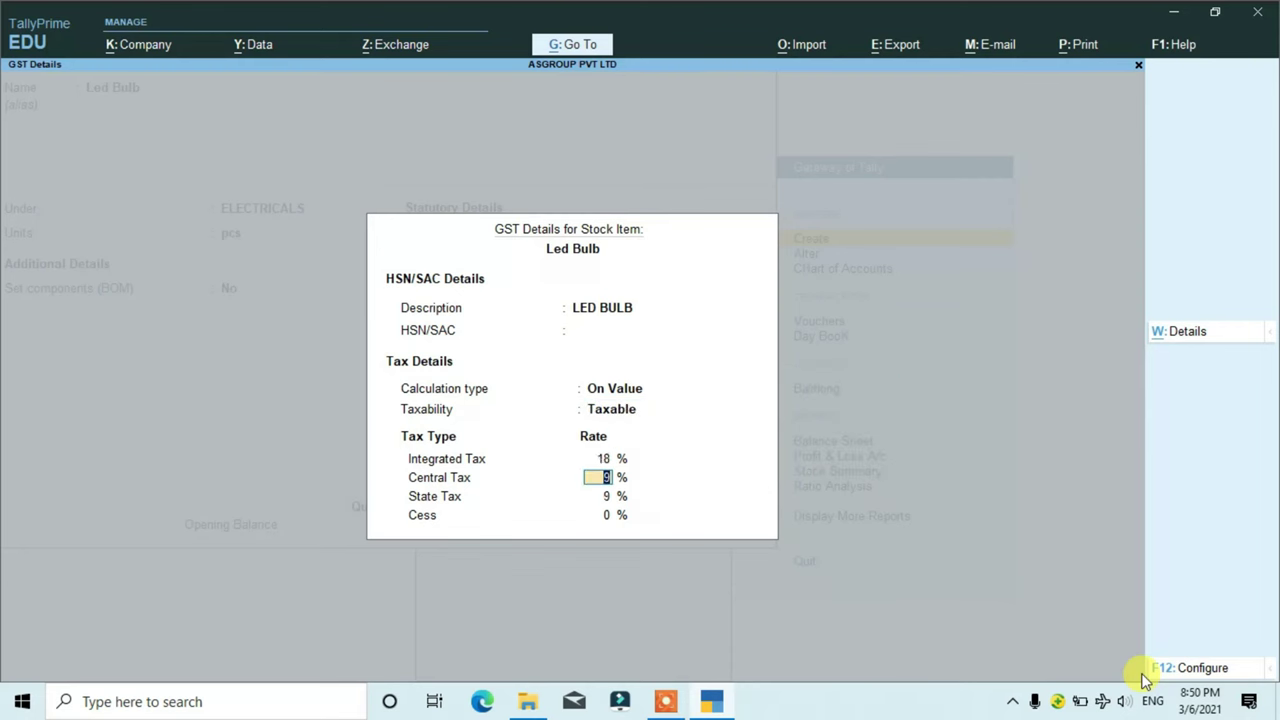
{"action": "key", "text": "ctrl+a"}
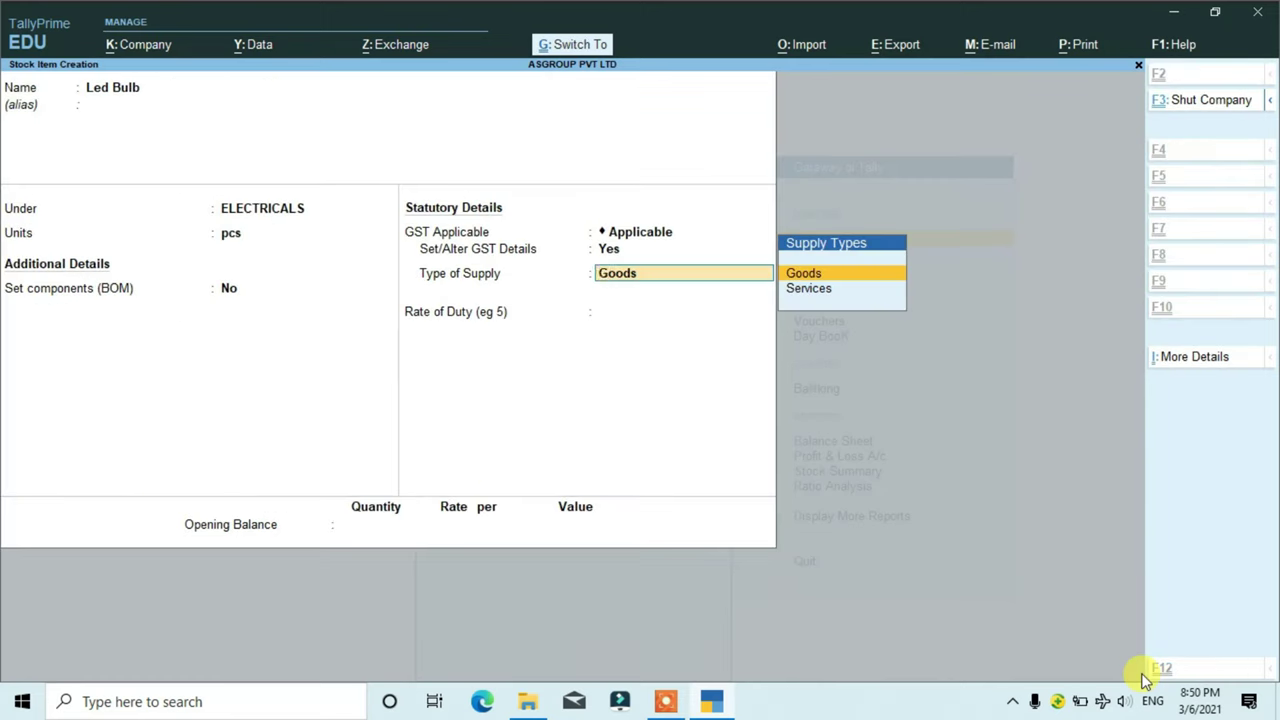
{"action": "key", "text": "ctrl+a"}
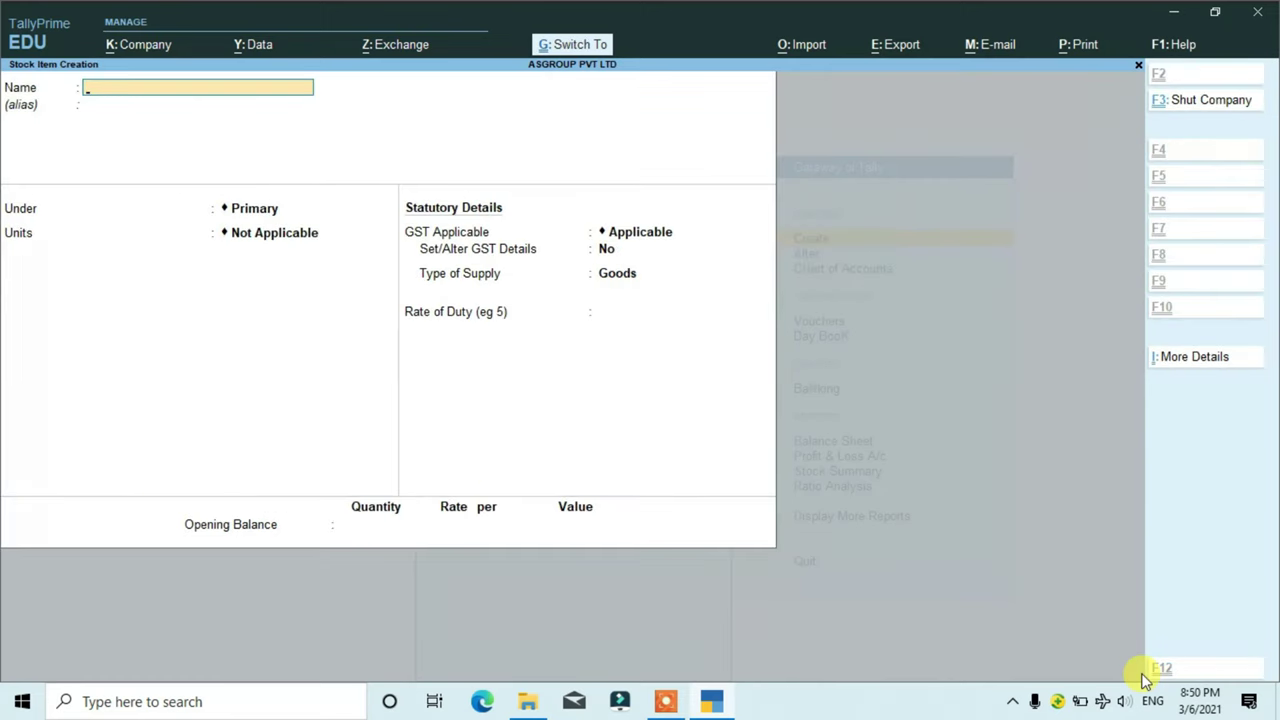
- Leave stock item creation and open the creation form for a new ledger from the accounting masters
{"action": "key", "text": "Escape"}
{"action": "key", "text": "Return"}
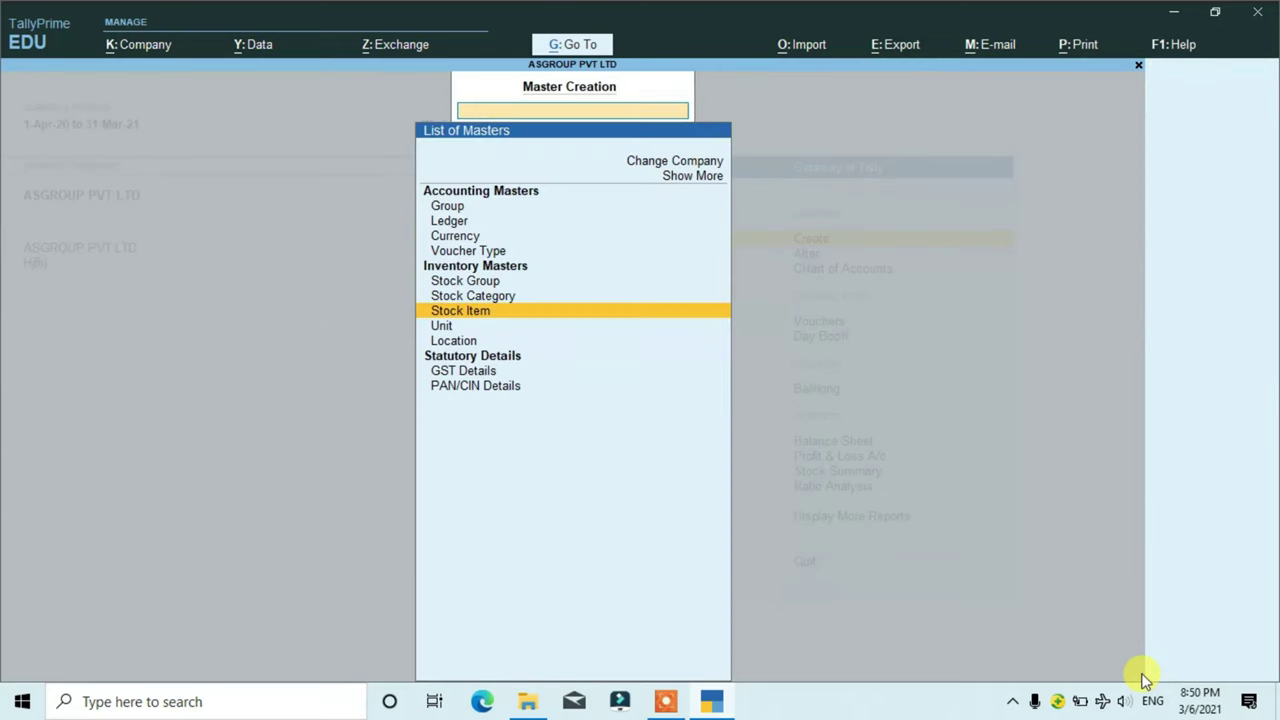
{"action": "key", "text": "Up"}
{"action": "key", "text": "Up"}
{"action": "key", "text": "Up"}
{"action": "key", "text": "Up"}
{"action": "key", "text": "Up"}
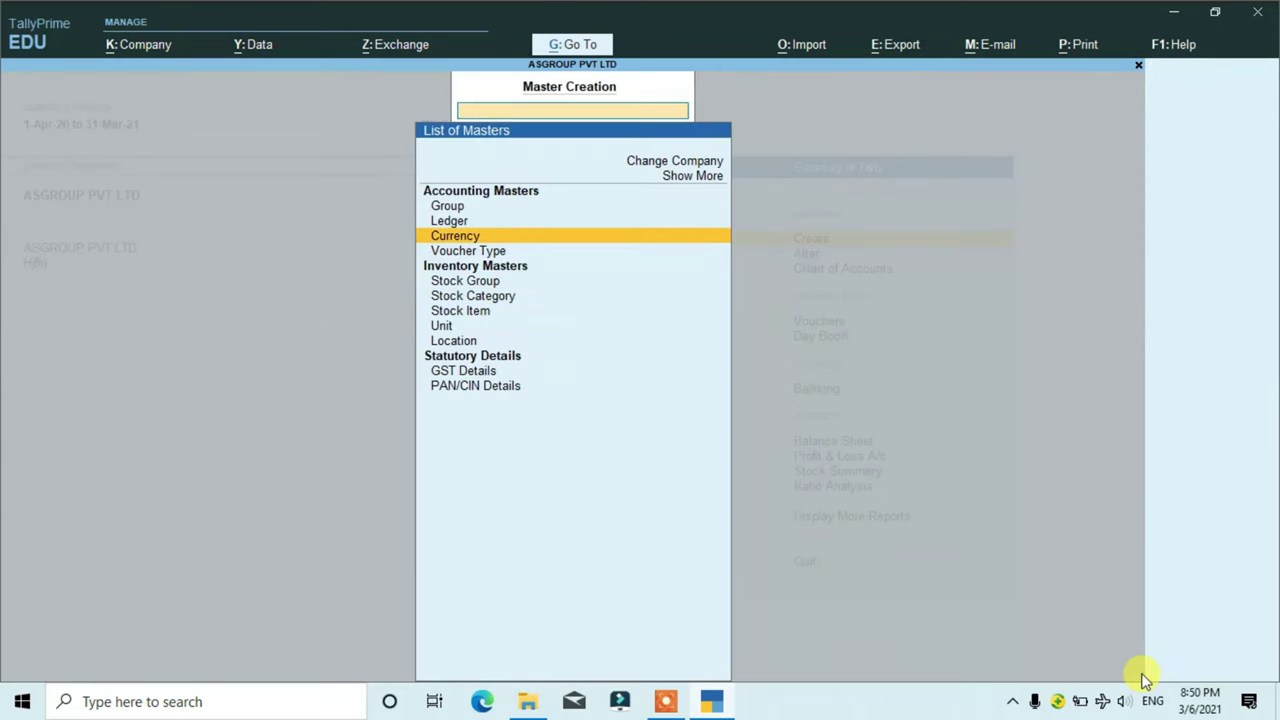
{"action": "key", "text": "Return"}
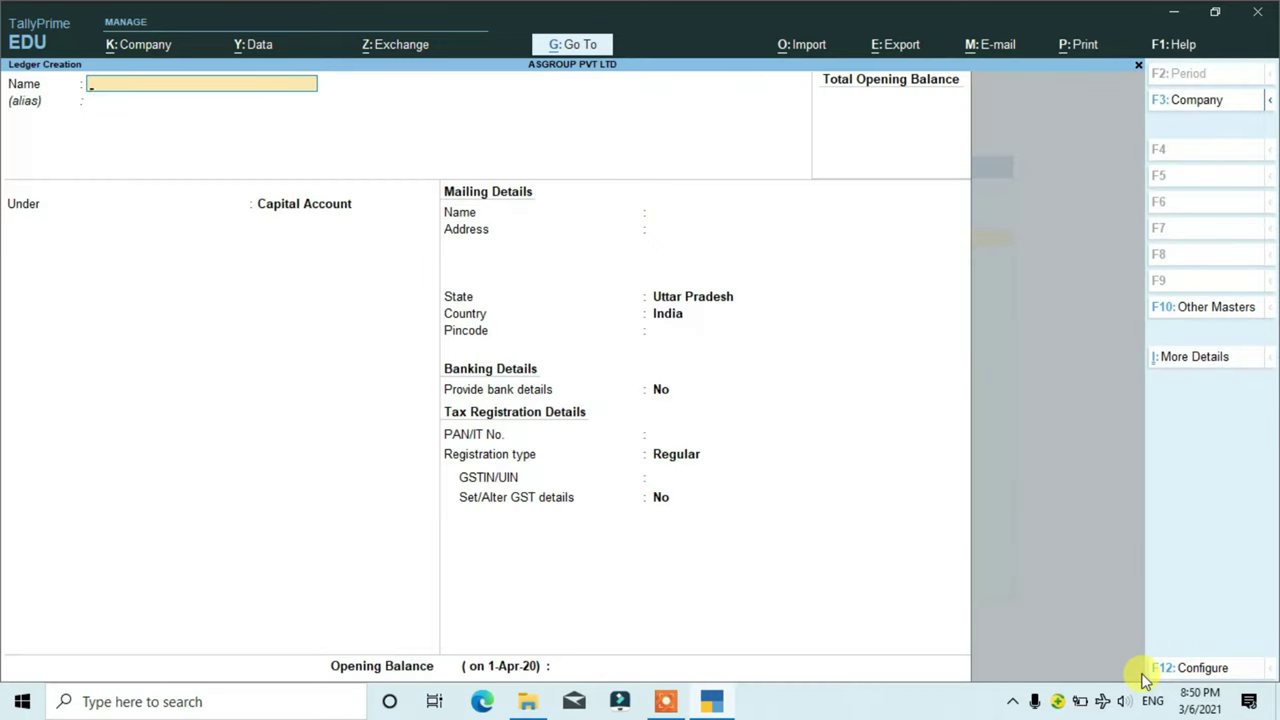
- Name the new ledger PURCHASE and place it under the Purchase Accounts group
{"action": "type", "text": "PURCHASE"}
{"action": "key", "text": "Return"}
{"action": "key", "text": "Return"}
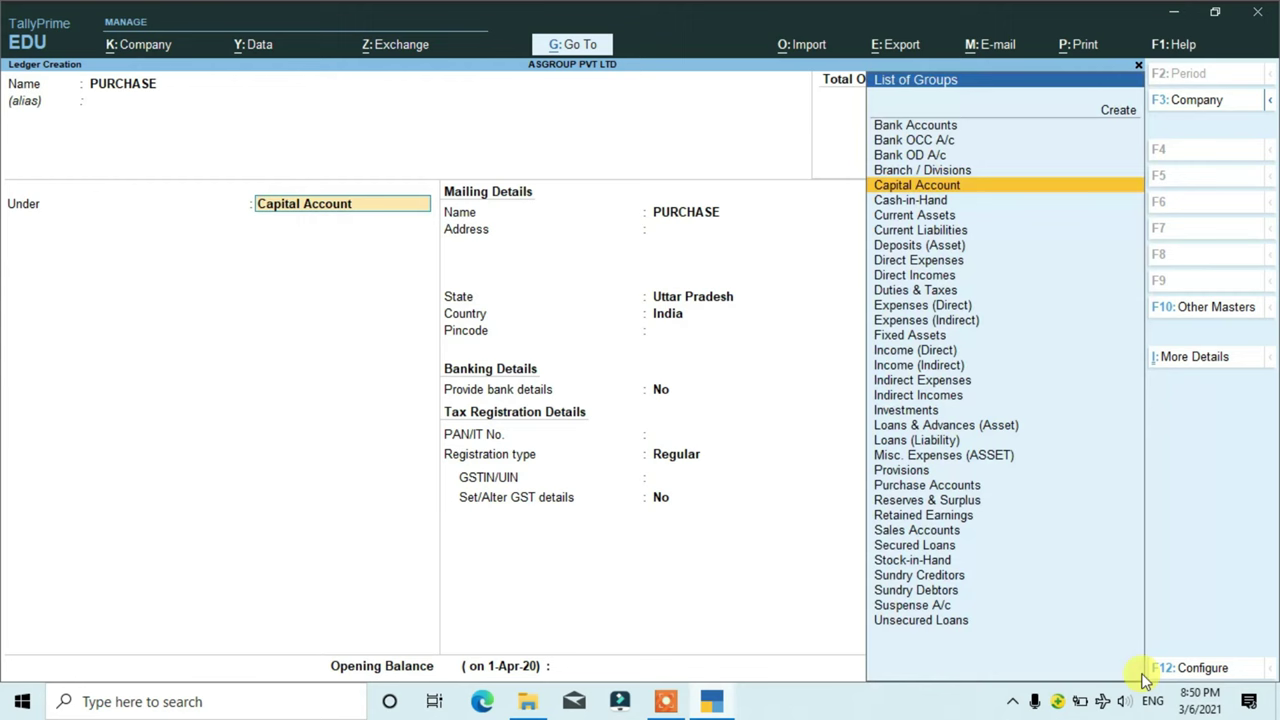
{"action": "type", "text": "P"}
{"action": "key", "text": "Down"}
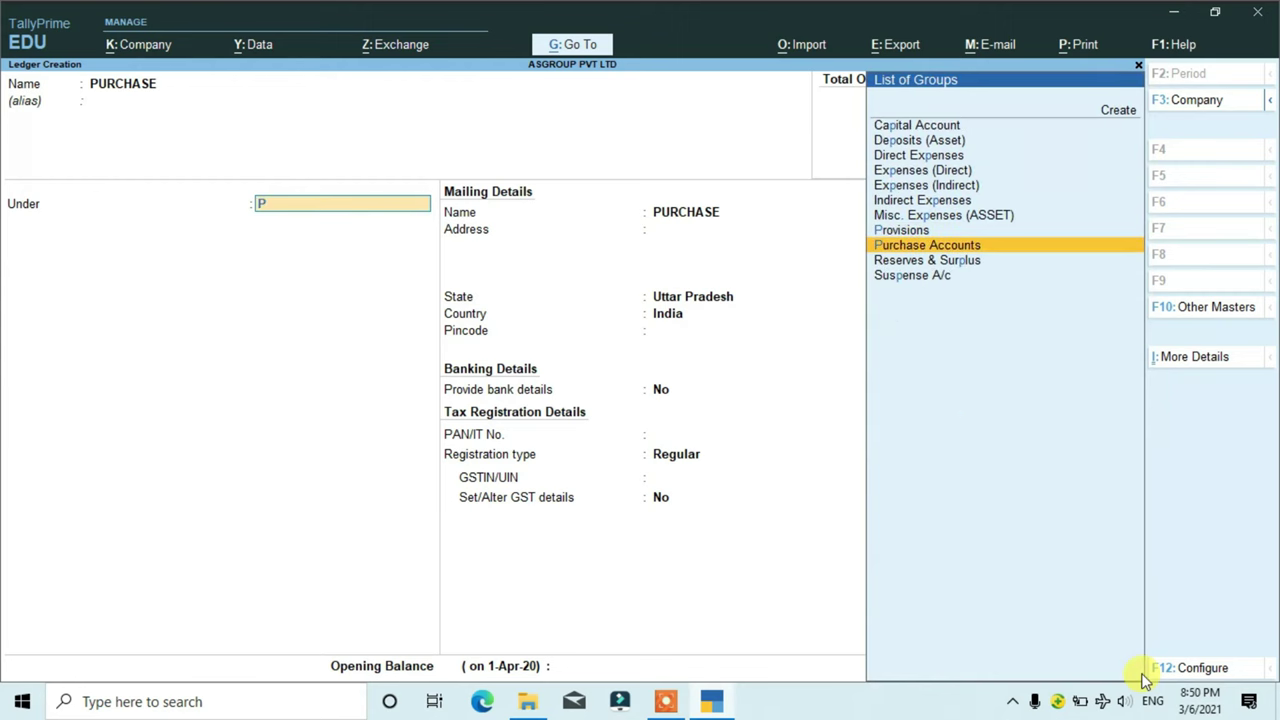
{"action": "key", "text": "Return"}
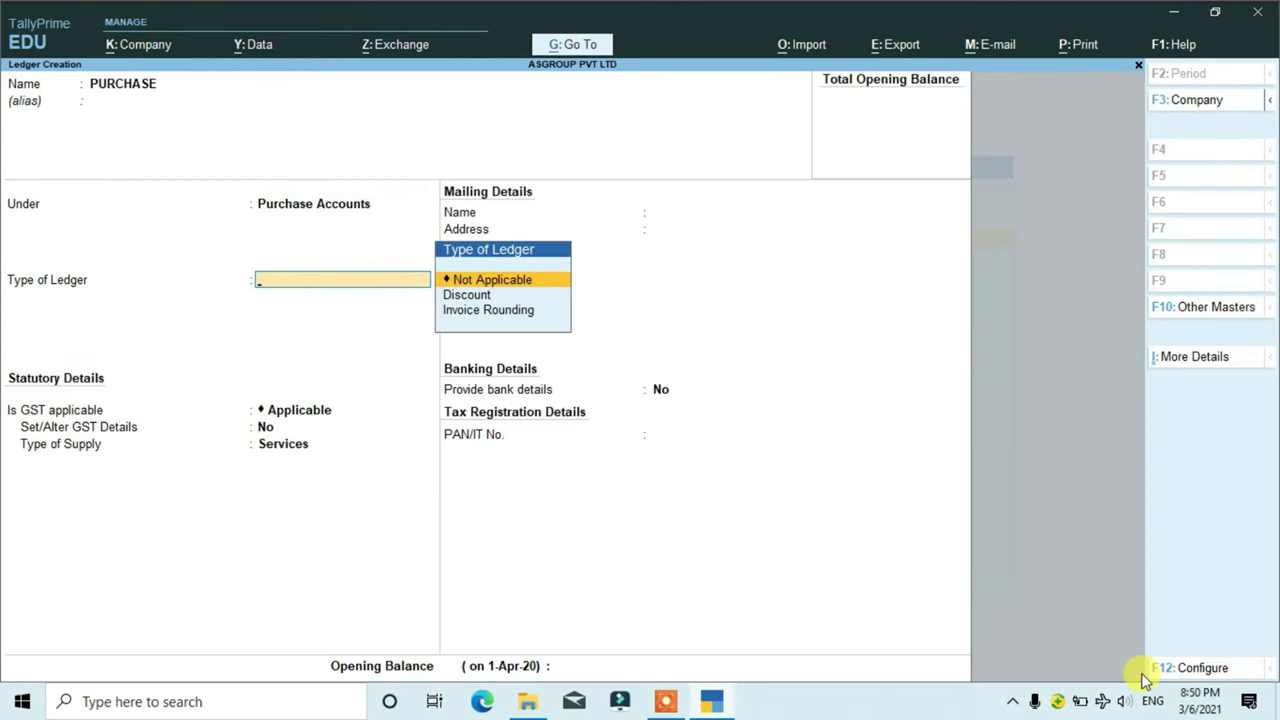
- Keep the PURCHASE ledger's type Not Applicable and GST applicable, set its type of supply to Goods, and save it
{"action": "key", "text": "Return"}
{"action": "key", "text": "Return"}
{"action": "key", "text": "Return"}
{"action": "key", "text": "Up"}
{"action": "key", "text": "Return"}
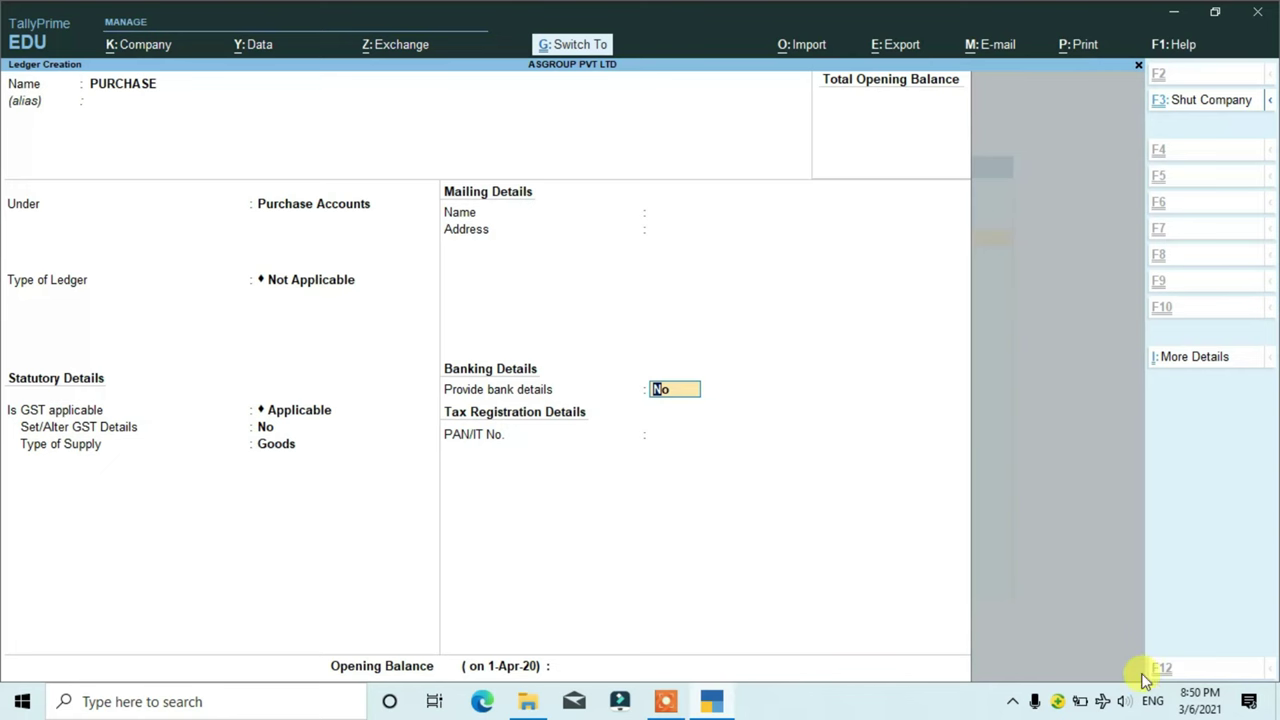
{"action": "key", "text": "ctrl+a"}
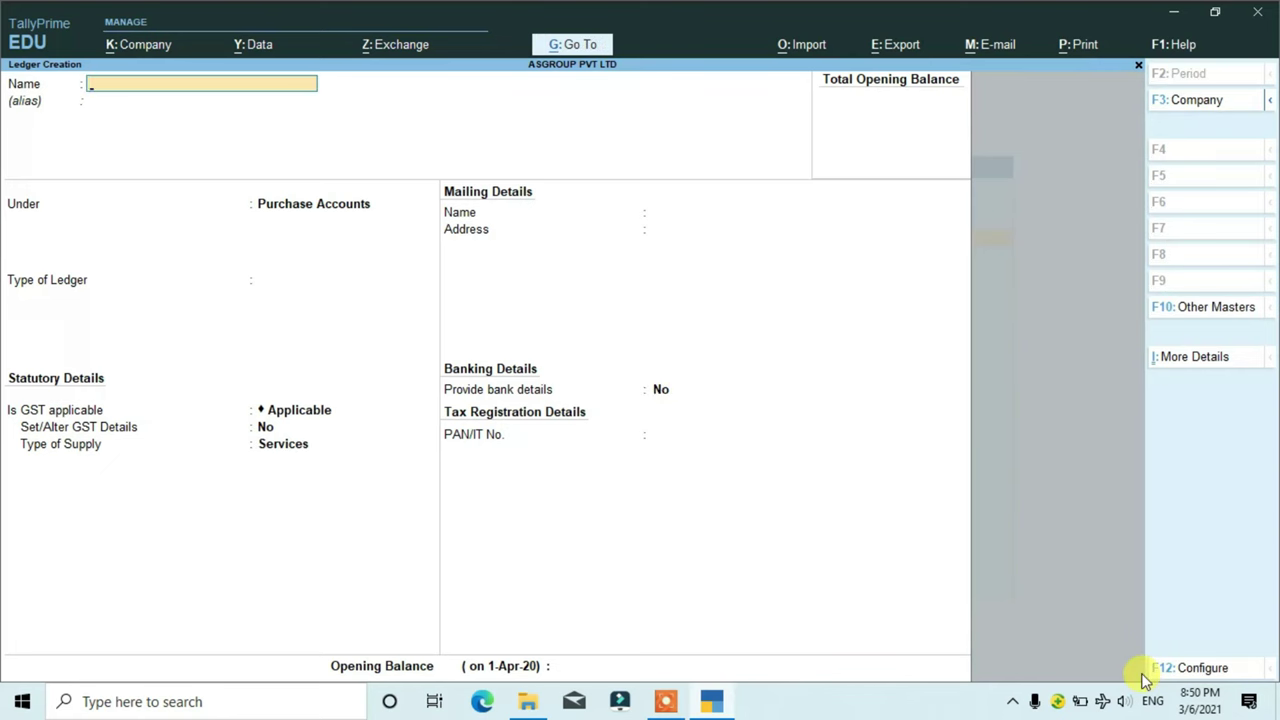
- Name the next ledger SALES and place it under the Sales Accounts group
{"action": "type", "text": "SALES"}
{"action": "key", "text": "Return"}
{"action": "type", "text": "s"}
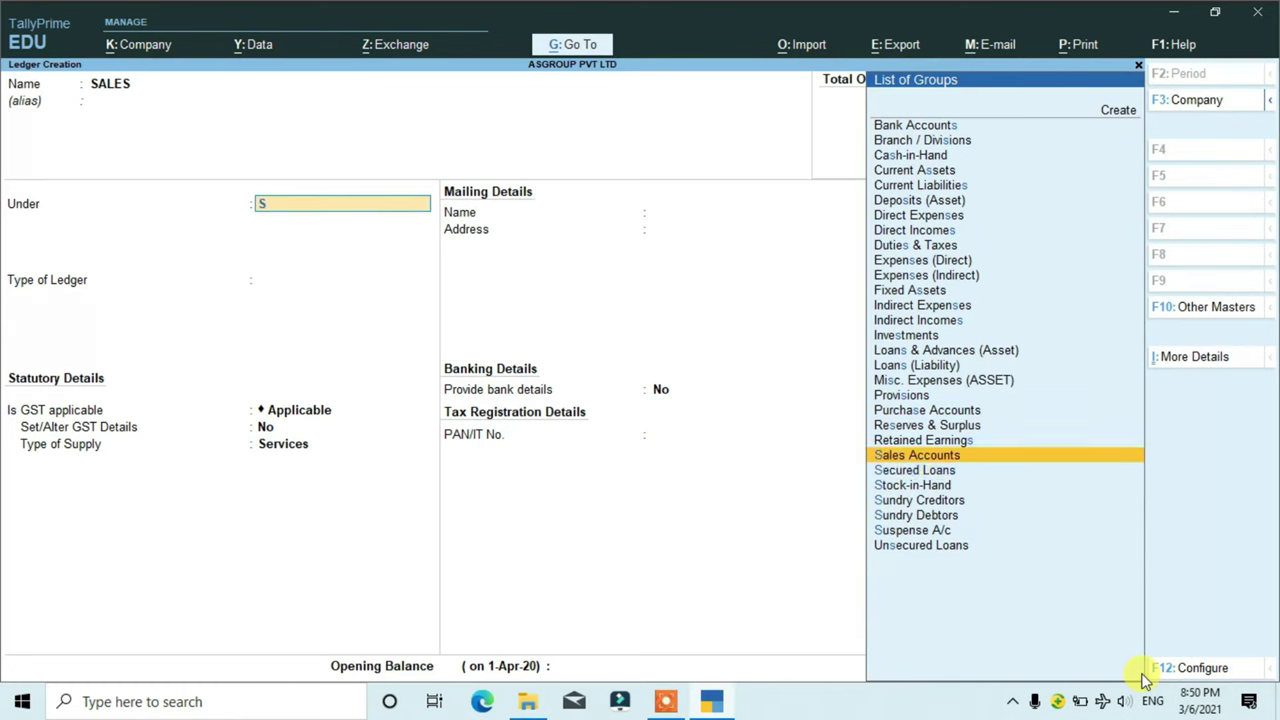
{"action": "key", "text": "Return"}
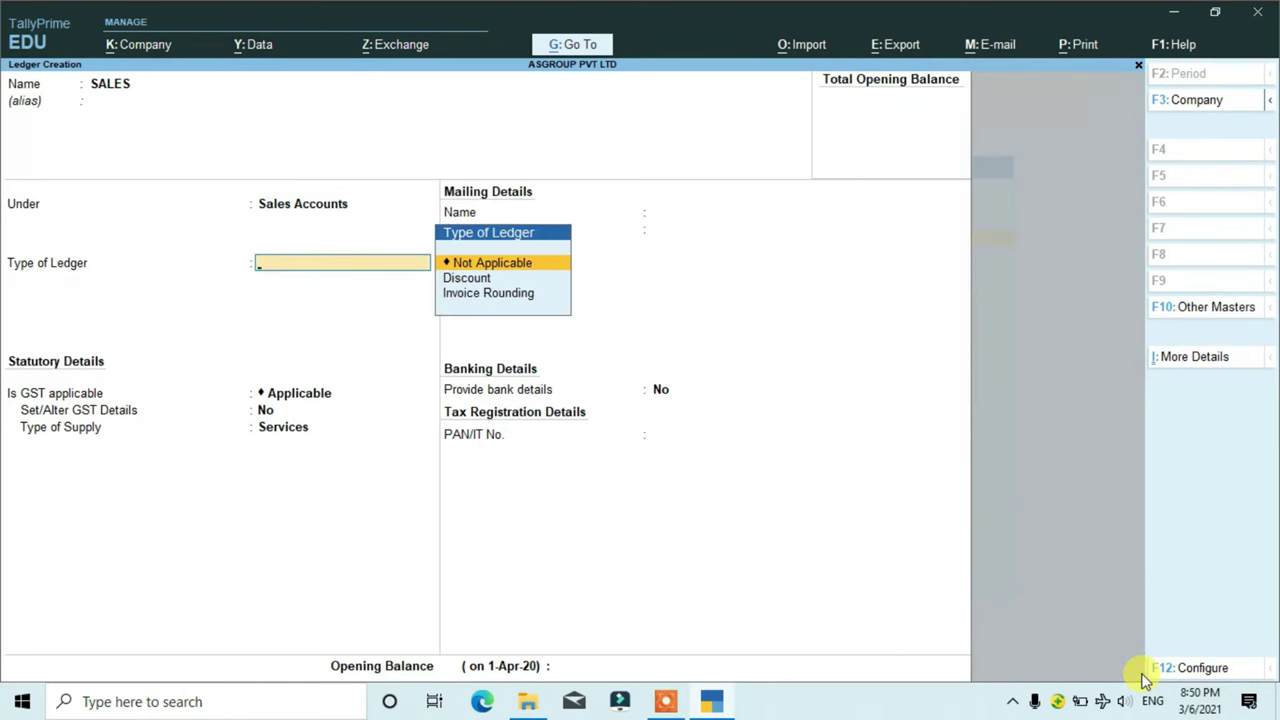
- Keep the SALES ledger's type Not Applicable and GST applicable, set its type of supply to Goods, and save it
{"action": "key", "text": "Return"}
{"action": "key", "text": "Return"}
{"action": "key", "text": "Return"}
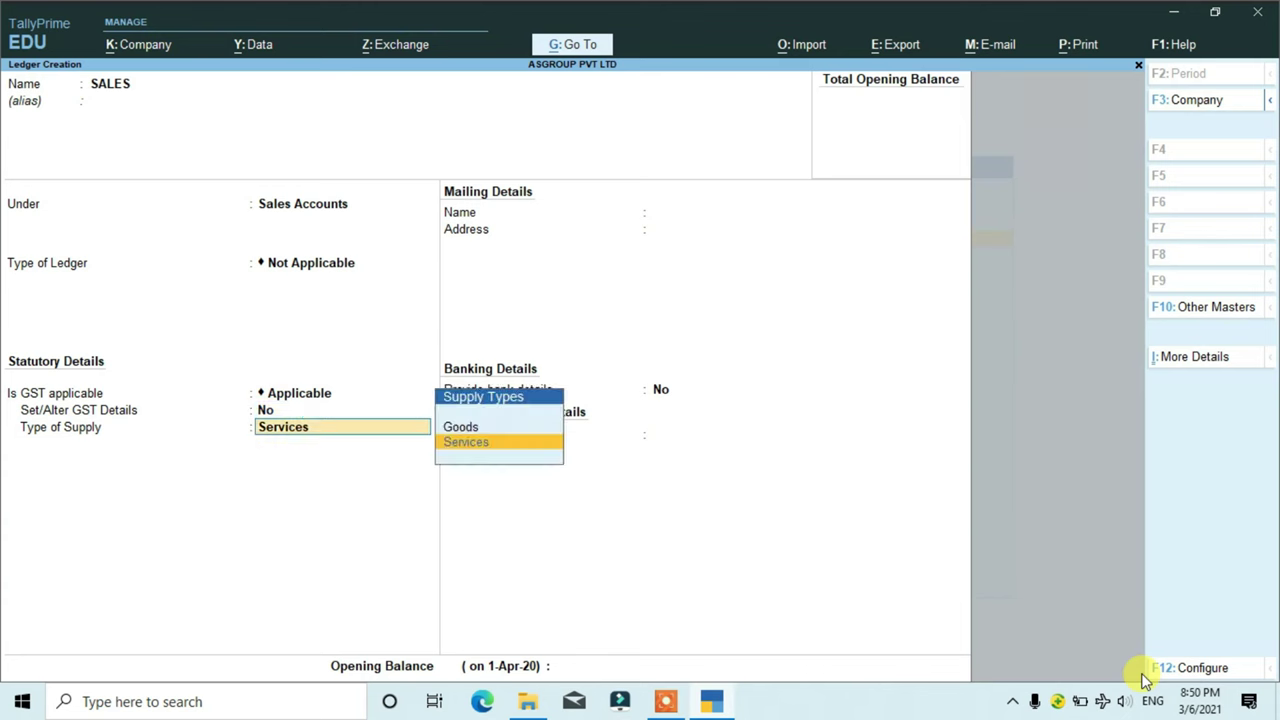
{"action": "key", "text": "Up"}
{"action": "key", "text": "Return"}
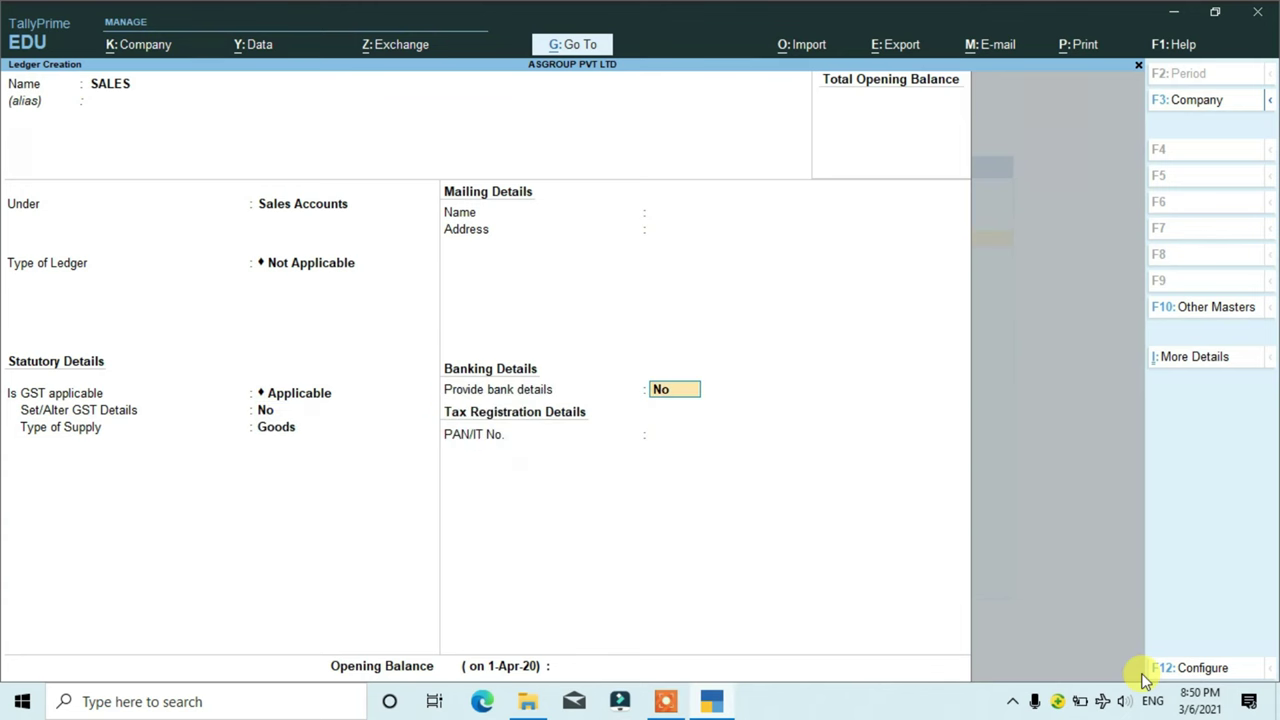
{"action": "key", "text": "ctrl+a"}
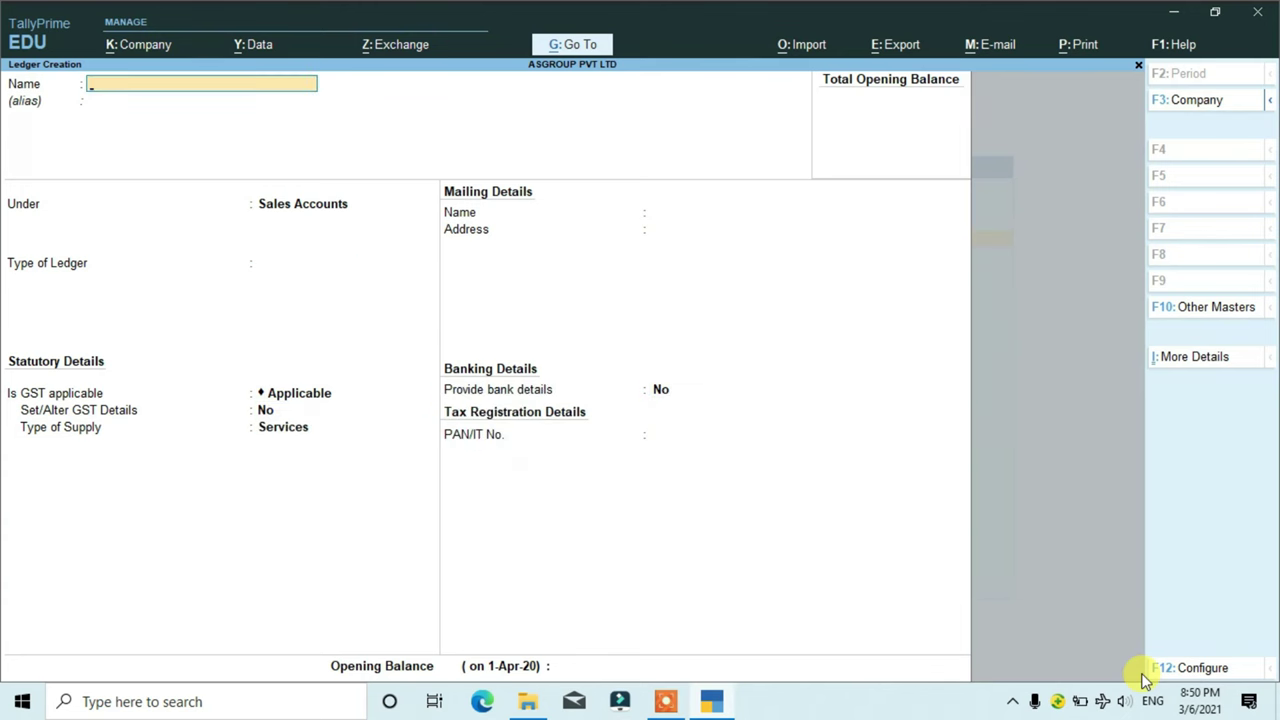
- Name a new ledger INPUT C GST without an alias and place it under the Duties & Taxes group
{"action": "type", "text": "INPUT C GST"}
{"action": "key", "text": "Return"}
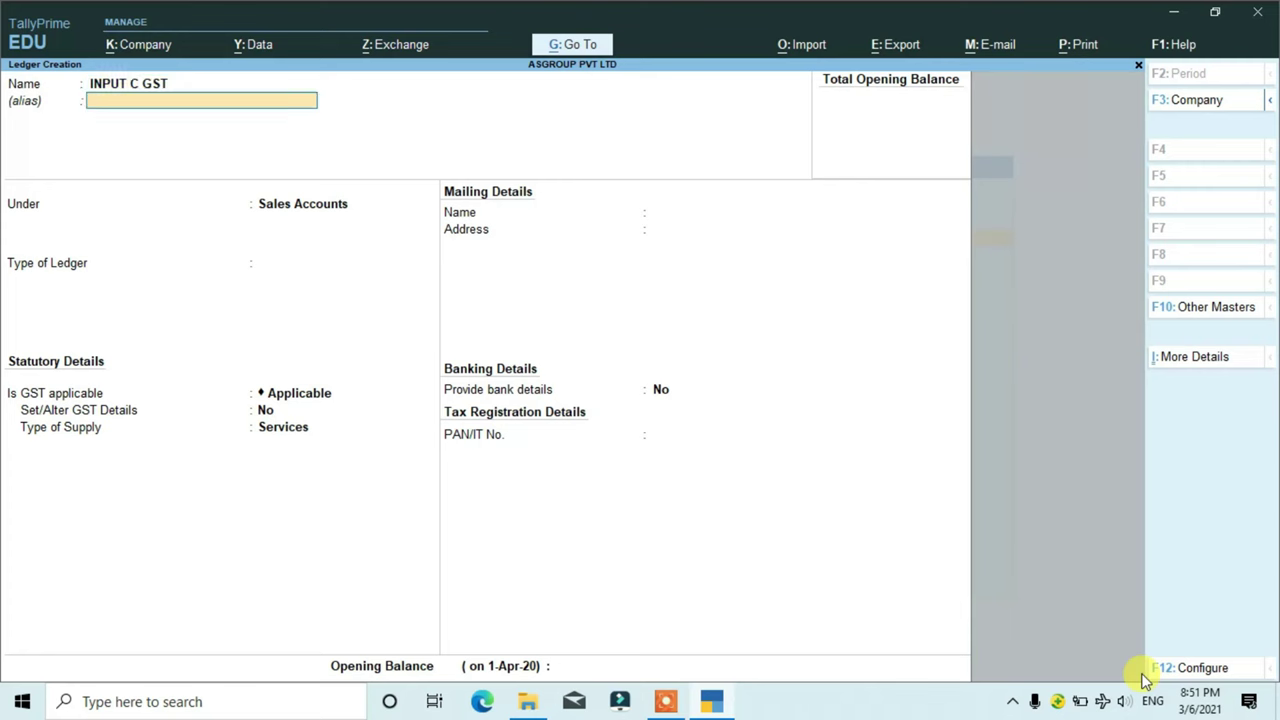
{"action": "key", "text": "Return"}
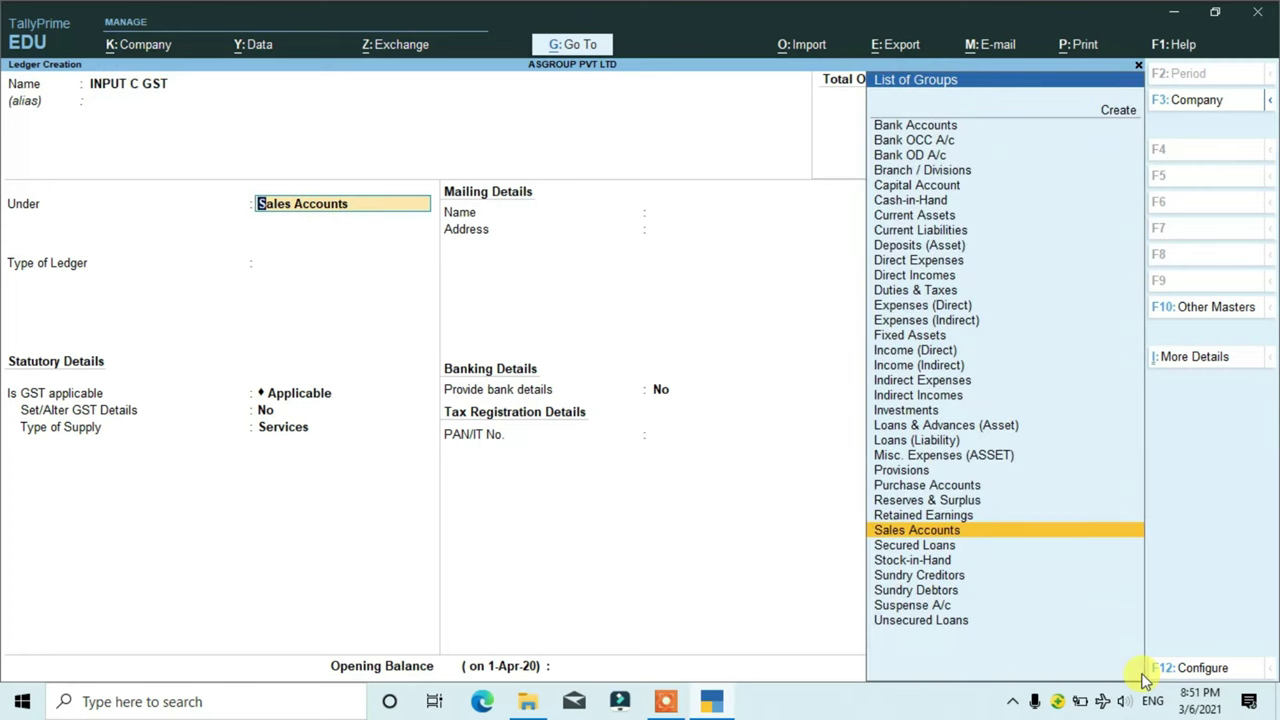
{"action": "type", "text": "D"}
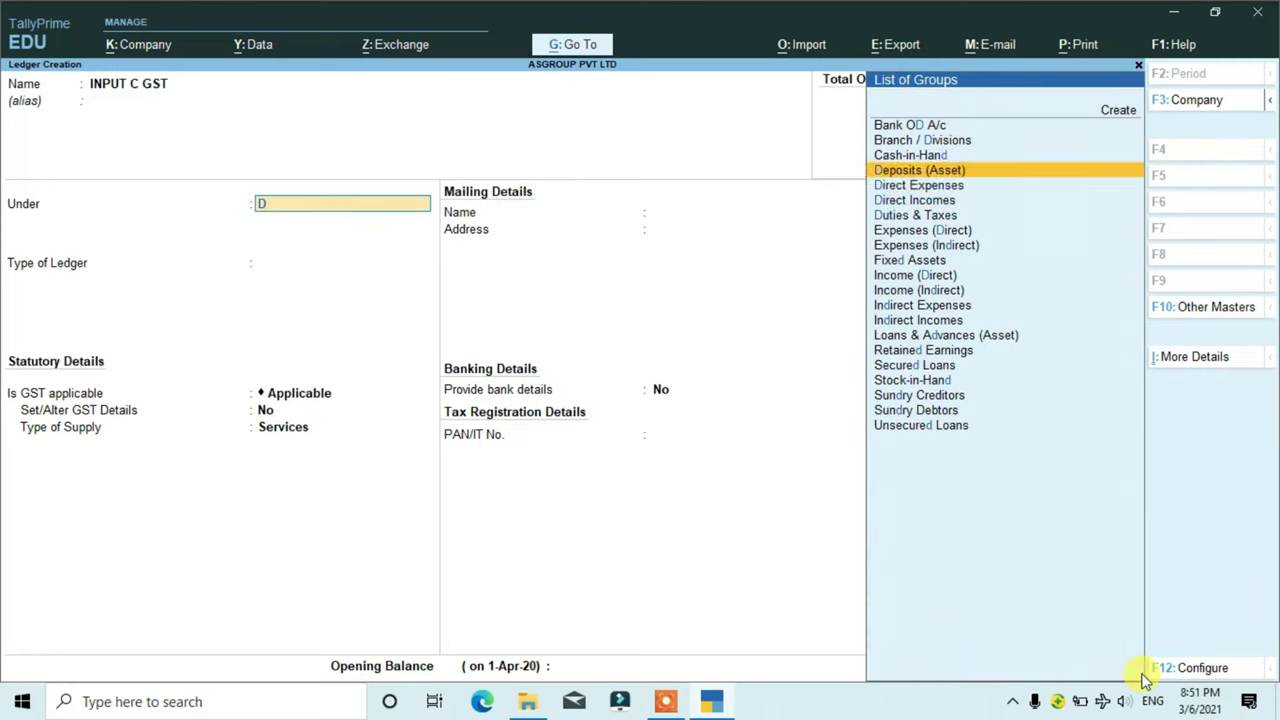
{"action": "key", "text": "Down"}
{"action": "key", "text": "Down"}
{"action": "key", "text": "Down"}
{"action": "key", "text": "Return"}
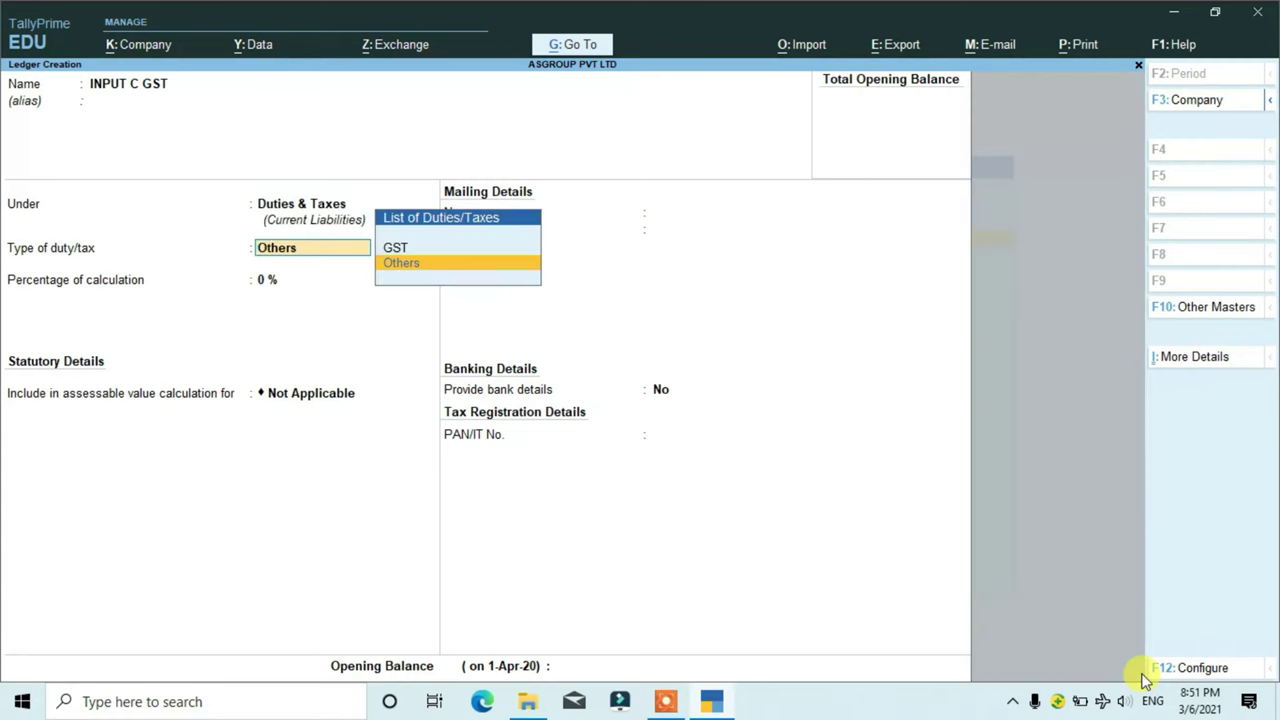
- Set the INPUT C GST ledger to duty type GST, Central Tax, 9% calculation and no rounding, and save it
{"action": "key", "text": "Up"}
{"action": "key", "text": "Return"}
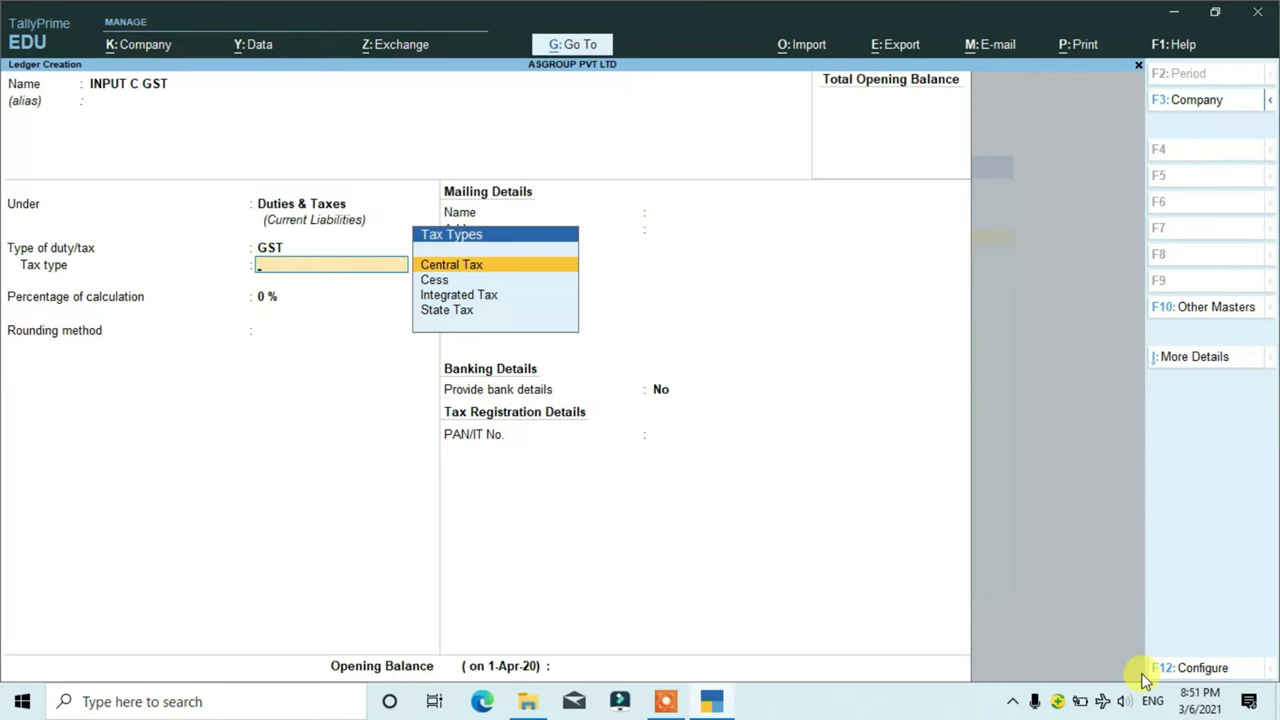
{"action": "key", "text": "Return"}
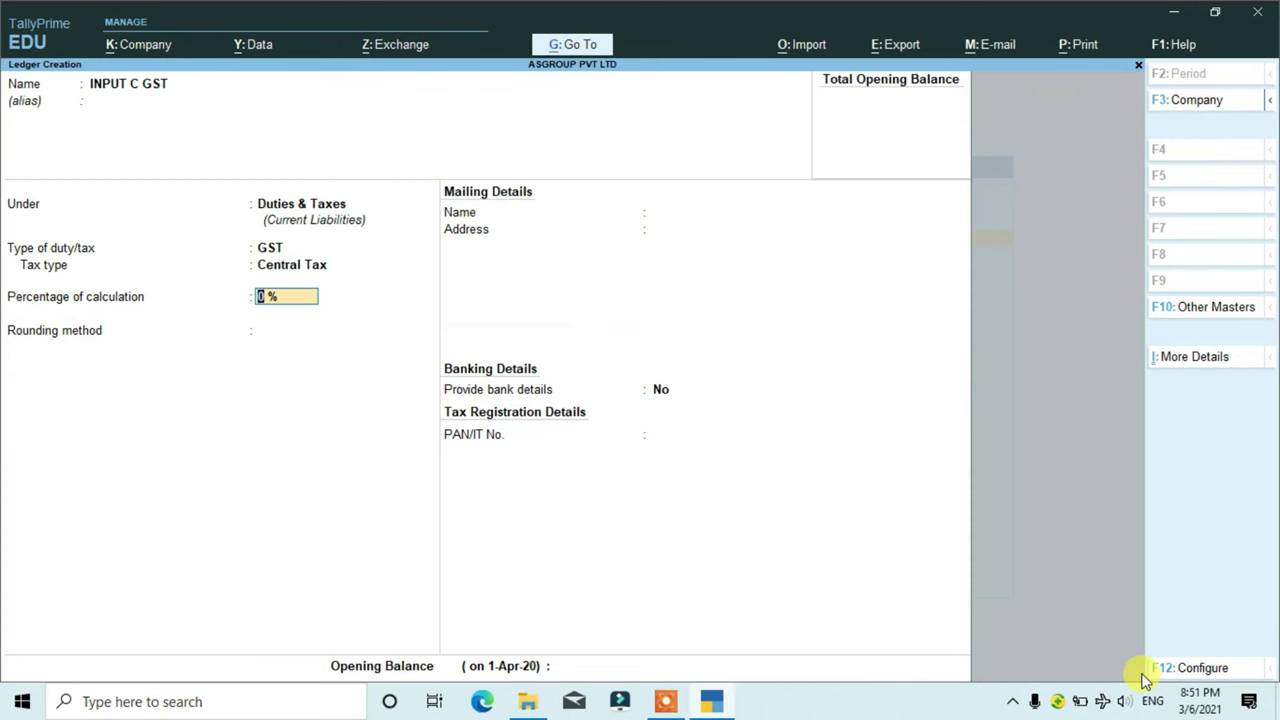
{"action": "type", "text": "9"}
{"action": "key", "text": "Return"}
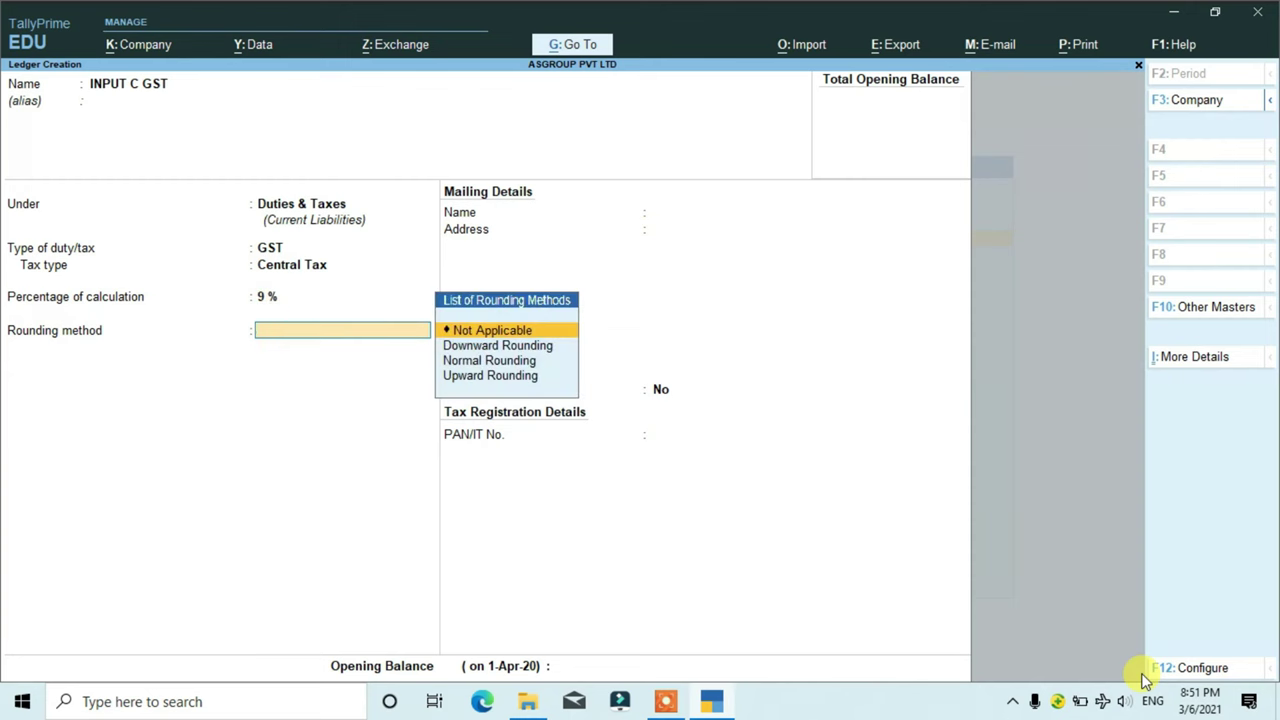
{"action": "key", "text": "Return"}
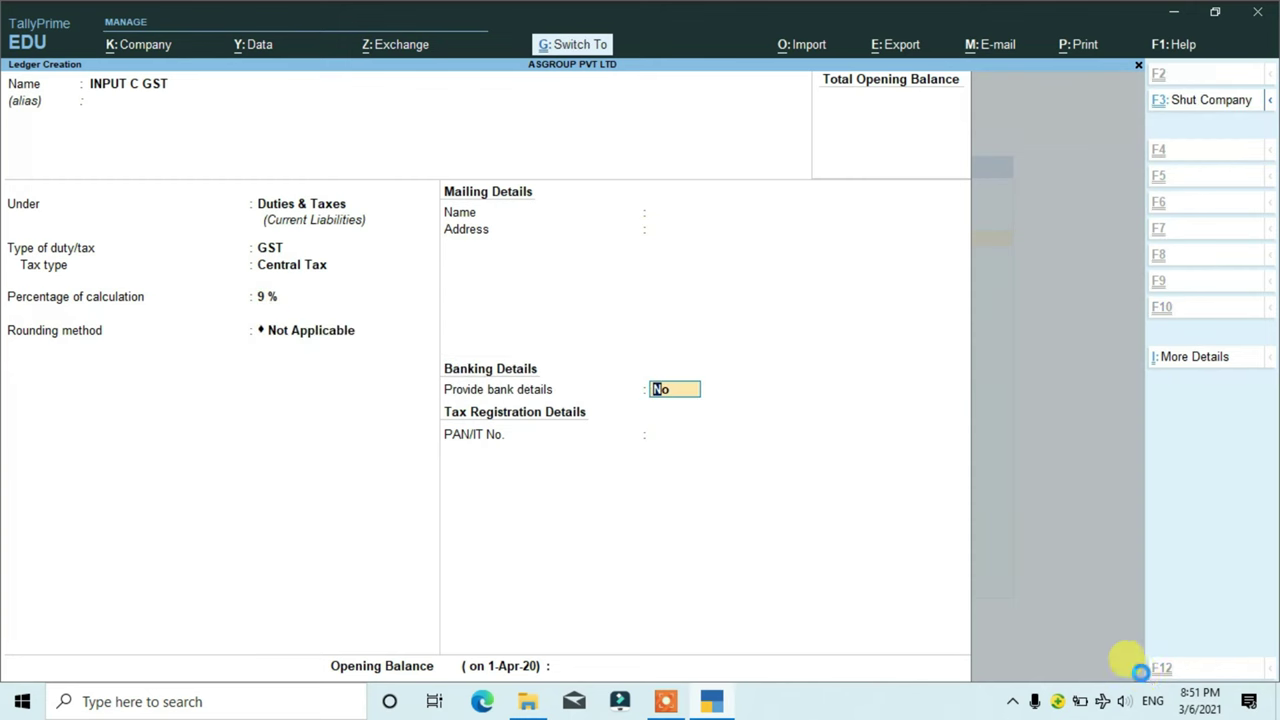
{"action": "key", "text": "ctrl+a"}
- Name the next ledger INPUT SGST without an alias and keep it under Duties & Taxes
{"action": "type", "text": "I"}
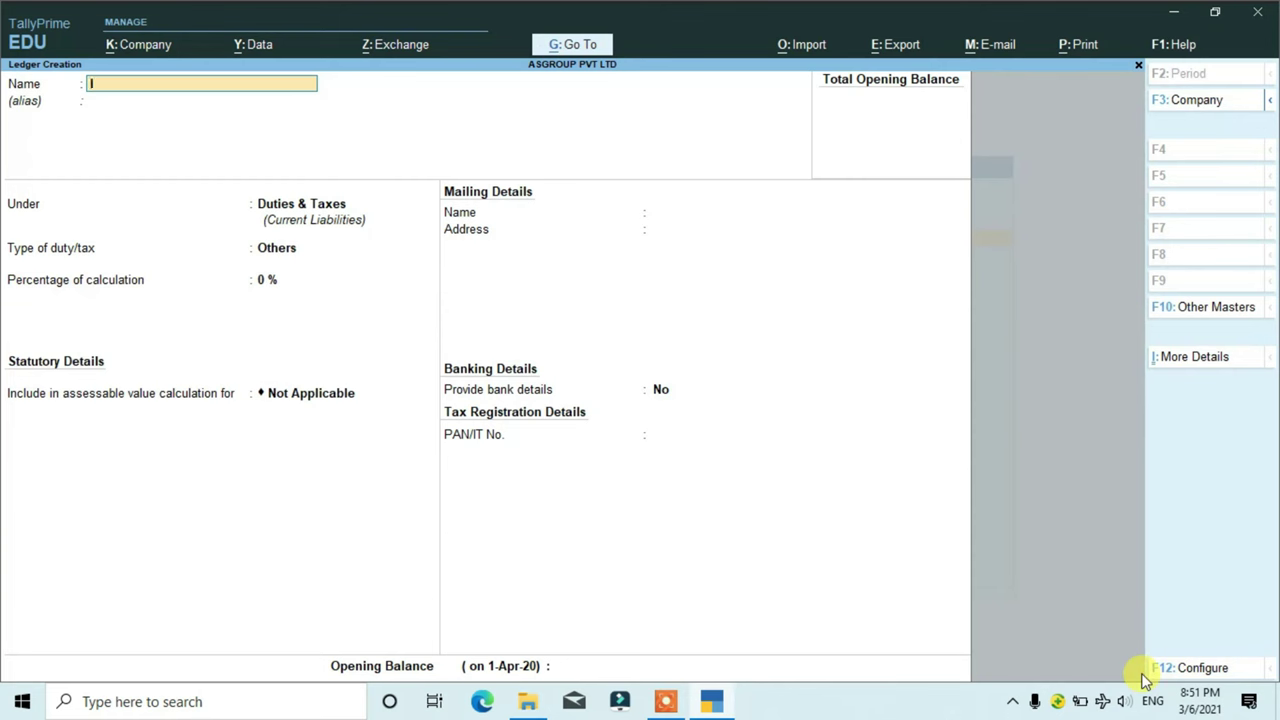
{"action": "type", "text": "NPUT SGST"}
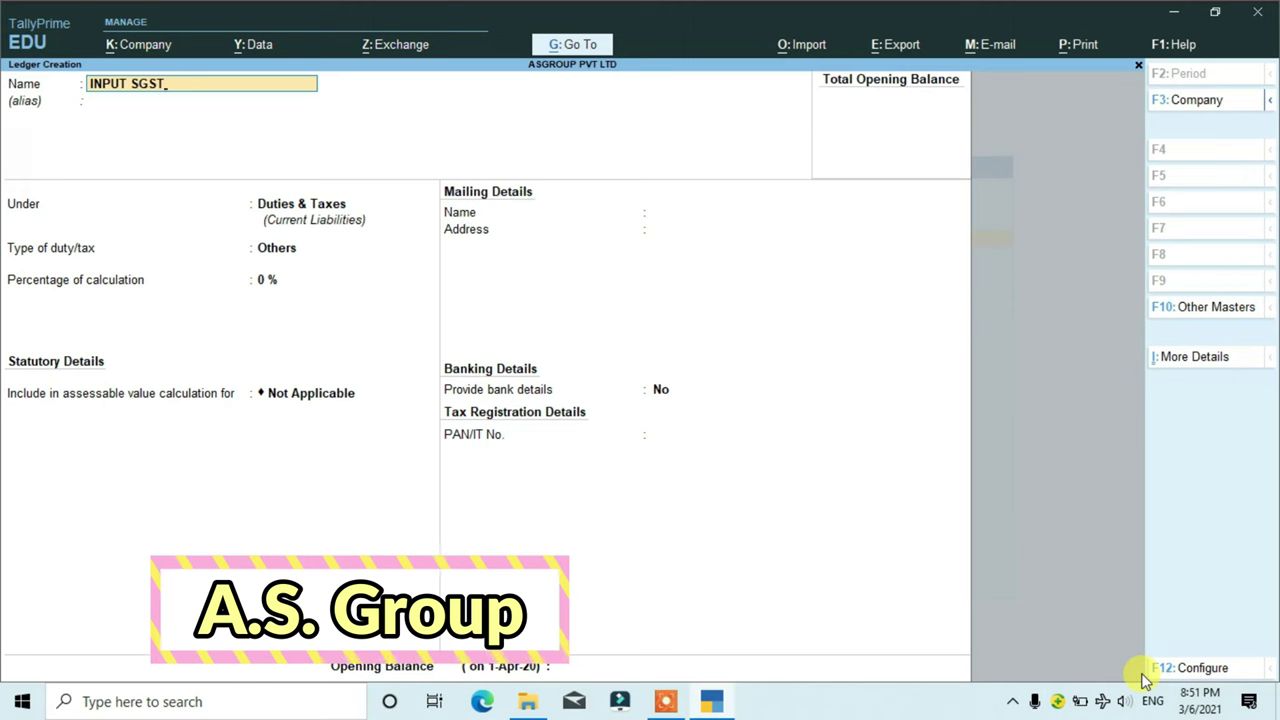
{"action": "key", "text": "Return"}
{"action": "key", "text": "Return"}
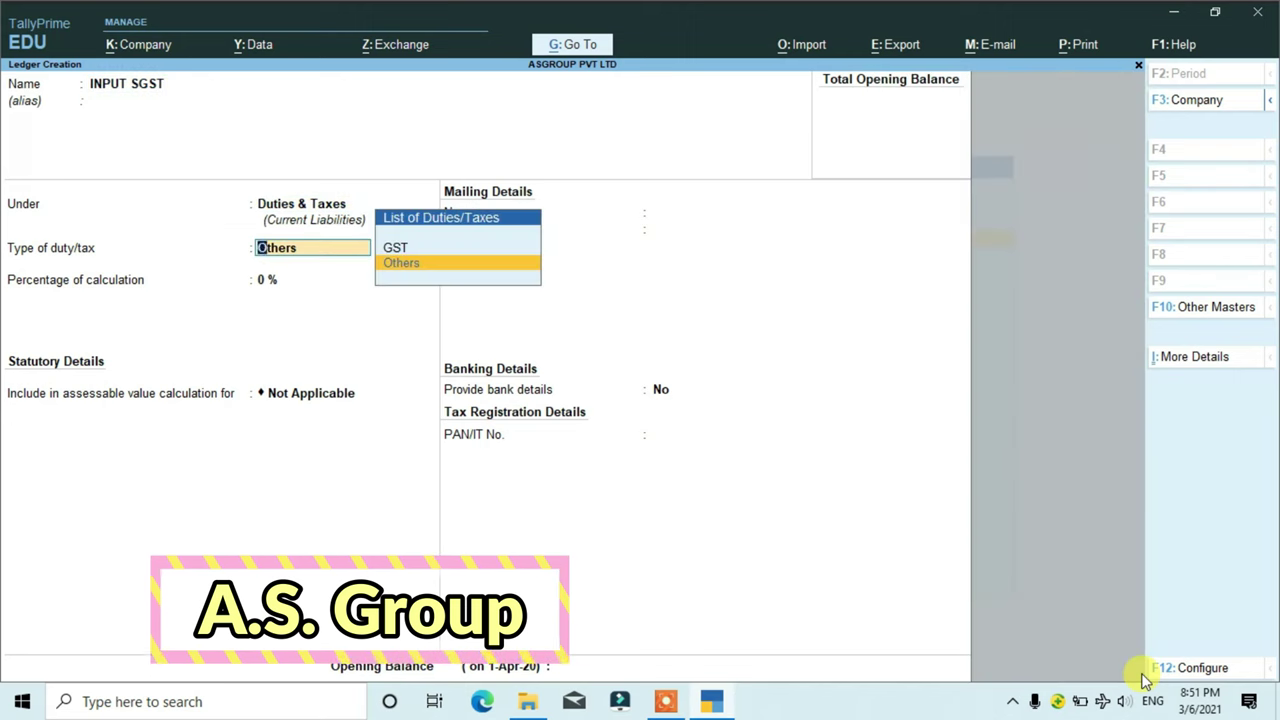
- Set the INPUT SGST ledger to duty type GST, State Tax and 9% calculation, and save it
{"action": "key", "text": "Up"}
{"action": "key", "text": "Return"}
{"action": "key", "text": "Down"}
{"action": "key", "text": "Down"}
{"action": "key", "text": "Down"}
{"action": "key", "text": "Return"}
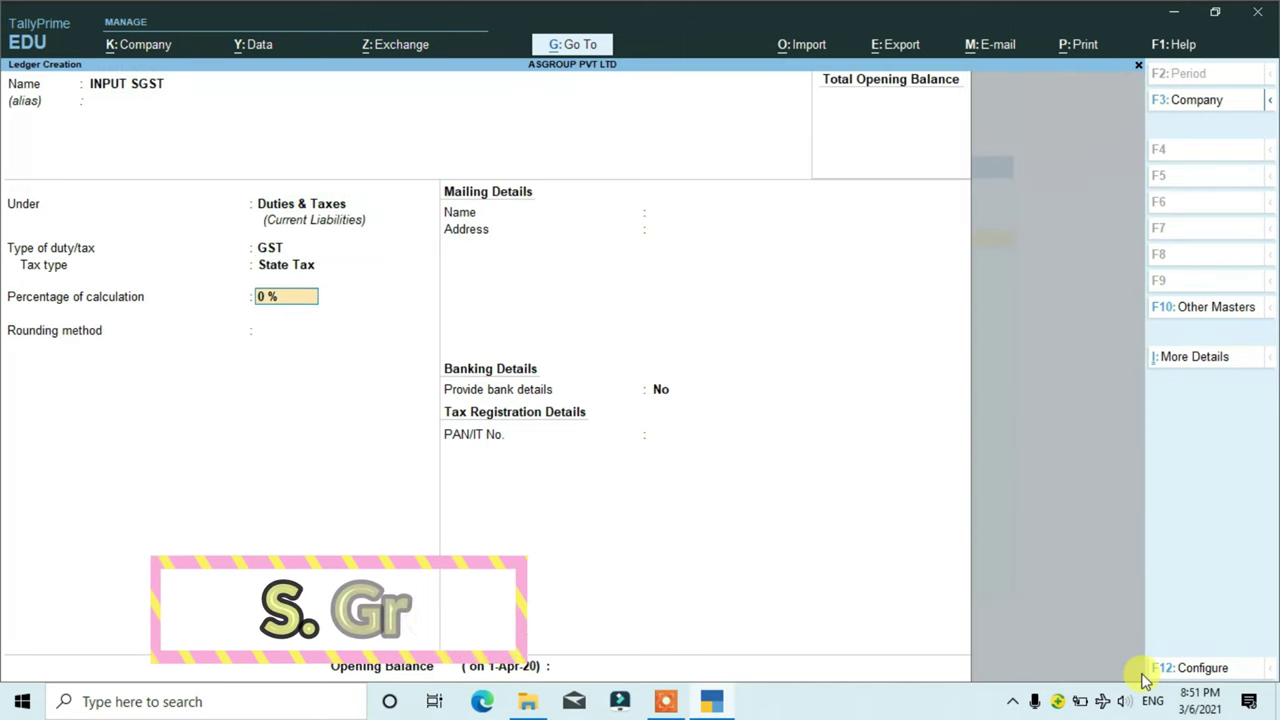
{"action": "type", "text": "9"}
{"action": "key", "text": "Return"}
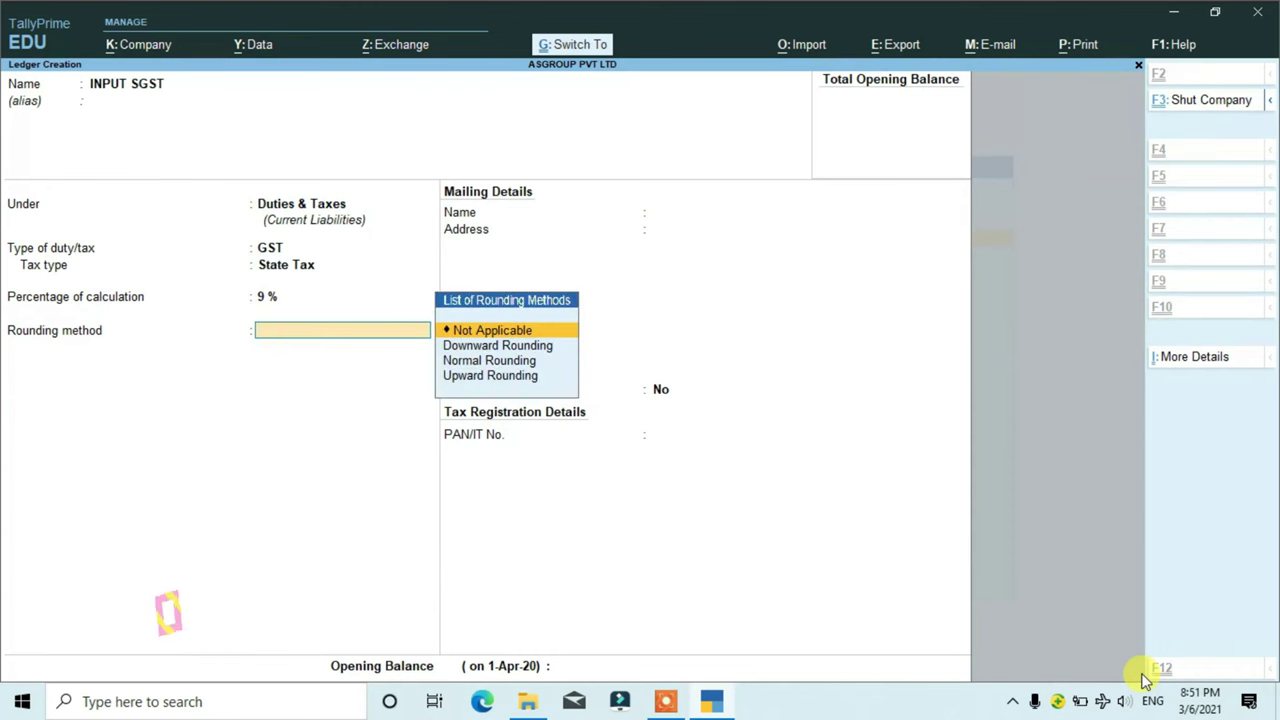
{"action": "key", "text": "ctrl+a"}
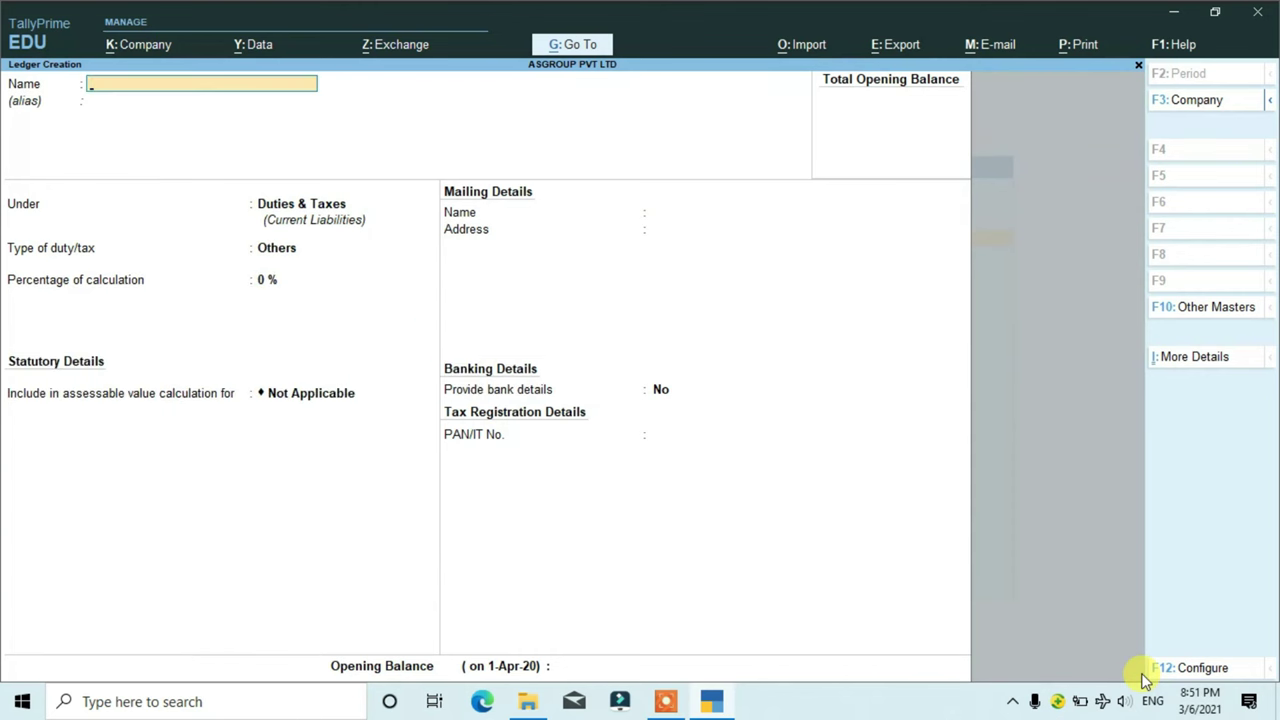
- Name the next ledger C GST without an alias and keep it under Duties & Taxes
{"action": "type", "text": "C GST"}
{"action": "key", "text": "Return"}
{"action": "key", "text": "Return"}
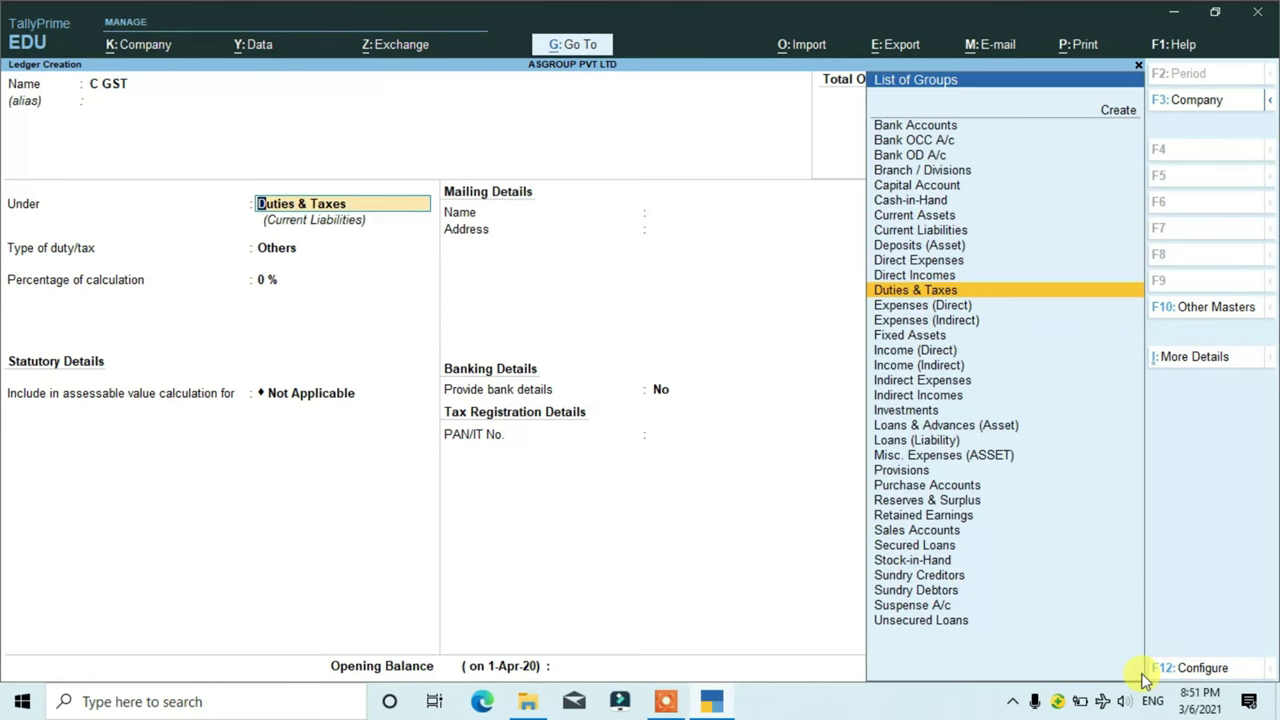
{"action": "key", "text": "Return"}
- Set the C GST ledger to duty type GST, Central Tax and 9% calculation, and save it
{"action": "key", "text": "Up"}
{"action": "key", "text": "Return"}
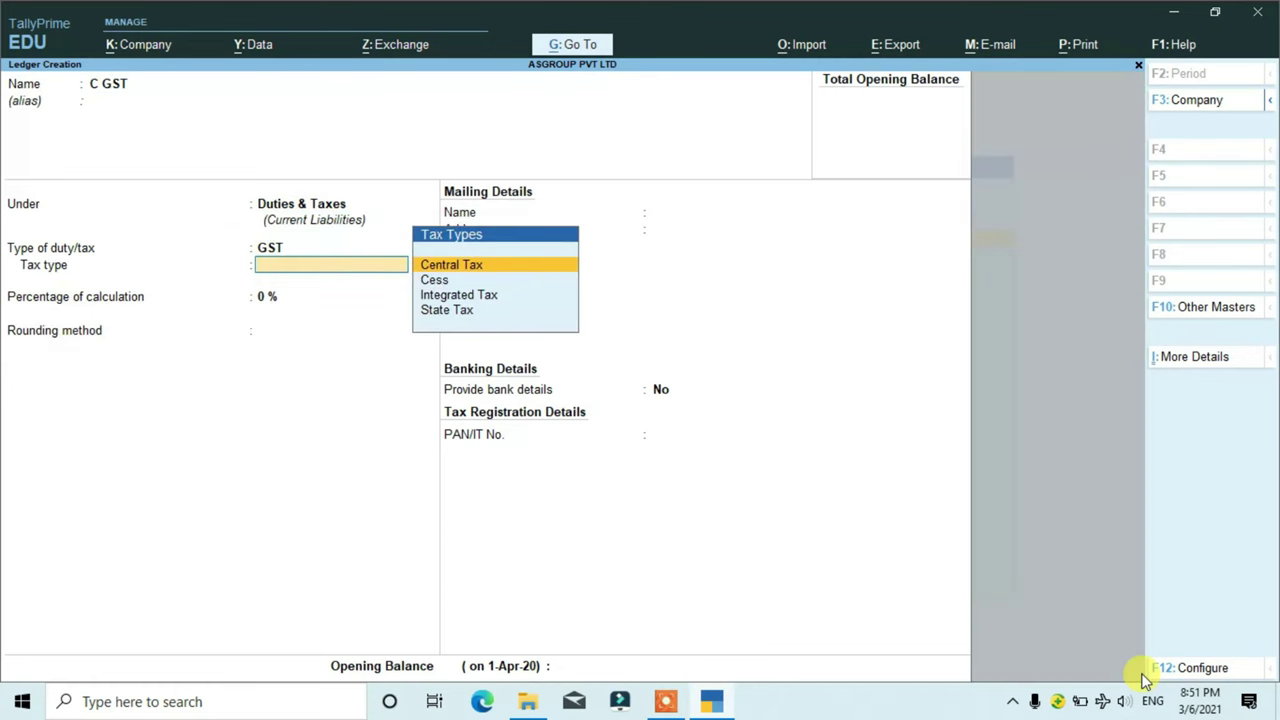
{"action": "key", "text": "Return"}
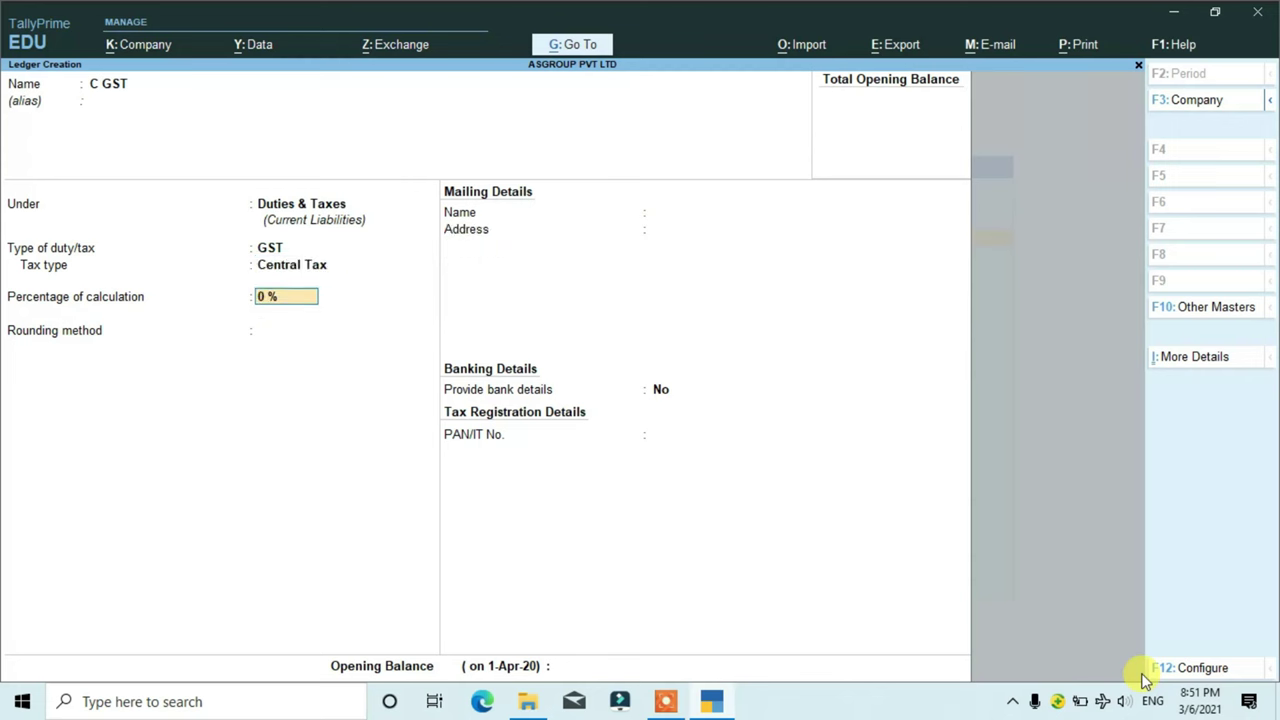
{"action": "type", "text": "9"}
{"action": "key", "text": "Return"}
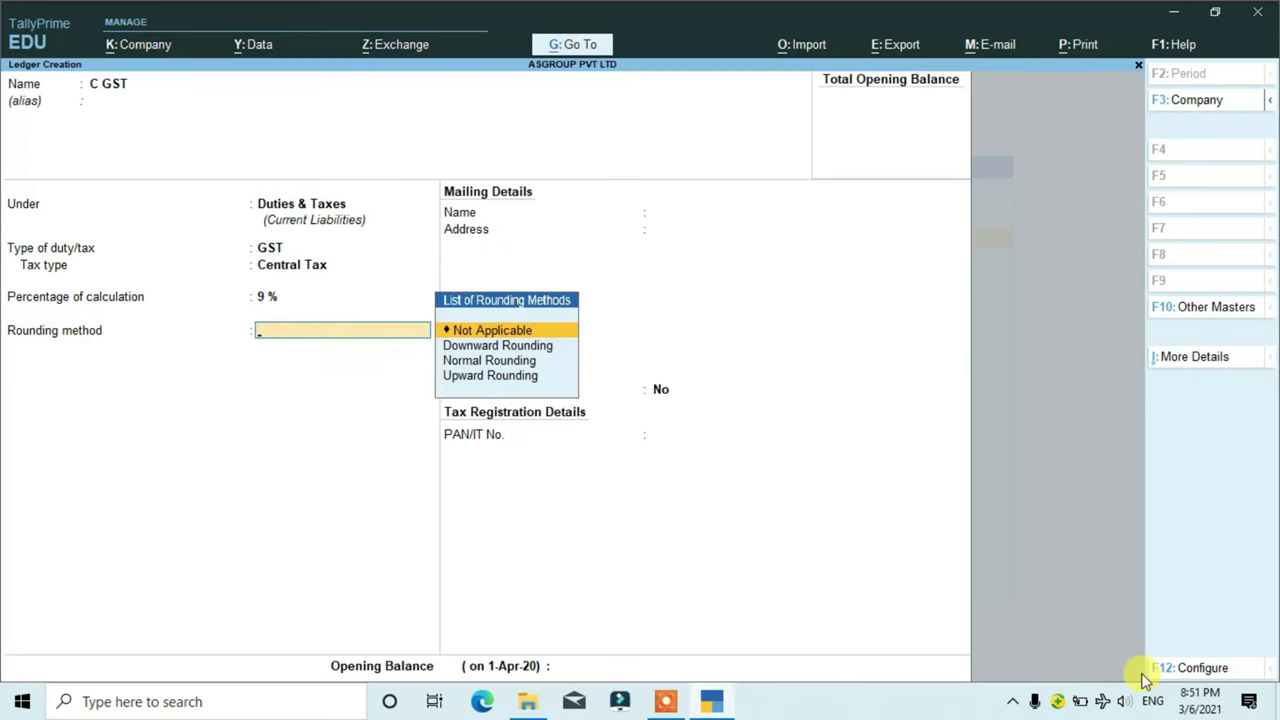
{"action": "key", "text": "ctrl+a"}
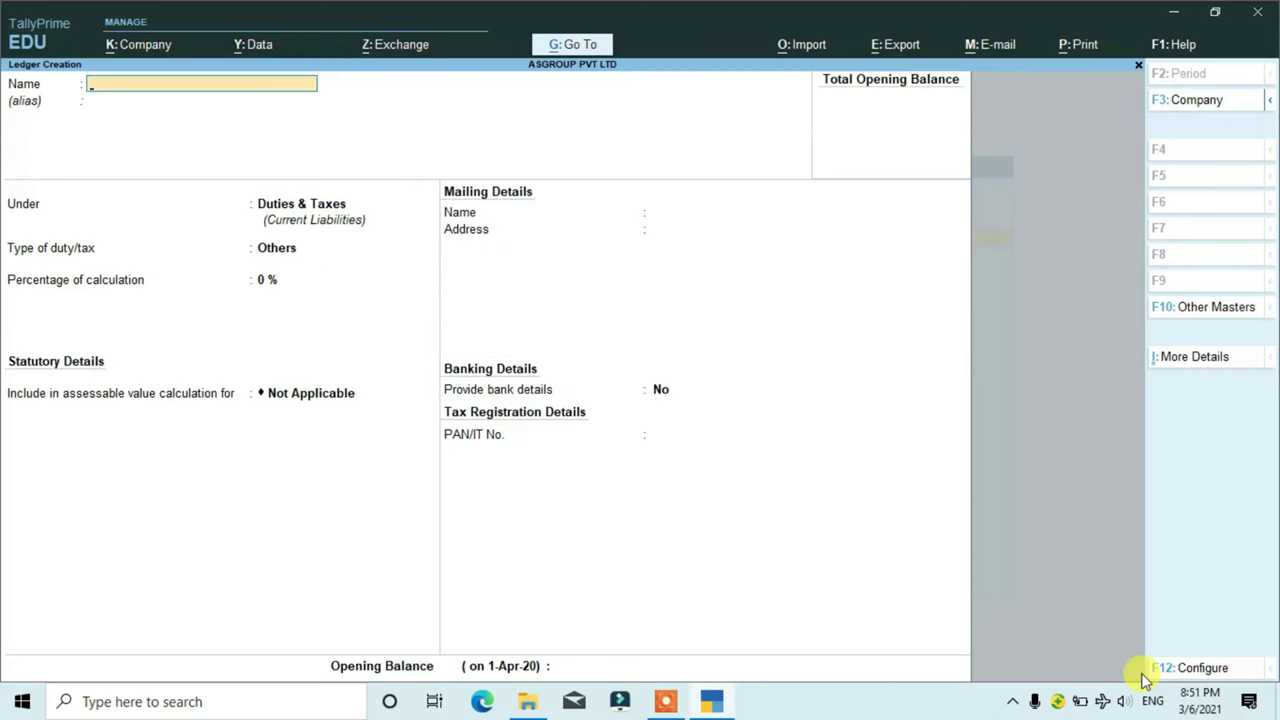
- Name another new ledger S GST without an alias, also under Duties & Taxes
{"action": "type", "text": "S GST"}
{"action": "key", "text": "Return"}
{"action": "key", "text": "Return"}
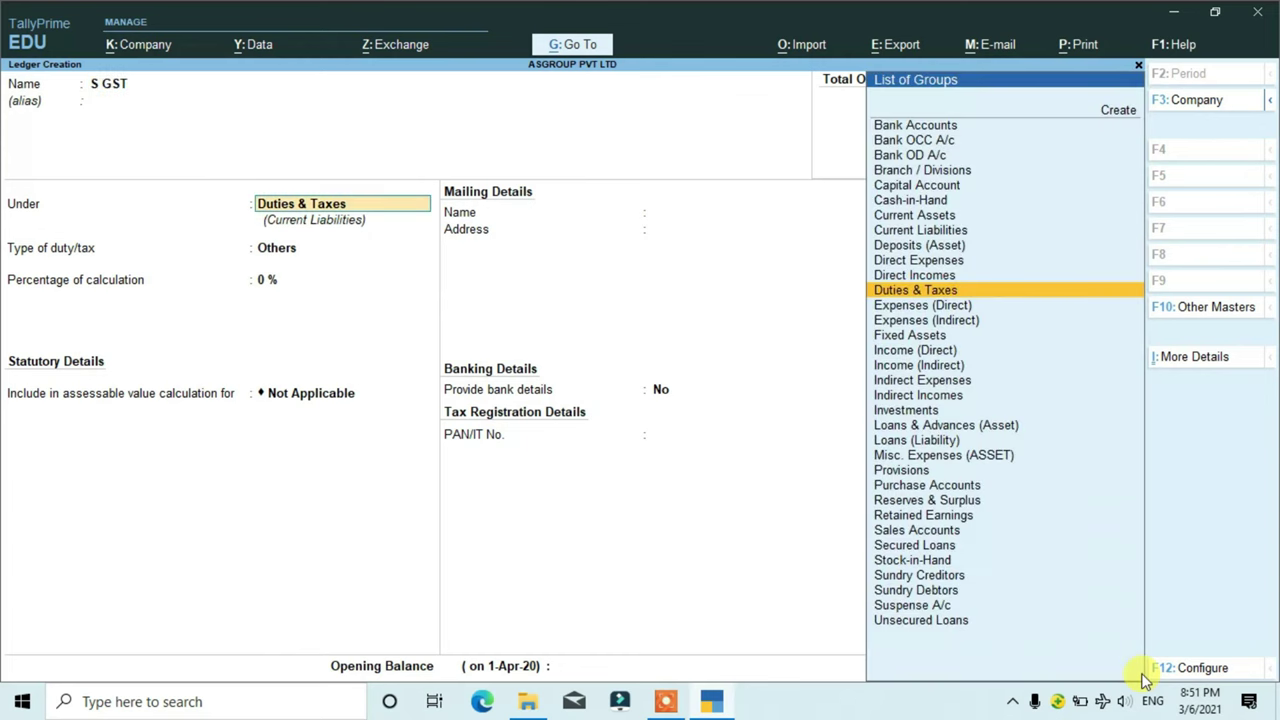
{"action": "key", "text": "Return"}
- Set the S GST ledger to duty type GST, State Tax and 9% calculation, and save it
{"action": "key", "text": "Up"}
{"action": "key", "text": "Return"}
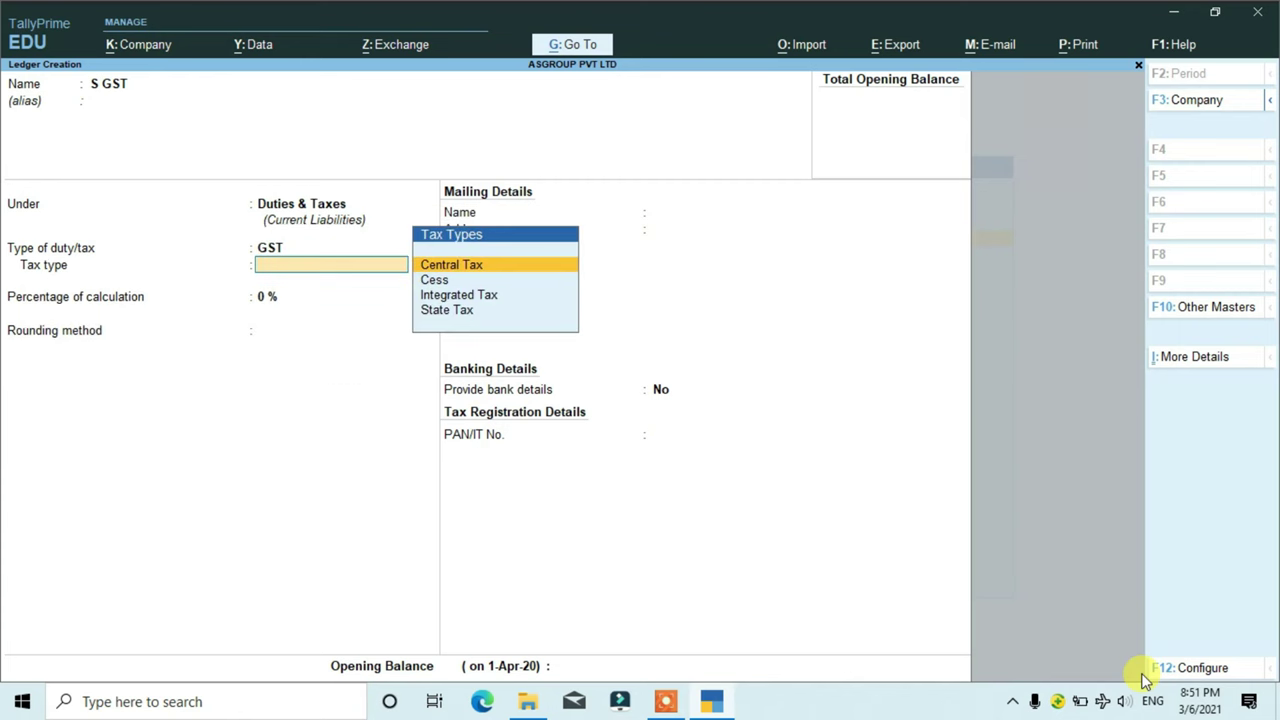
{"action": "key", "text": "Down"}
{"action": "key", "text": "Down"}
{"action": "key", "text": "Down"}
{"action": "key", "text": "Return"}
{"action": "type", "text": "9"}
{"action": "key", "text": "Return"}
{"action": "key", "text": "ctrl"}
{"action": "key", "text": "ctrl+a"}
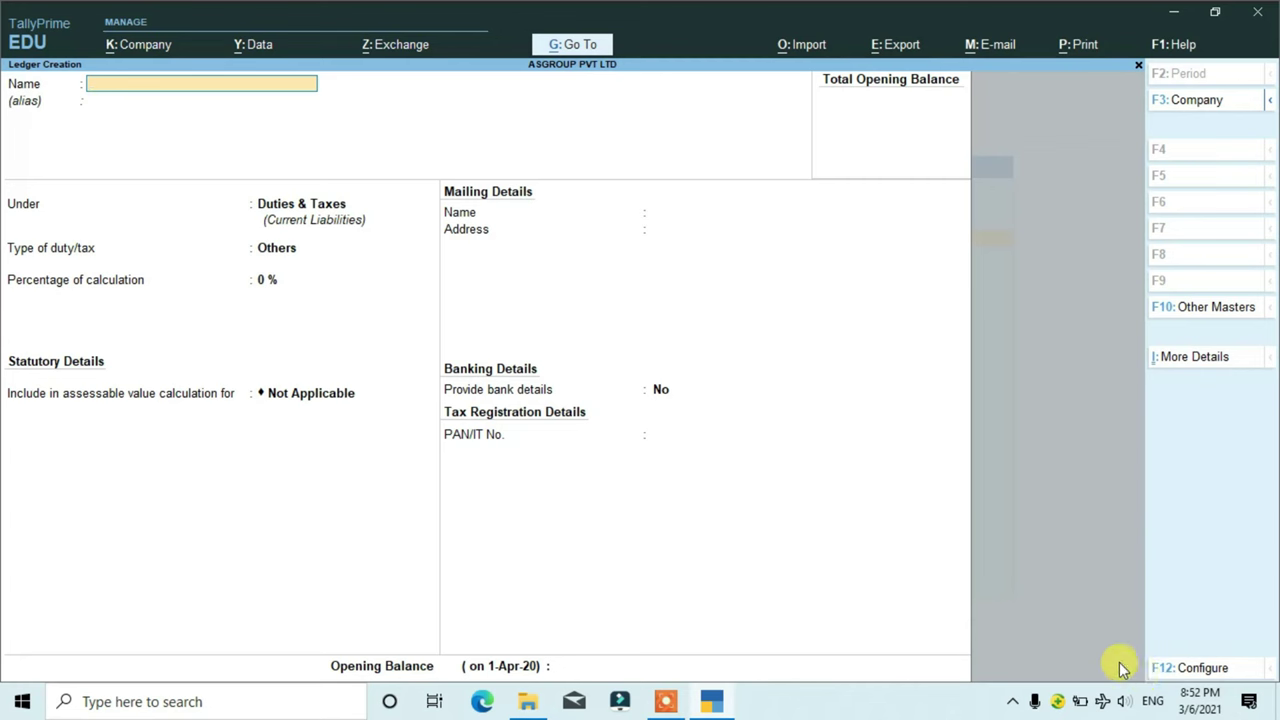
- Leave ledger creation and open a new purchase voucher from the Gateway of Tally
{"action": "key", "text": "Escape"}
{"action": "key", "text": "y"}
{"action": "key", "text": "Escape"}
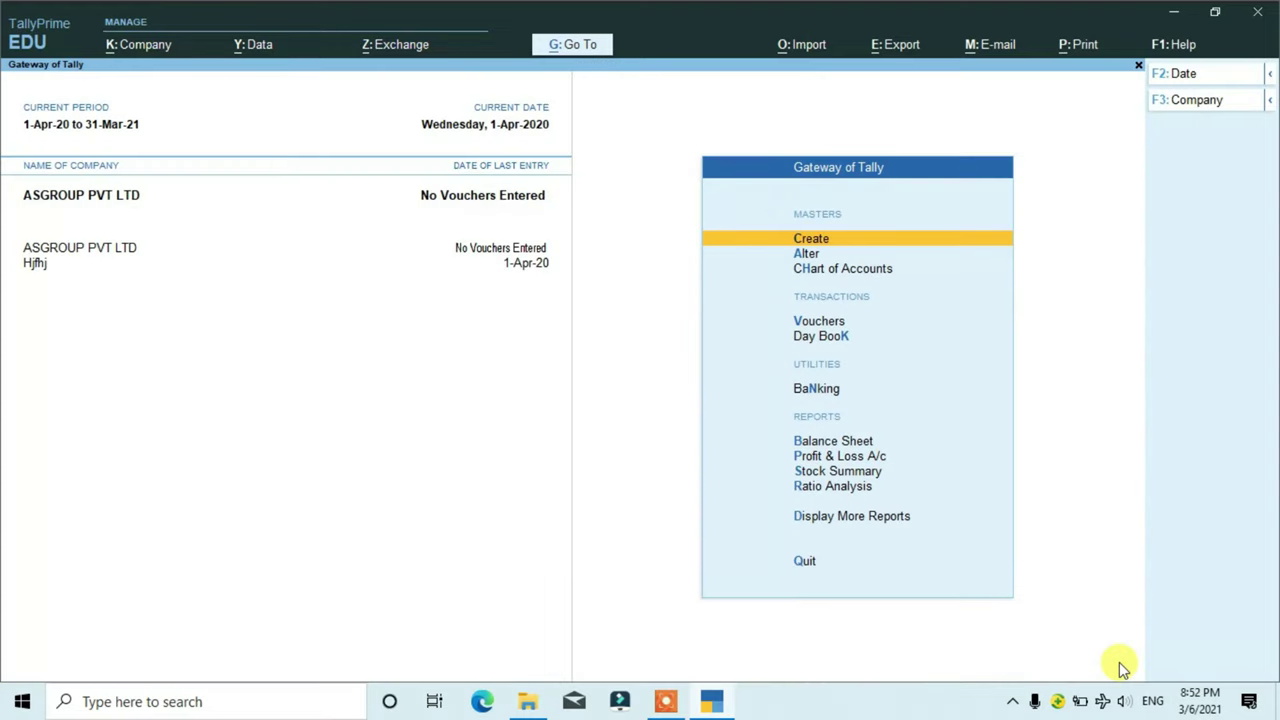
{"action": "key", "text": "Down"}
{"action": "key", "text": "Down"}
{"action": "key", "text": "Down"}
{"action": "key", "text": "Down"}
{"action": "key", "text": "Up"}
{"action": "key", "text": "Return"}
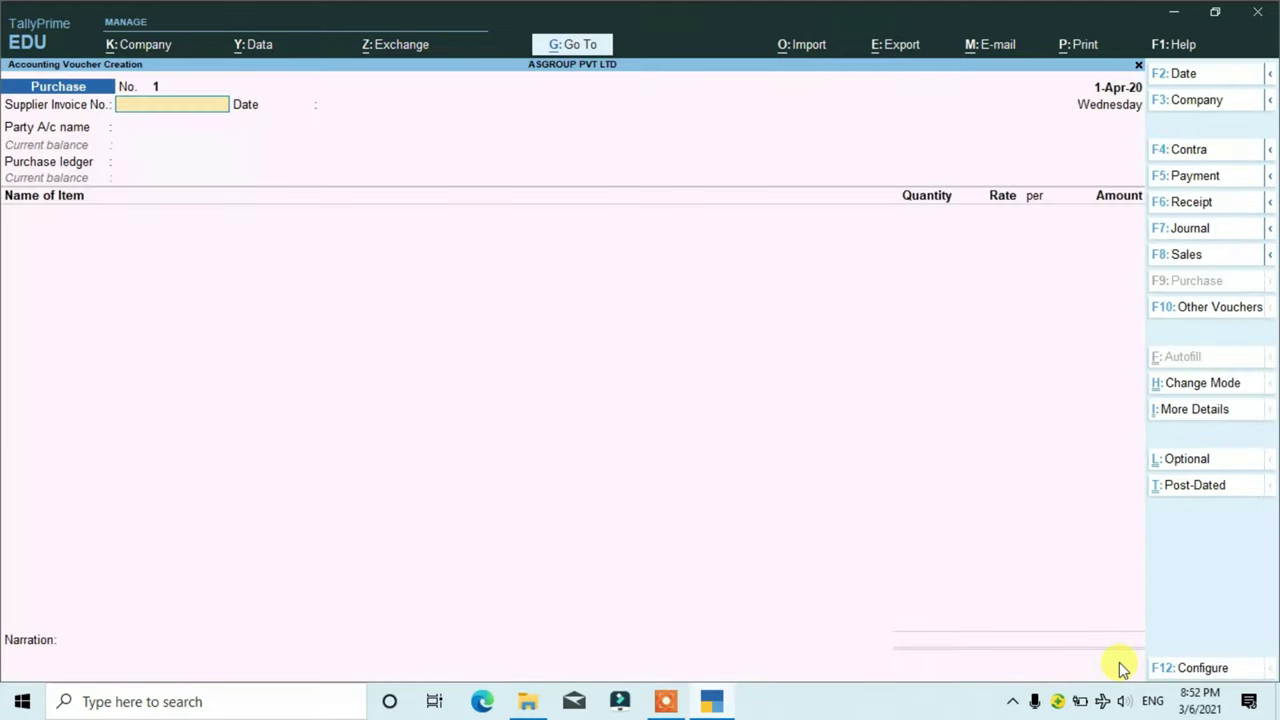
- Enter supplier invoice number 124 dated 1-Apr-20 and choose Cash as the party account
{"action": "type", "text": "124"}
{"action": "key", "text": "Return"}
{"action": "key", "text": "Return"}
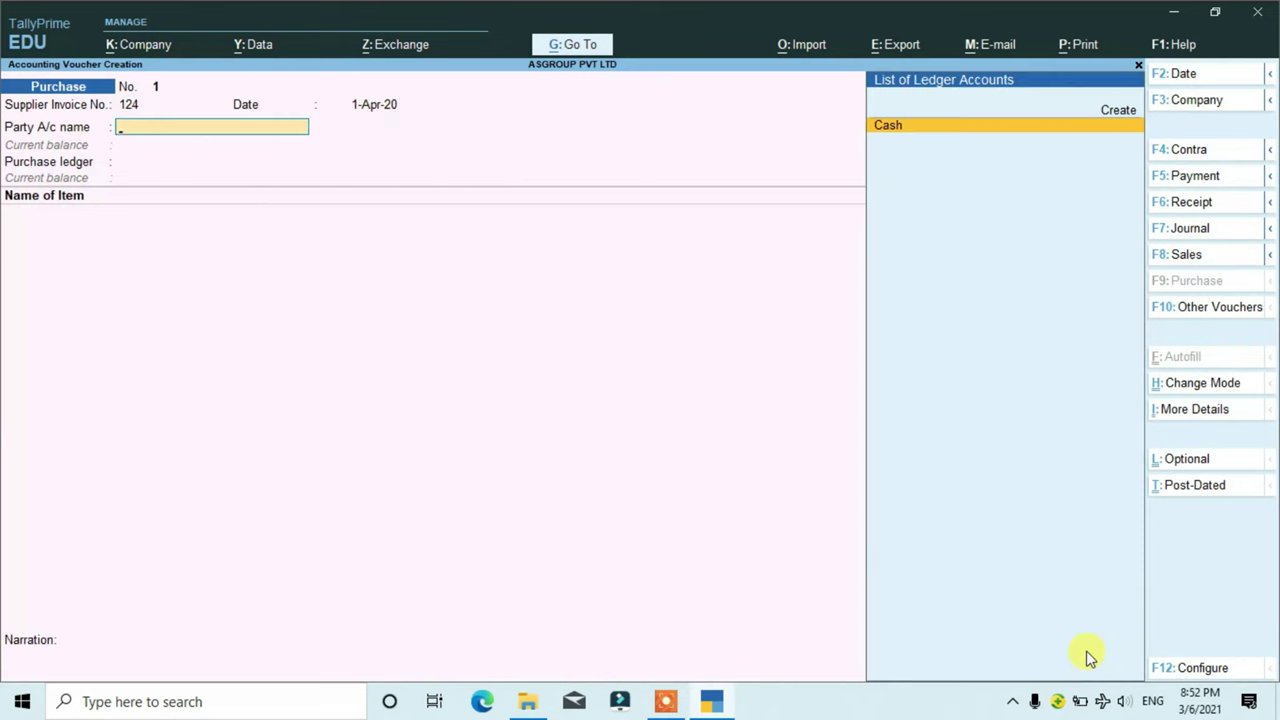
{"action": "key", "text": "Return"}
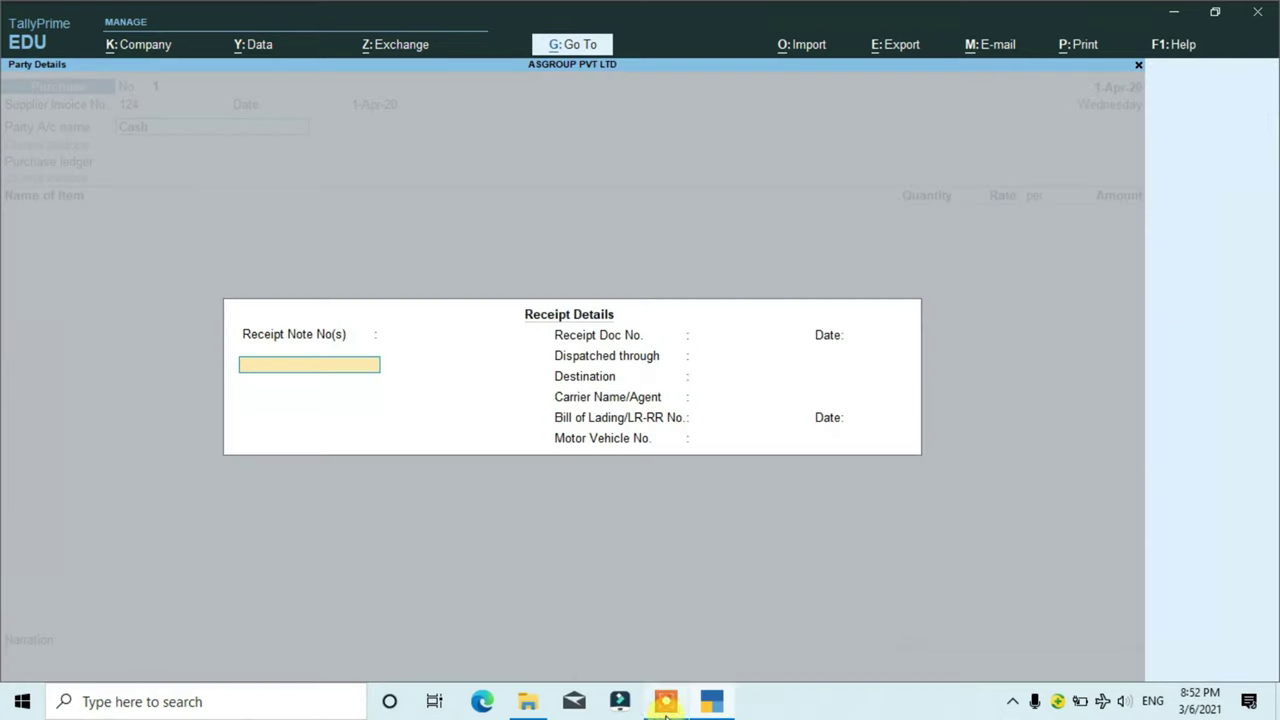
- Leave all receipt details of the purchase voucher blank and continue to the party details
{"action": "key", "text": "Return"}
{"action": "key", "text": "Return"}
{"action": "key", "text": "Return"}
{"action": "key", "text": "Return"}
{"action": "key", "text": "Return"}
{"action": "key", "text": "Return"}
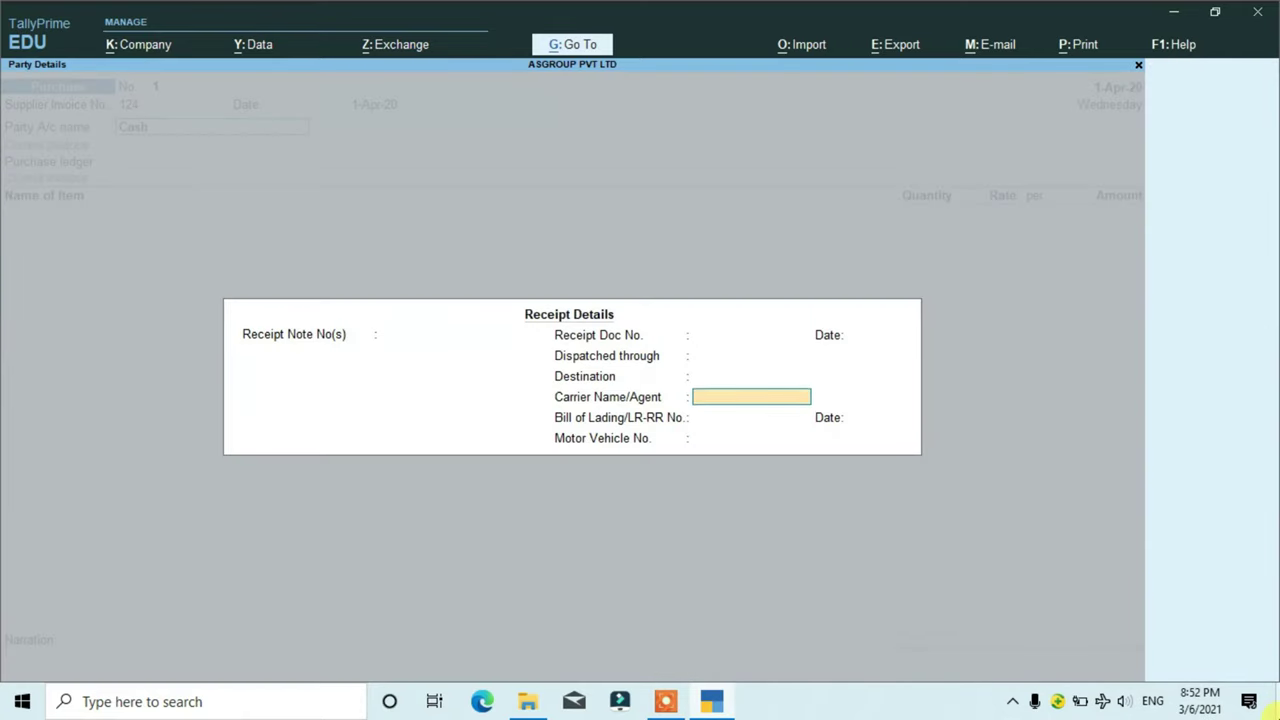
{"action": "key", "text": "Return"}
{"action": "key", "text": "Return"}
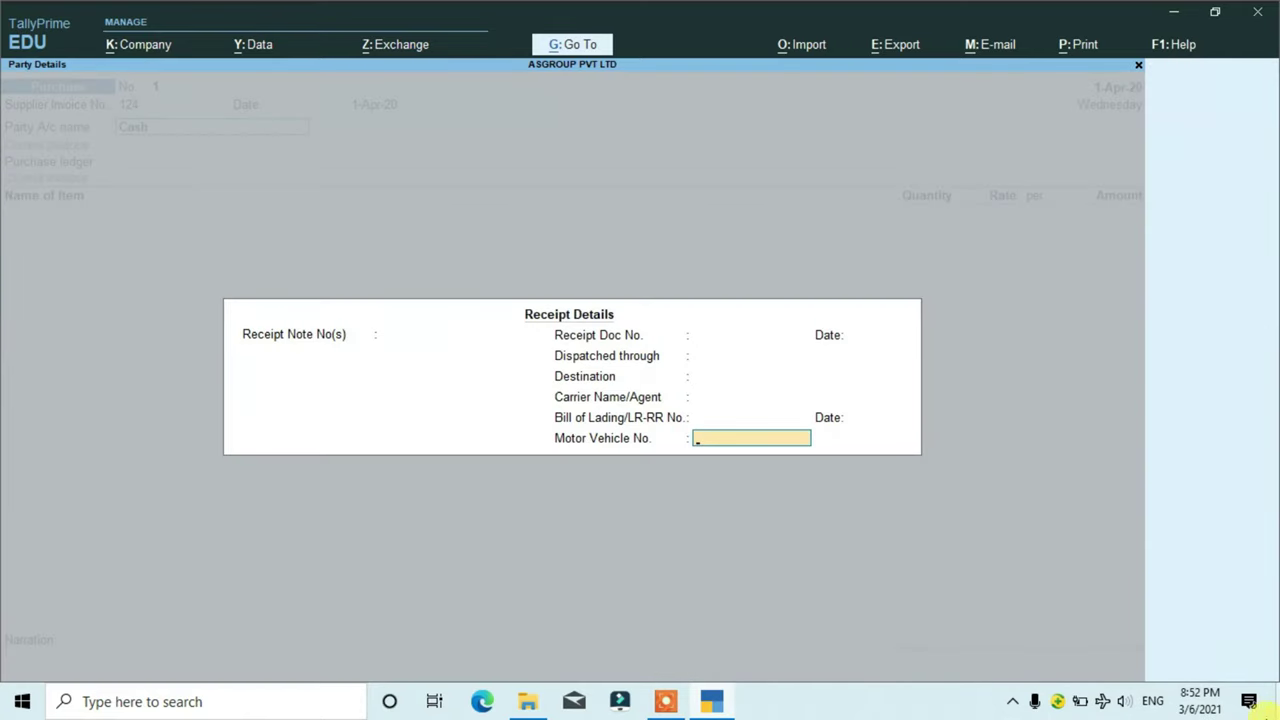
{"action": "key", "text": "Return"}
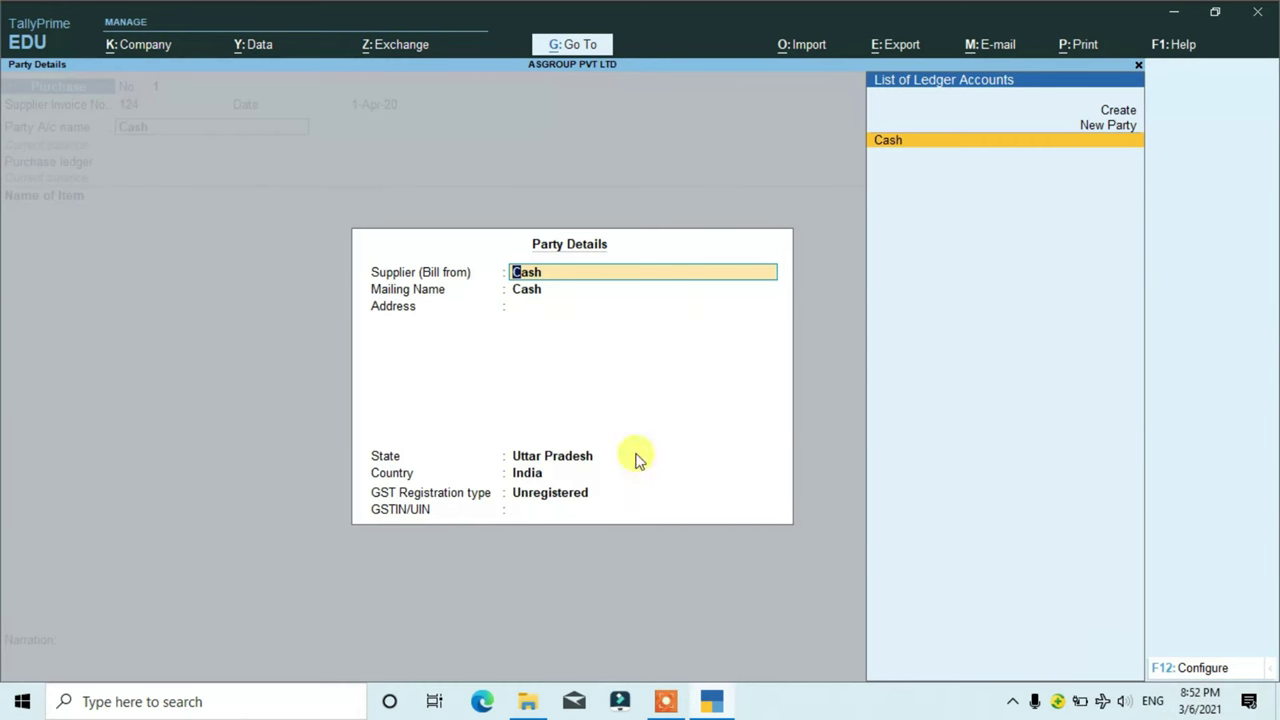
- Keep Cash as the supplier and mailing name, leaving the address blank and the state as Uttar Pradesh
{"action": "key", "text": "Return"}
{"action": "key", "text": "Return"}
{"action": "key", "text": "Return"}
{"action": "key", "text": "Return"}
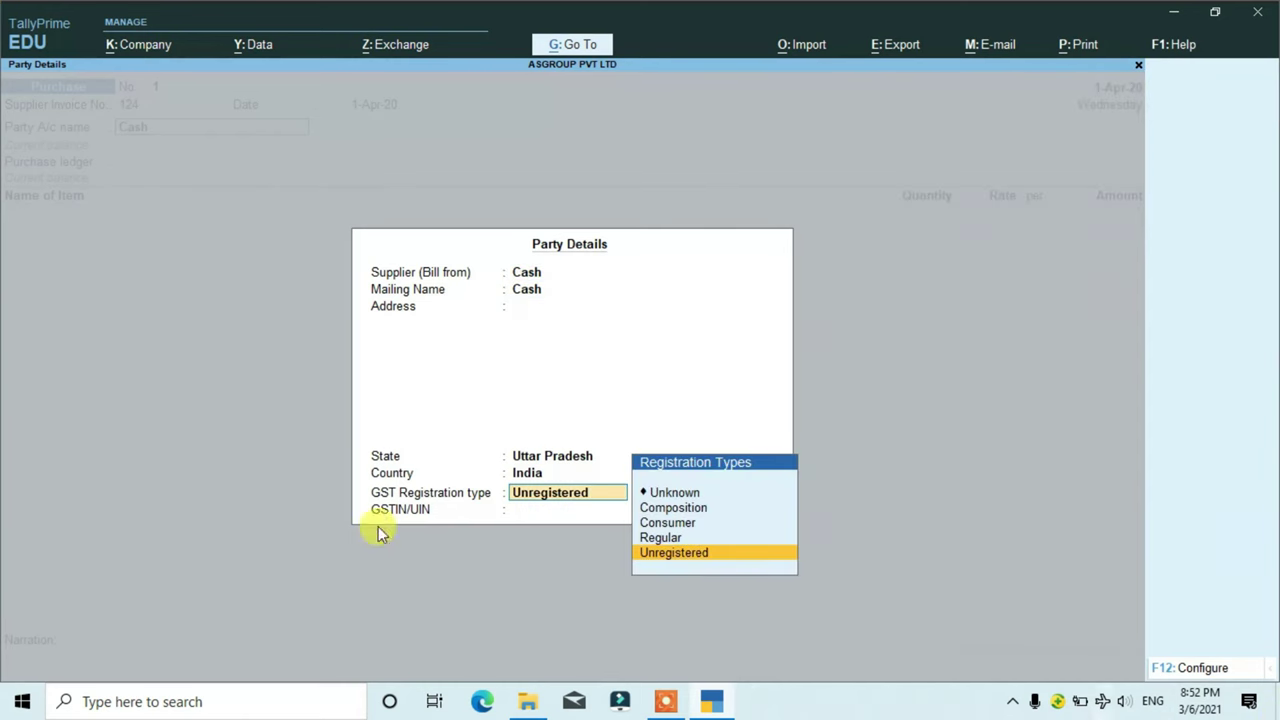
{"action": "key", "text": "ctrl"}
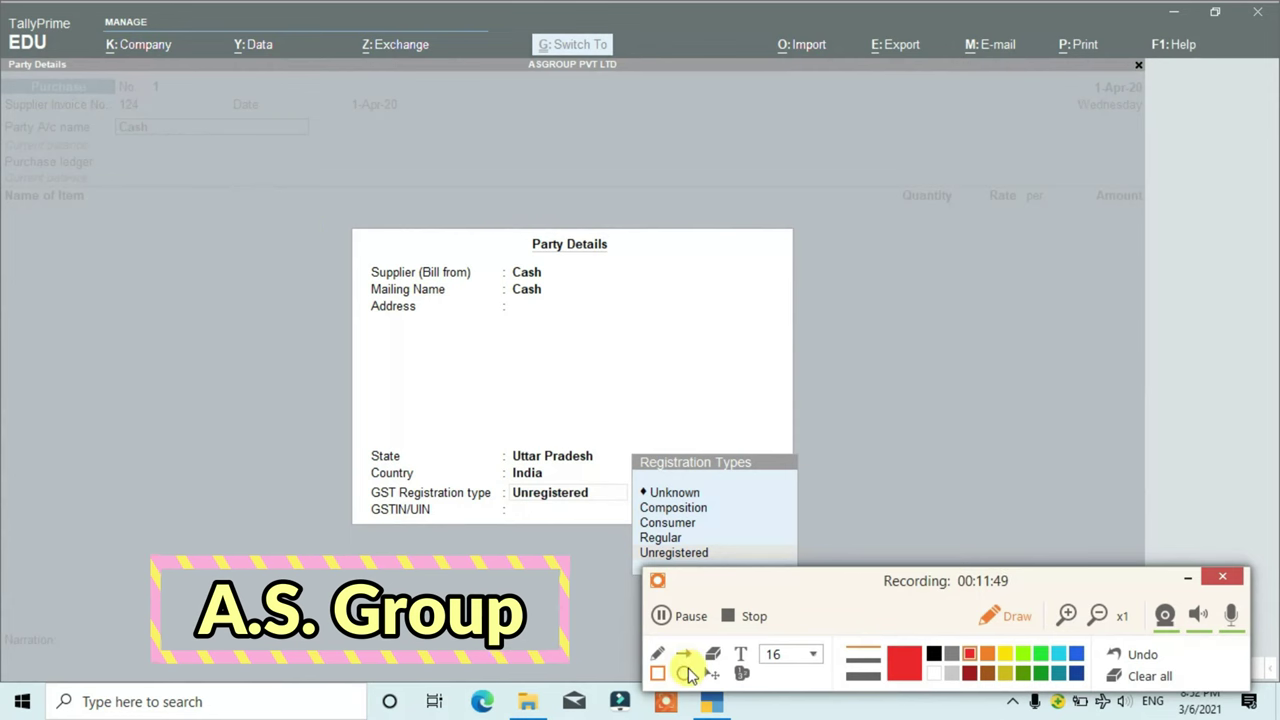
{"action": "left_click_drag", "start_coordinate": [502, 477], "coordinate": [609, 516]}
{"action": "mouse_move", "coordinate": [486, 252]}
{"action": "left_mouse_down"}
{"action": "mouse_move", "coordinate": [640, 300]}
{"action": "mouse_move", "coordinate": [653, 320]}
{"action": "left_mouse_up"}
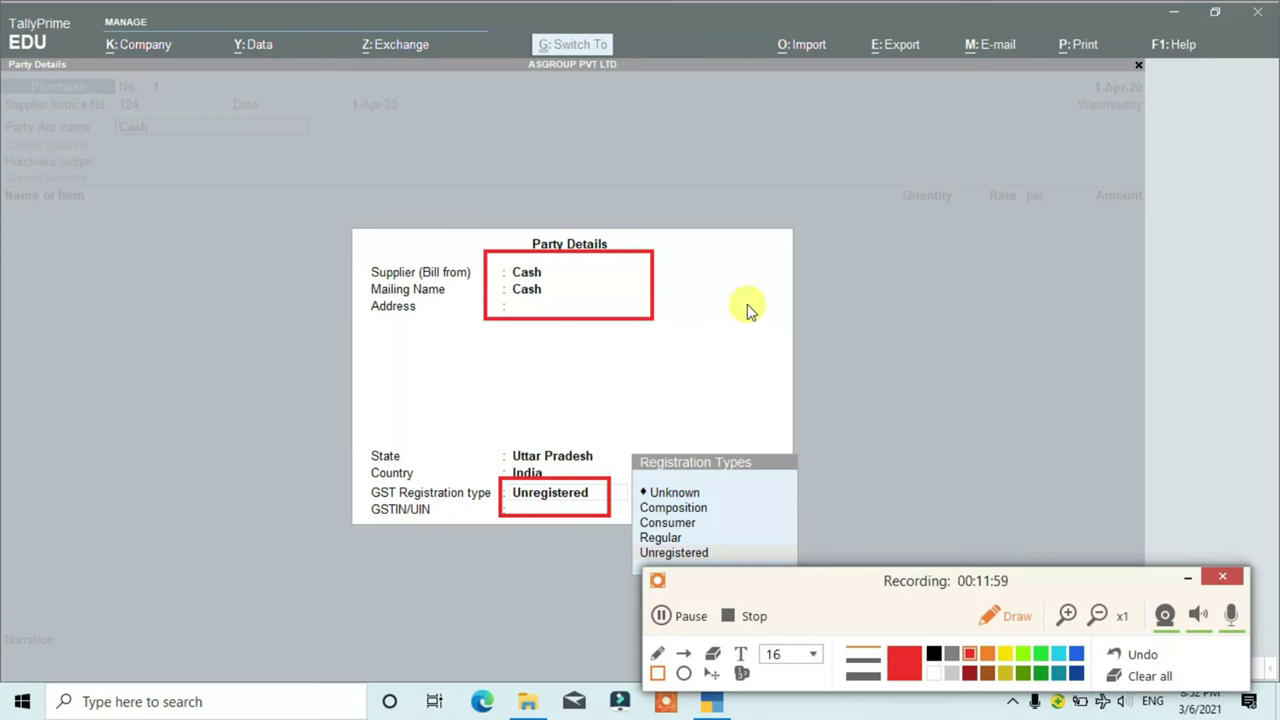
{"action": "left_click", "coordinate": [1163, 684]}
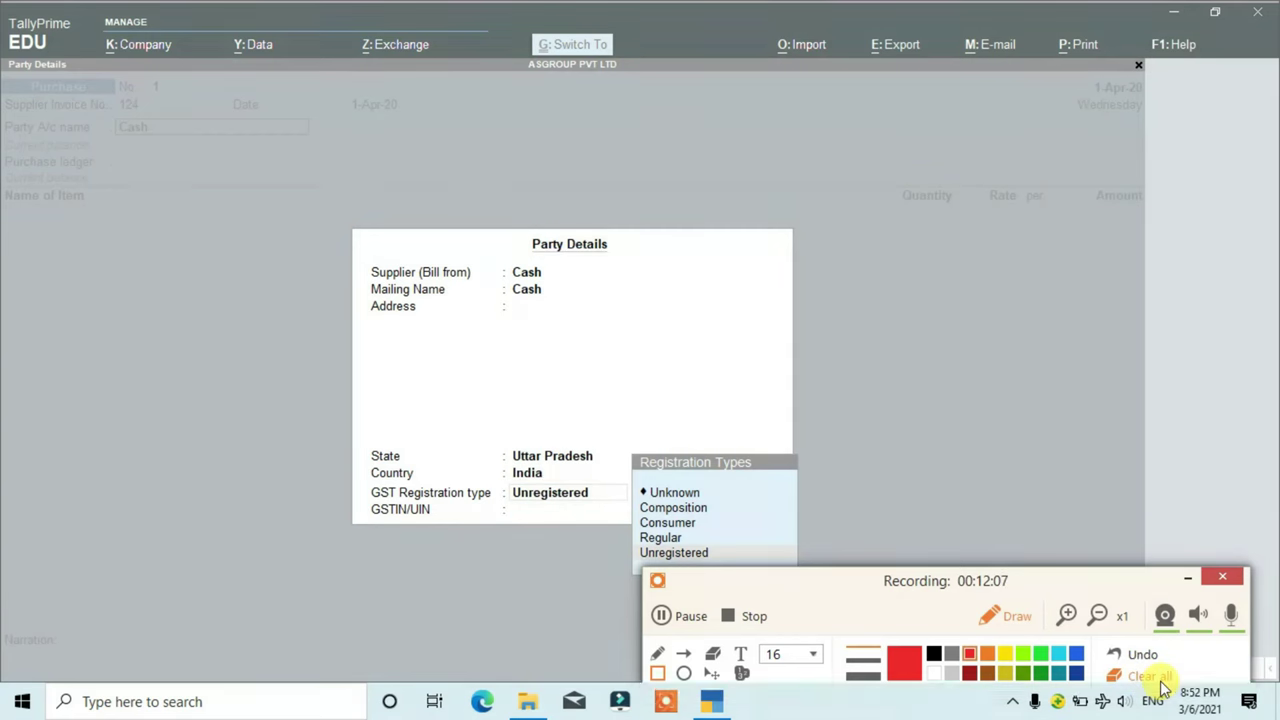
{"action": "key", "text": "Escape"}
- Set the party's GST registration type to Regular, accept the party details and select the Purchase ledger
{"action": "key", "text": "Up"}
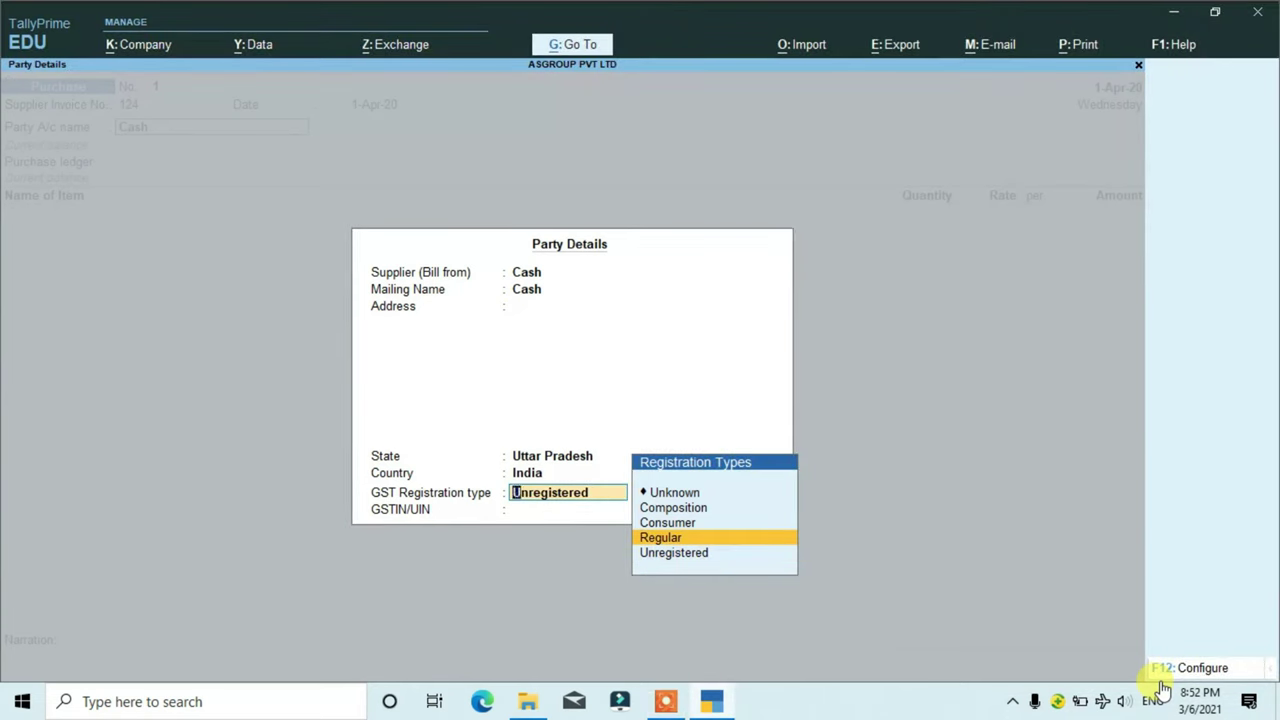
{"action": "key", "text": "Return"}
{"action": "key", "text": "ctrl+a"}
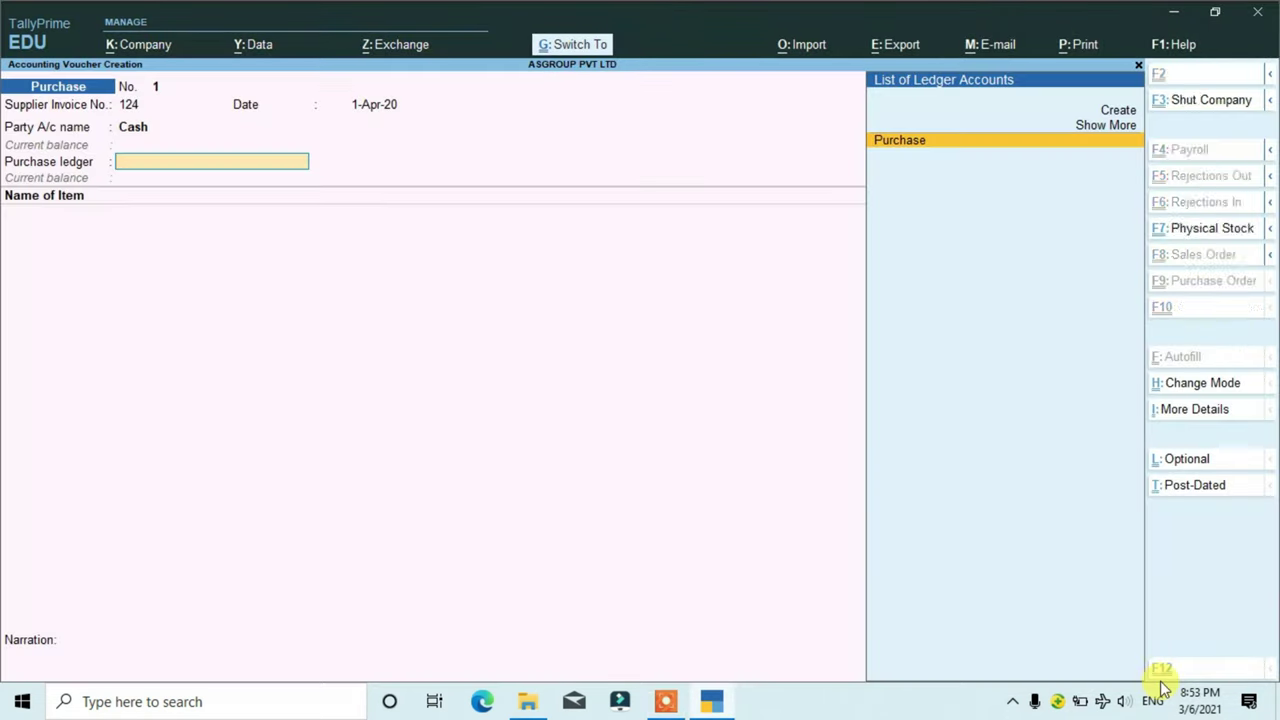
{"action": "key", "text": "Return"}
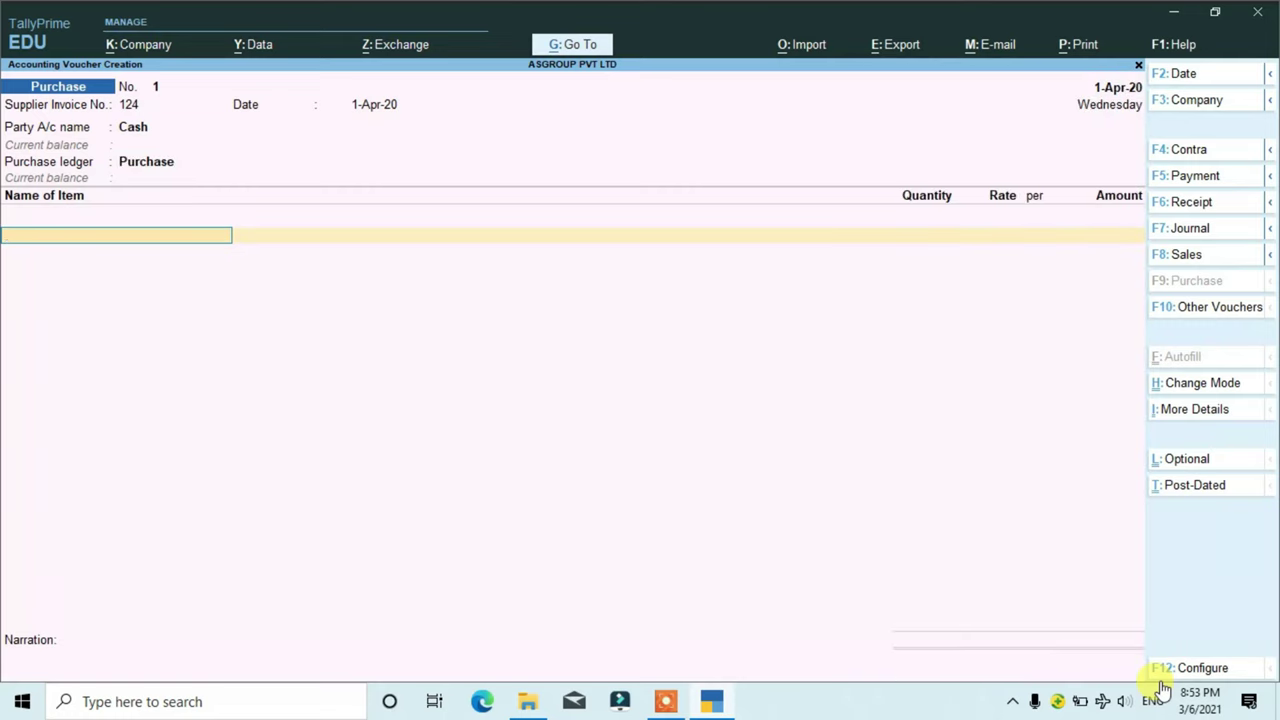
- Add the stock item Led Bulb with a quantity of 500 pcs at a rate of 70 per pcs
{"action": "type", "text": "s"}
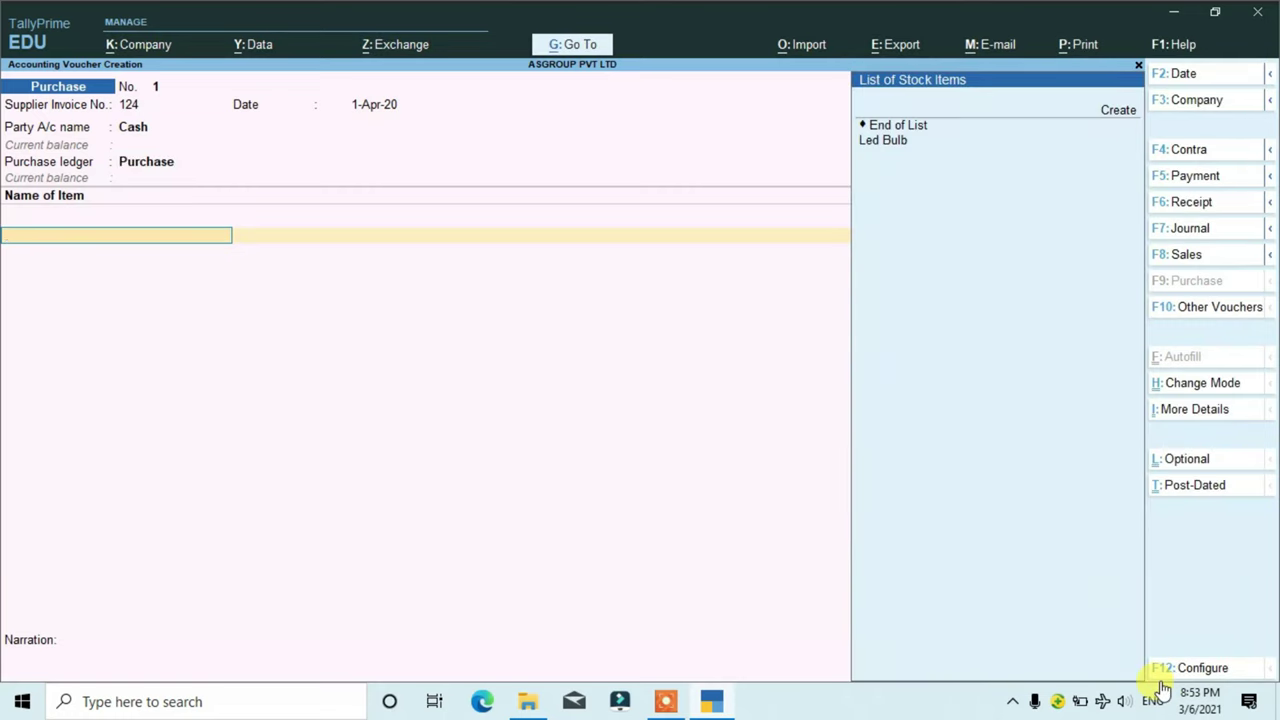
{"action": "key", "text": "Down"}
{"action": "key", "text": "Return"}
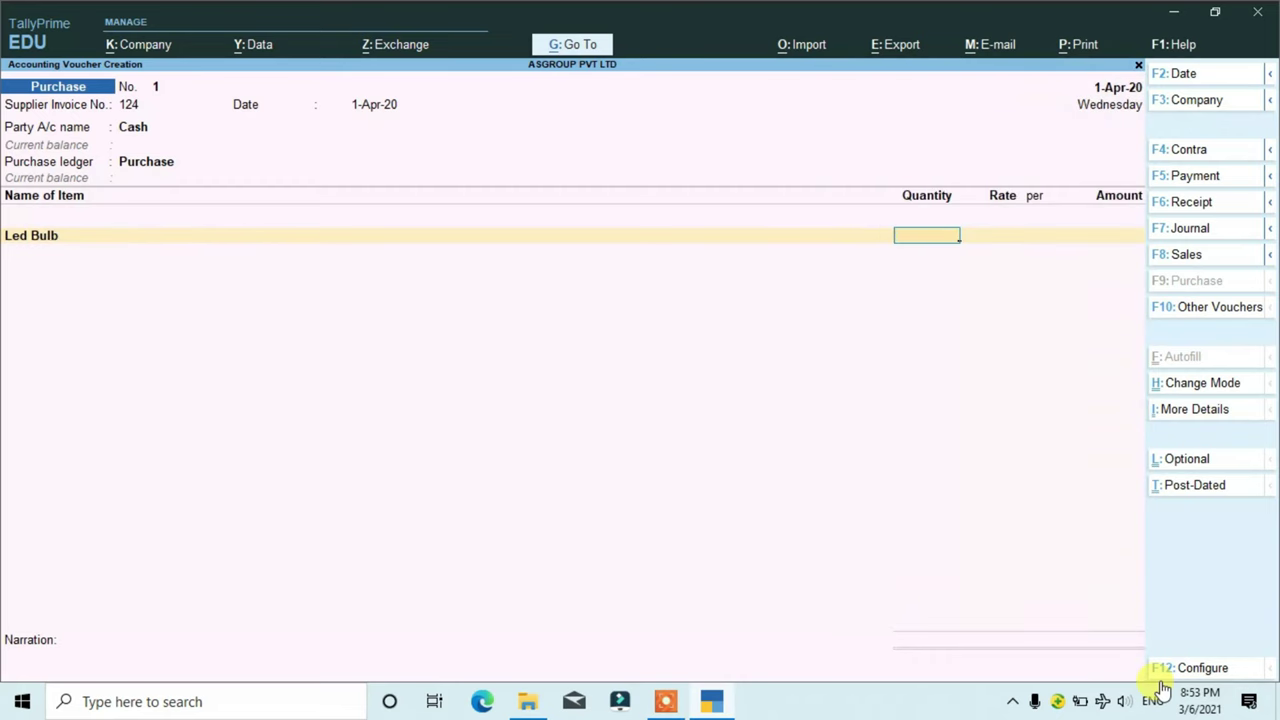
{"action": "type", "text": "500"}
{"action": "key", "text": "Return"}
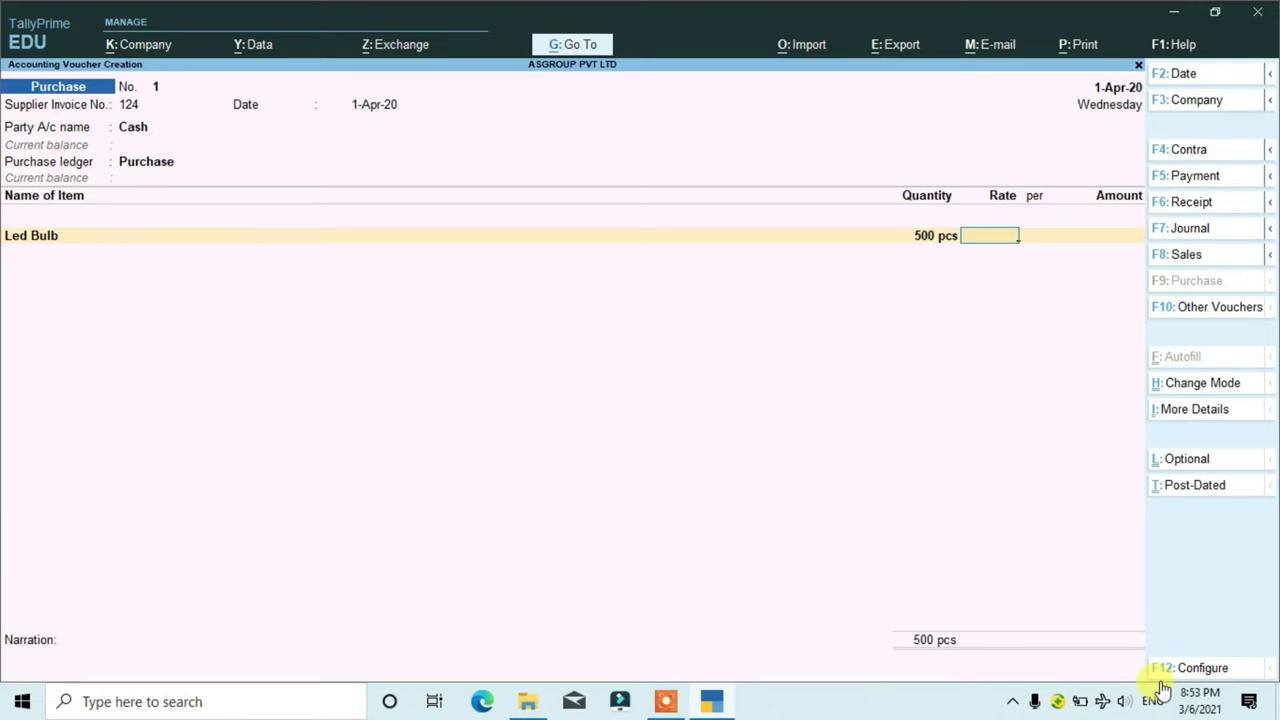
{"action": "type", "text": "70"}
{"action": "key", "text": "Return"}
{"action": "key", "text": "Return"}
{"action": "key", "text": "Return"}
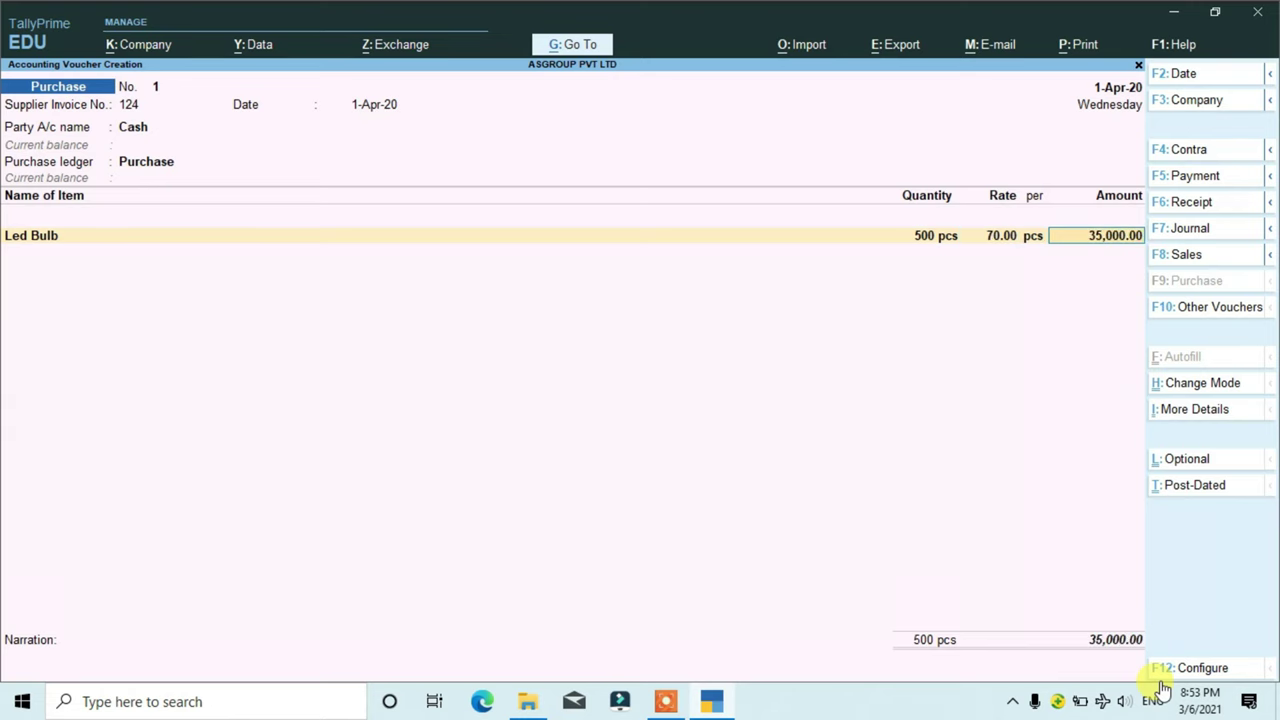
{"action": "key", "text": "Return"}
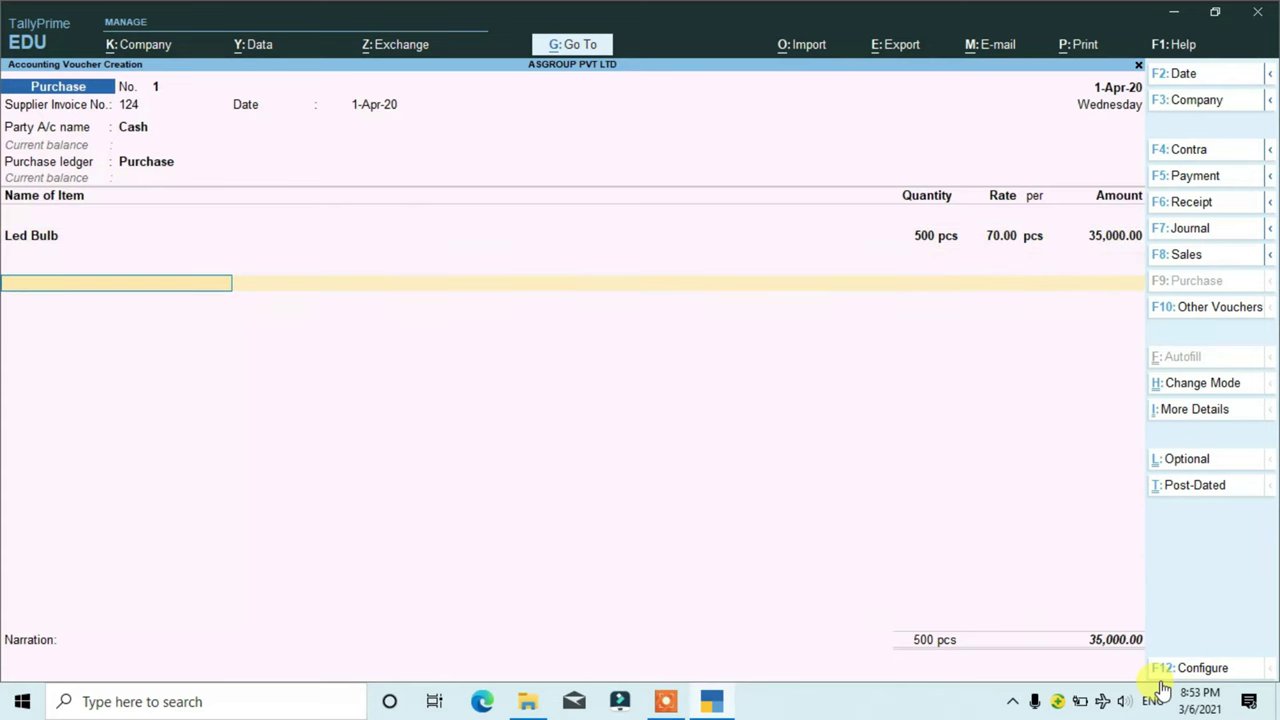
- Add the Input C Gst and Input S Gst tax ledgers below the Led Bulb item at their 9% rates
{"action": "type", "text": "I"}
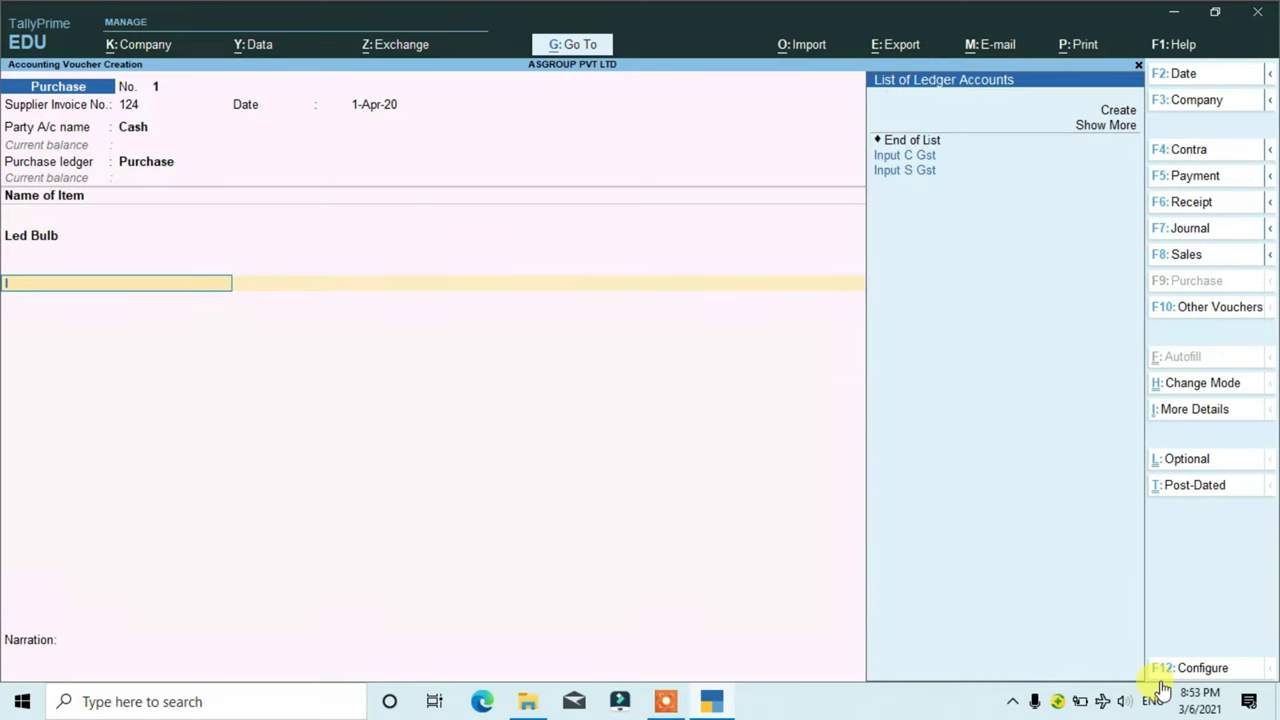
{"action": "key", "text": "Down"}
{"action": "key", "text": "Up"}
{"action": "key", "text": "Down"}
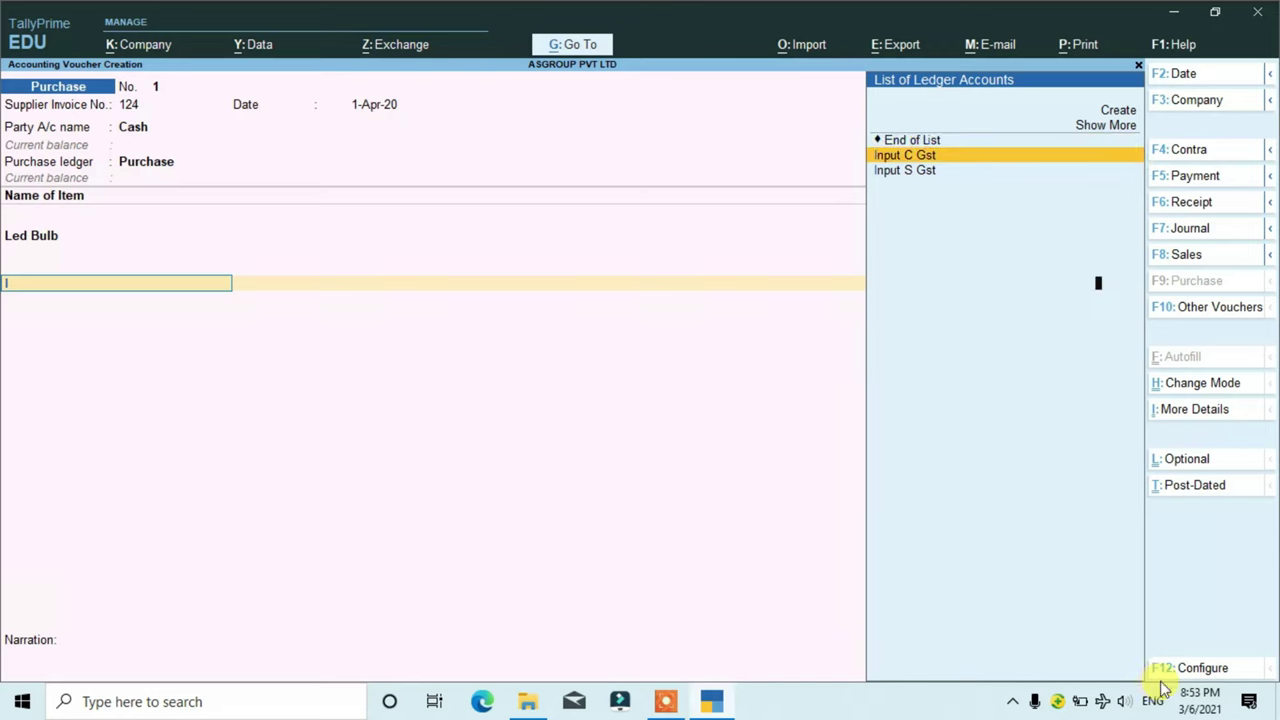
{"action": "key", "text": "Return"}
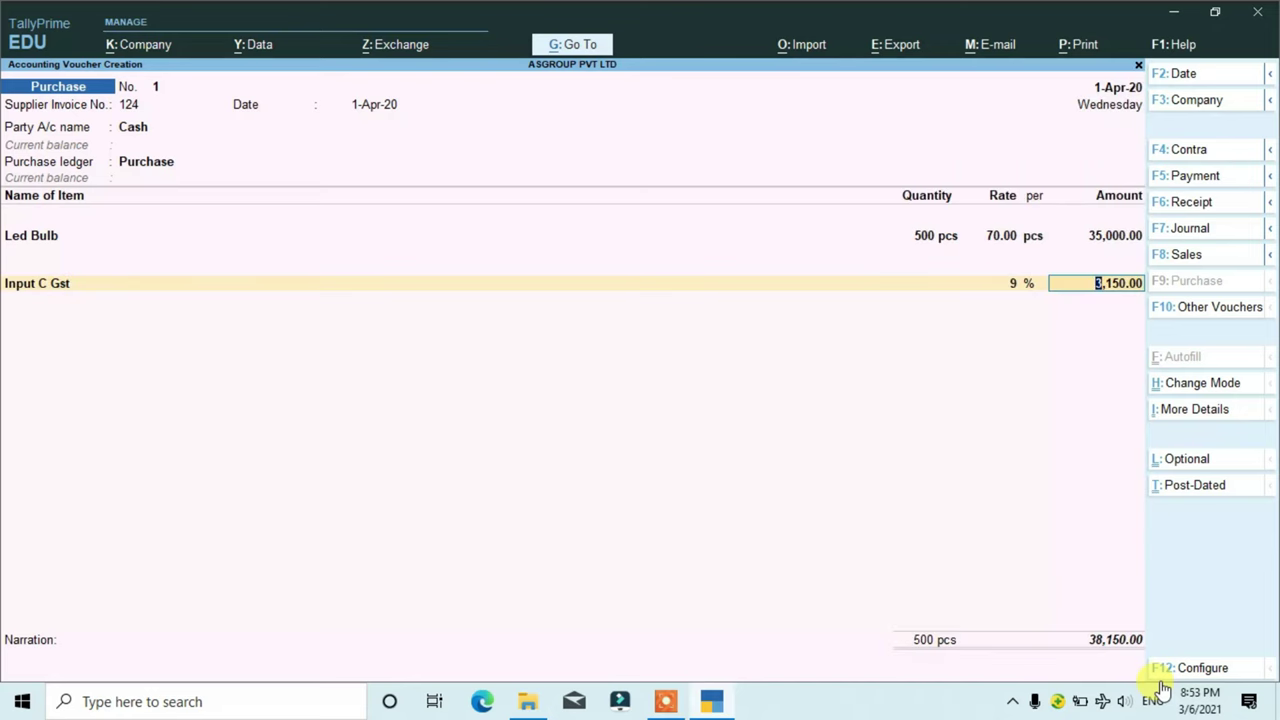
{"action": "key", "text": "Return"}
{"action": "type", "text": "I"}
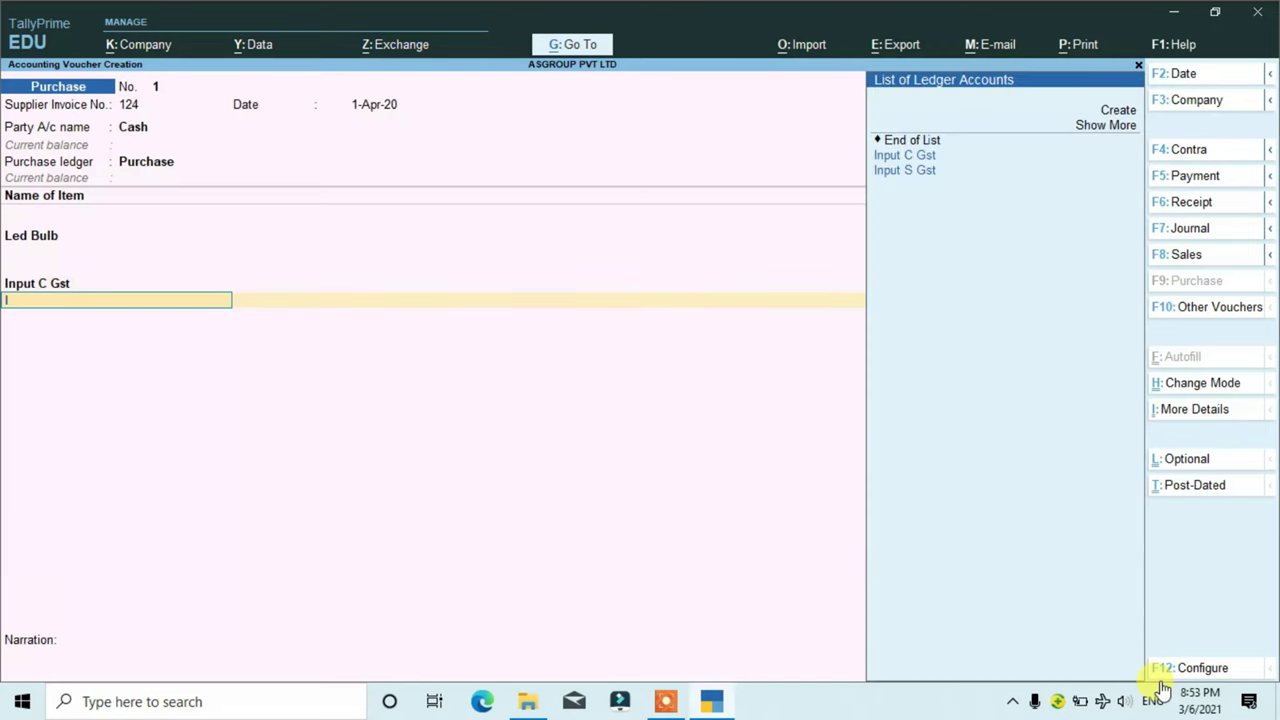
{"action": "key", "text": "Down"}
{"action": "key", "text": "Return"}
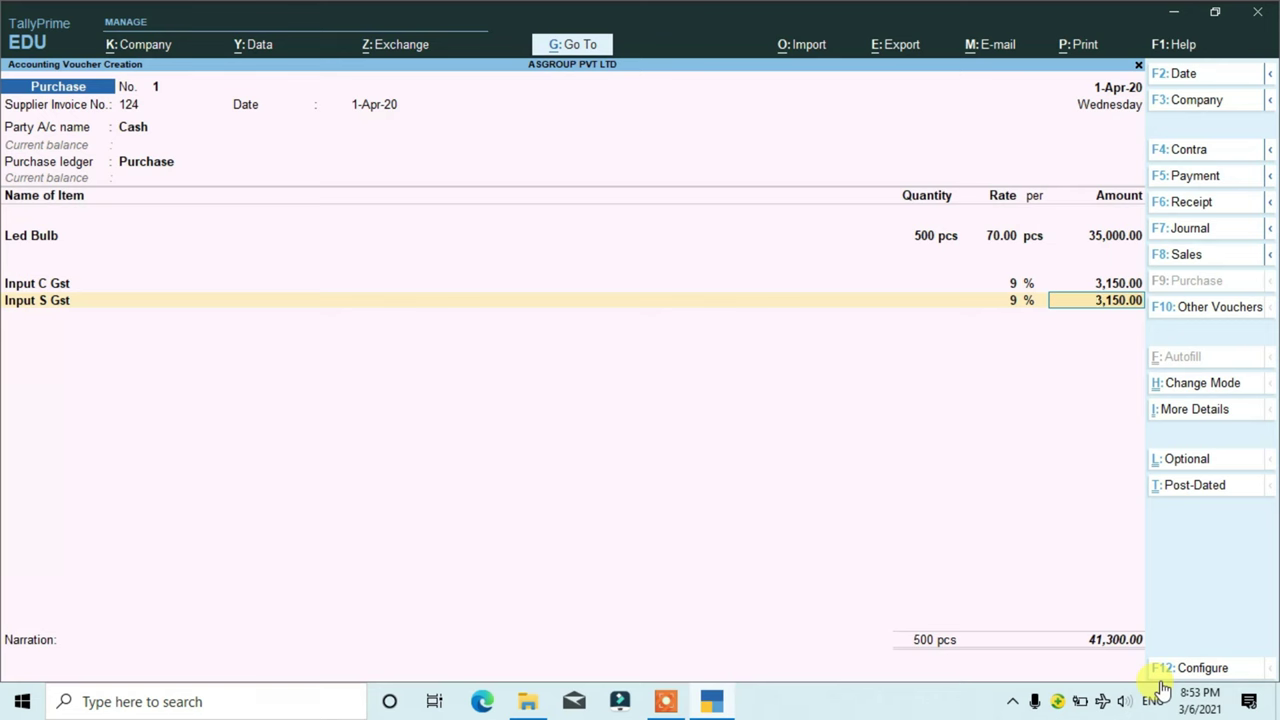
- Save the purchase voucher and start a new sales voucher
{"action": "key", "text": "ctrl"}
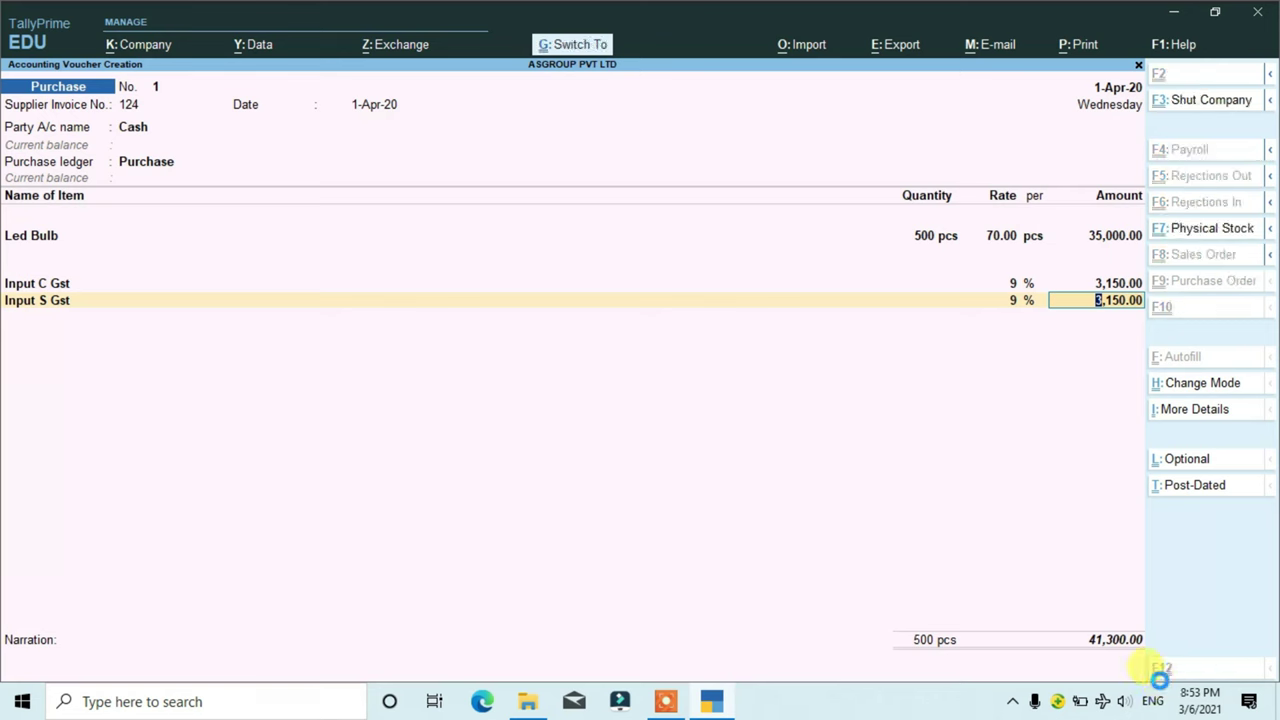
{"action": "key", "text": "ctrl+a"}
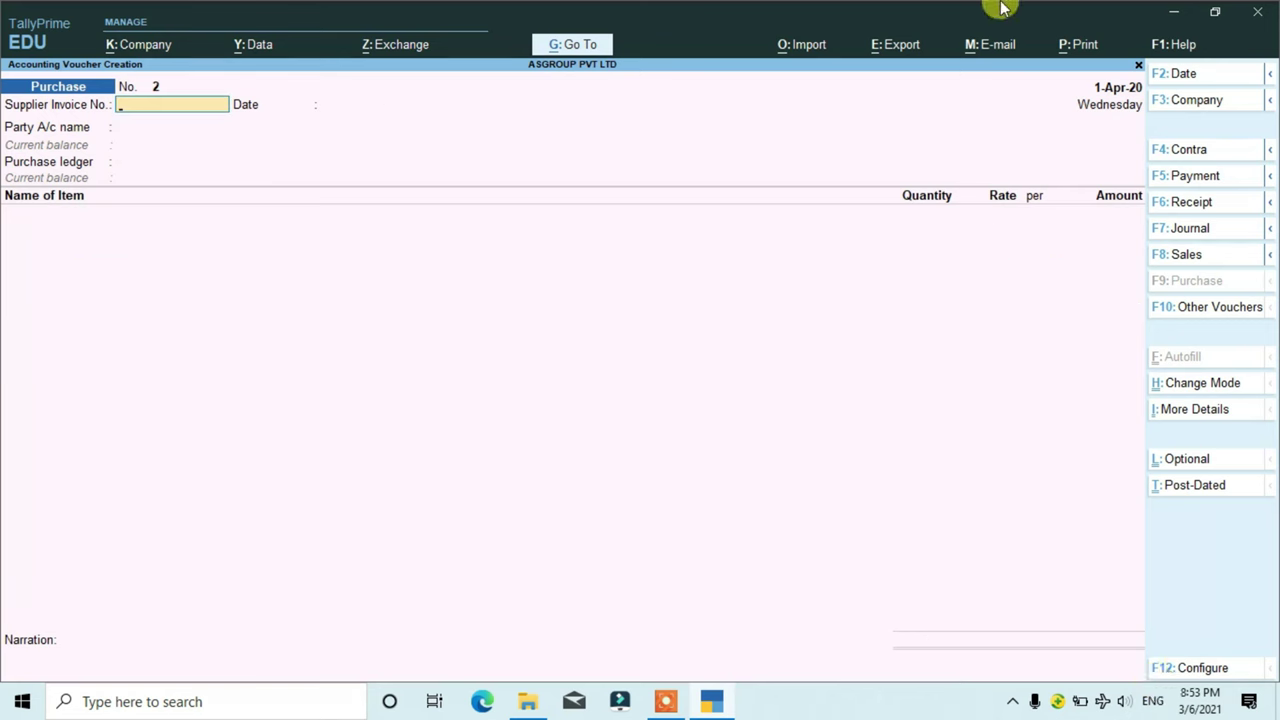
{"action": "left_click", "coordinate": [1193, 257]}
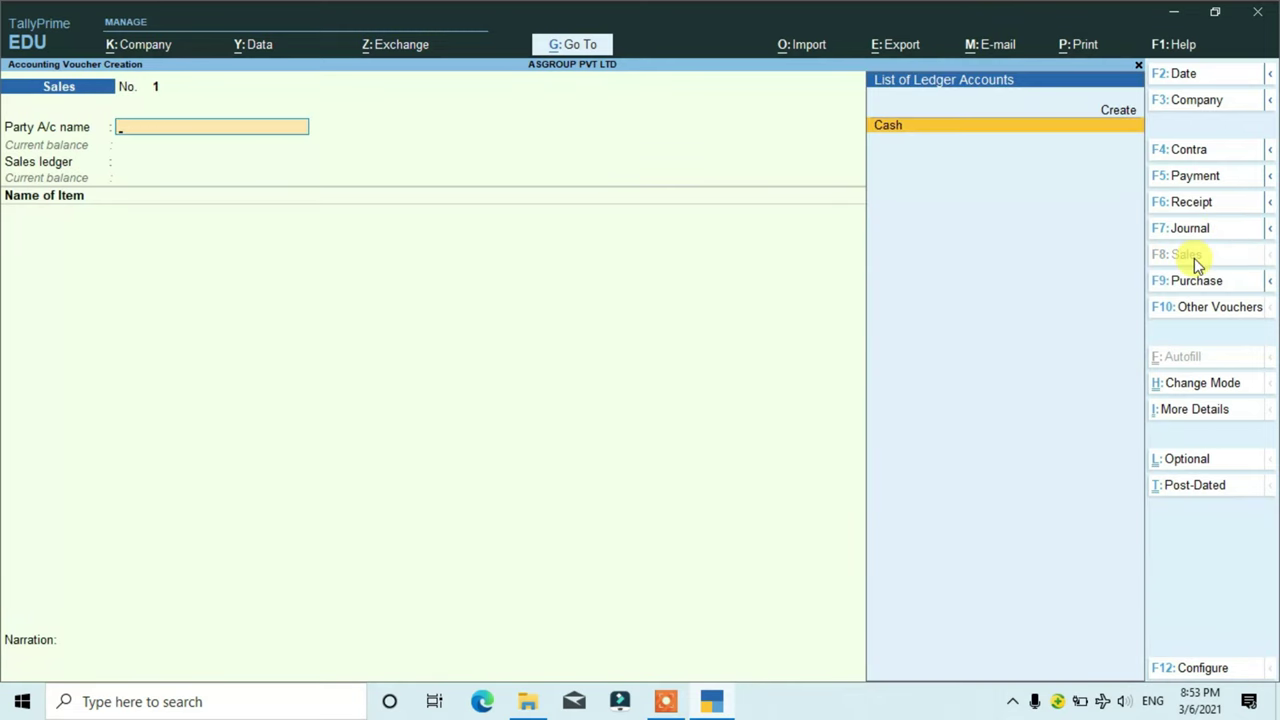
- Select Cash as the party account of the sales voucher and leave all dispatch details blank
{"action": "key", "text": "Return"}
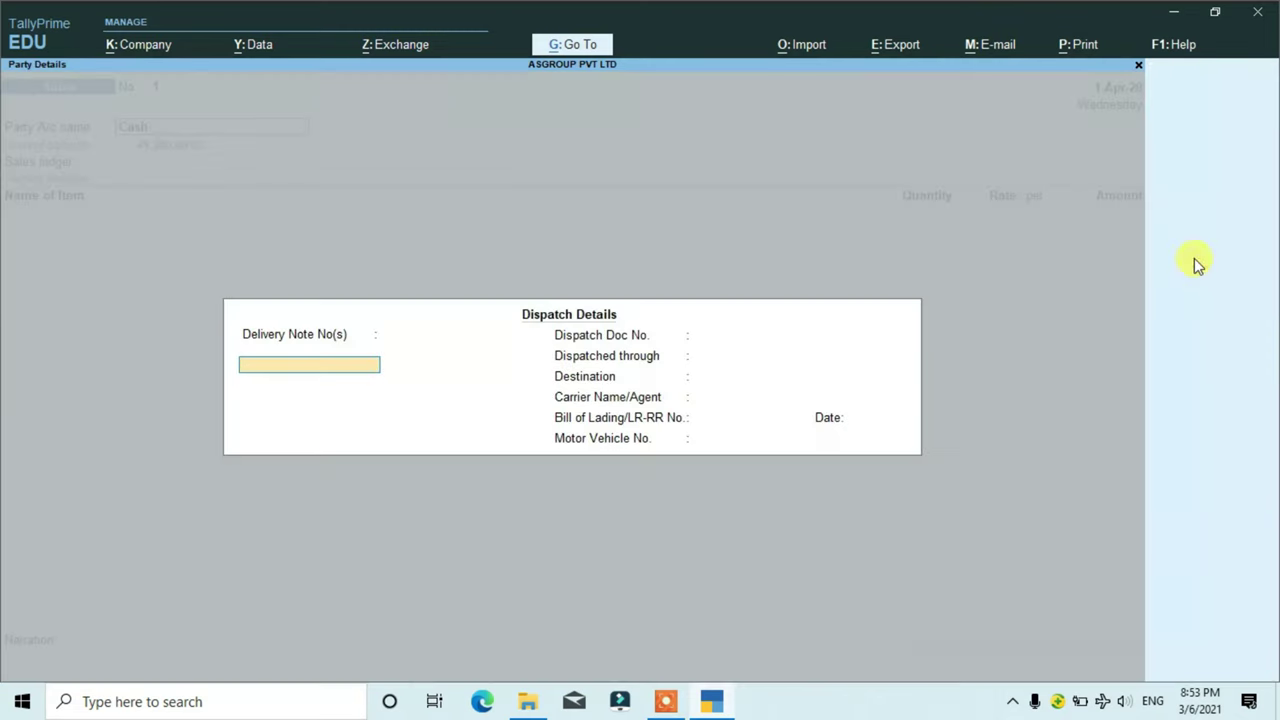
{"action": "key", "text": "Return"}
{"action": "key", "text": "Return"}
{"action": "key", "text": "Return"}
{"action": "key", "text": "Return"}
{"action": "key", "text": "Return"}
{"action": "key", "text": "Return"}
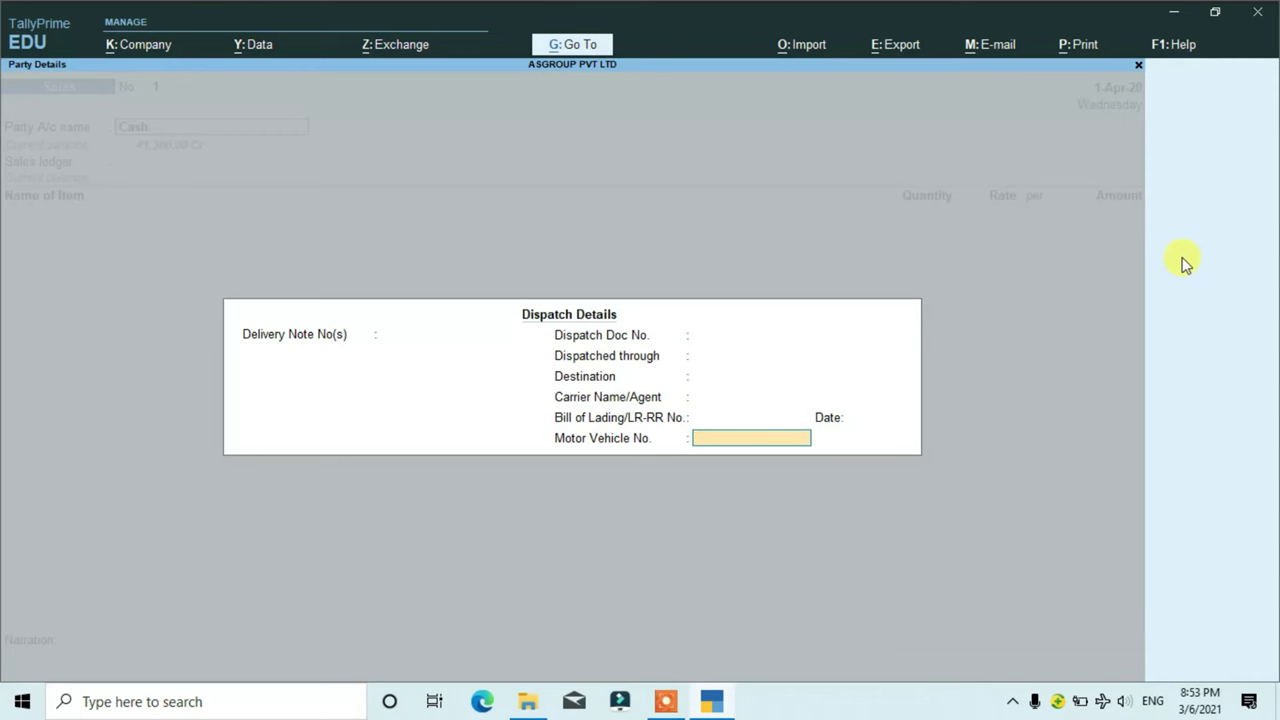
{"action": "key", "text": "Return"}
- Keep Cash as the buyer and mailing name, leaving the address blank and the state as Uttar Pradesh
{"action": "key", "text": "Return"}
{"action": "key", "text": "Return"}
{"action": "key", "text": "Return"}
{"action": "key", "text": "Return"}
{"action": "key", "text": "Return"}
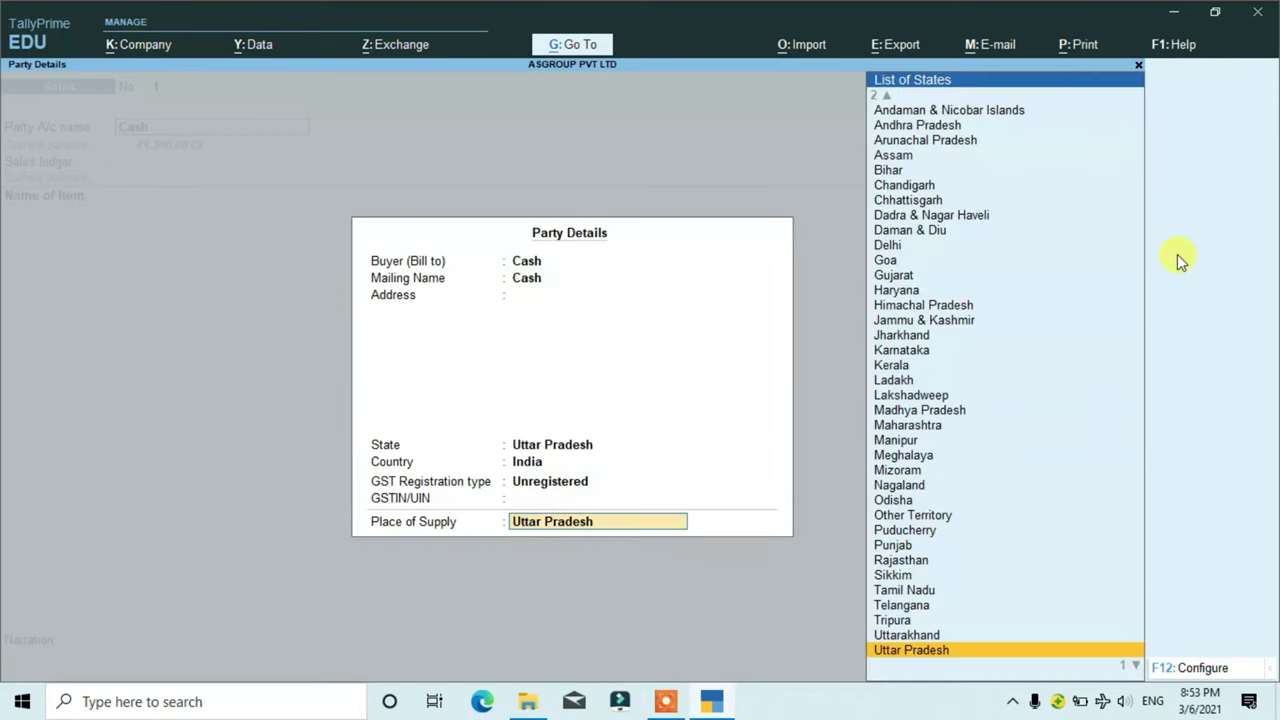
- Set the buyer's GST registration type to Regular, accept Uttar Pradesh as place of supply and select the Sales ledger
{"action": "key", "text": "BackSpace"}
{"action": "key", "text": "Up"}
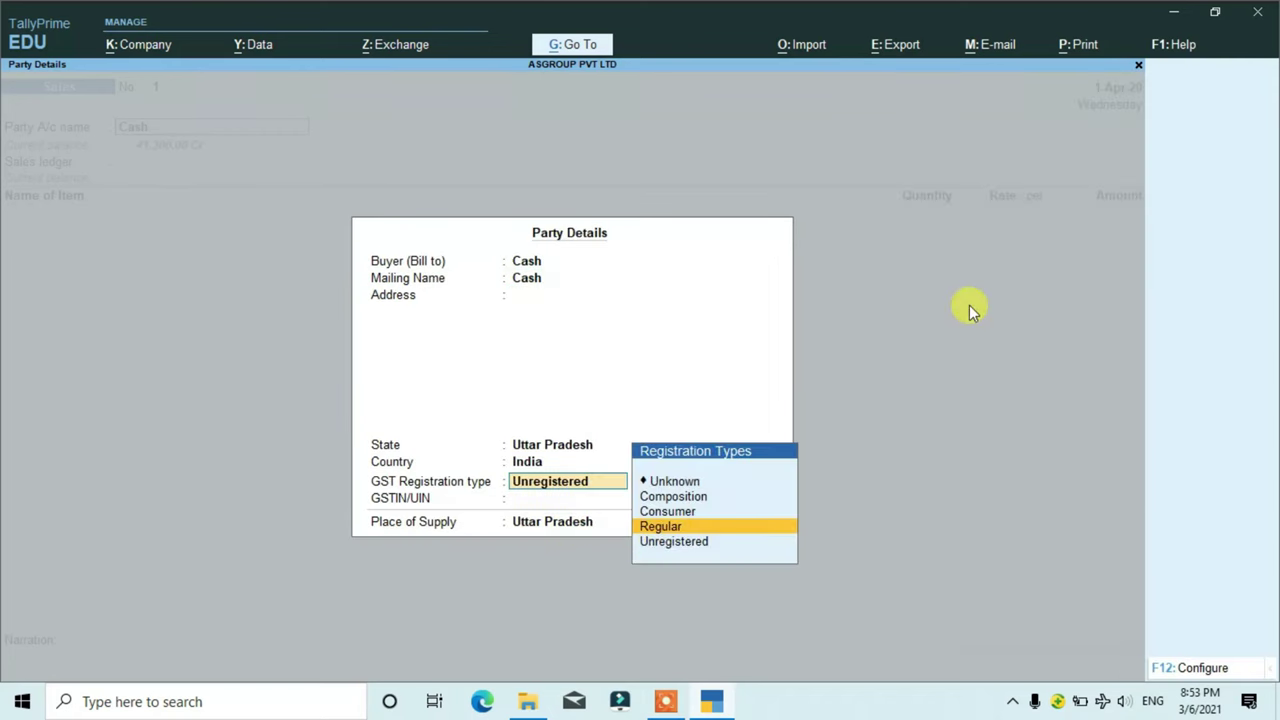
{"action": "key", "text": "Return"}
{"action": "key", "text": "Return"}
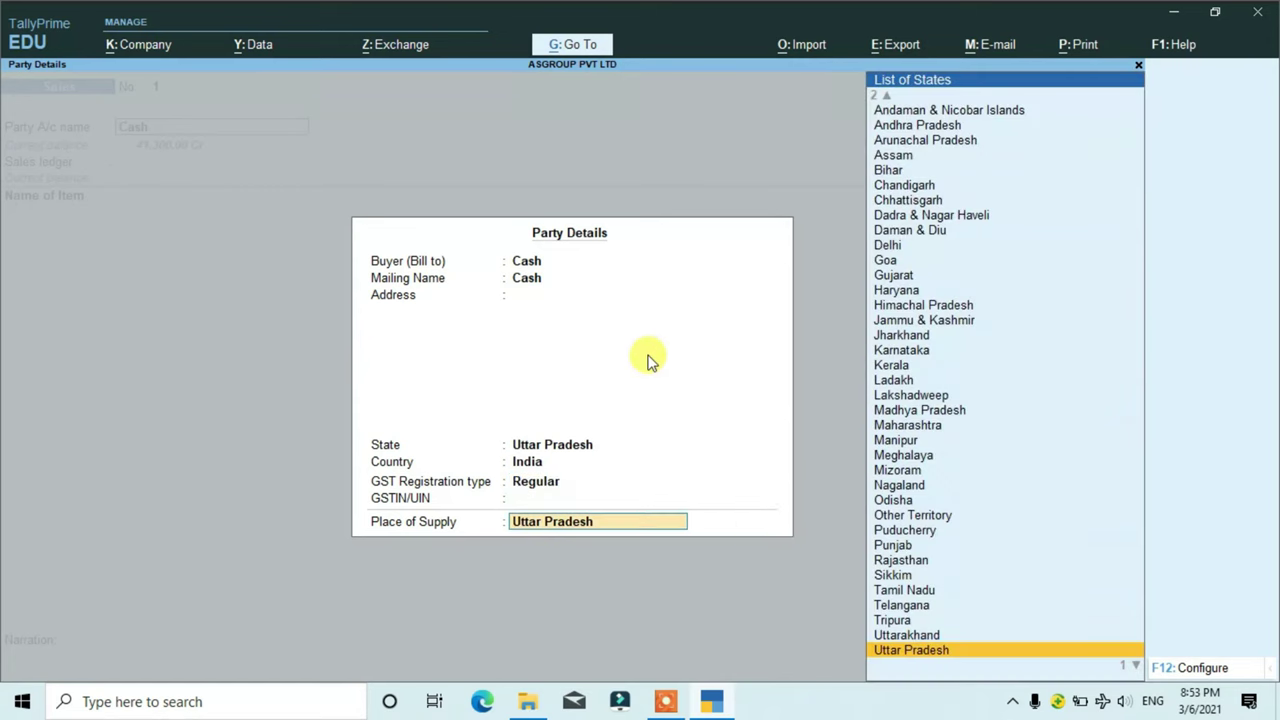
{"action": "key", "text": "Return"}
{"action": "key", "text": "Return"}
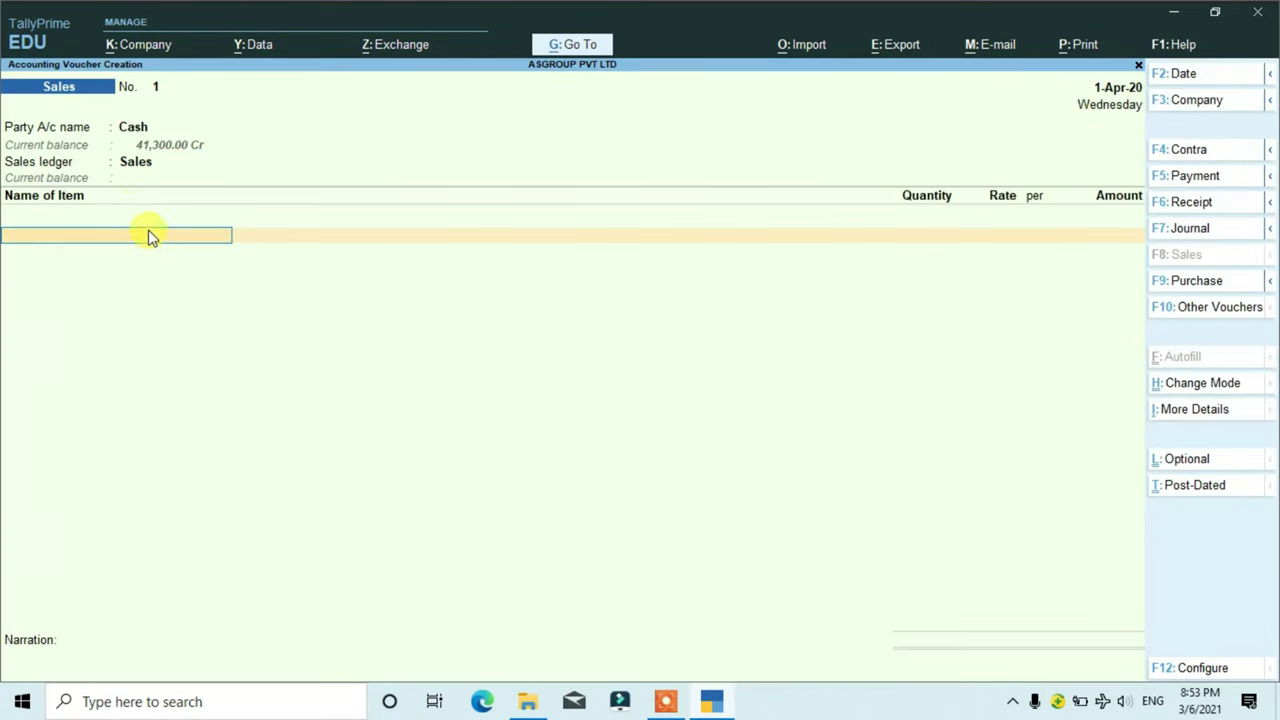
- Add the stock item Led Bulb to the sales voucher with a quantity of 450 pcs at a rate of 90 per pcs
{"action": "type", "text": "L"}
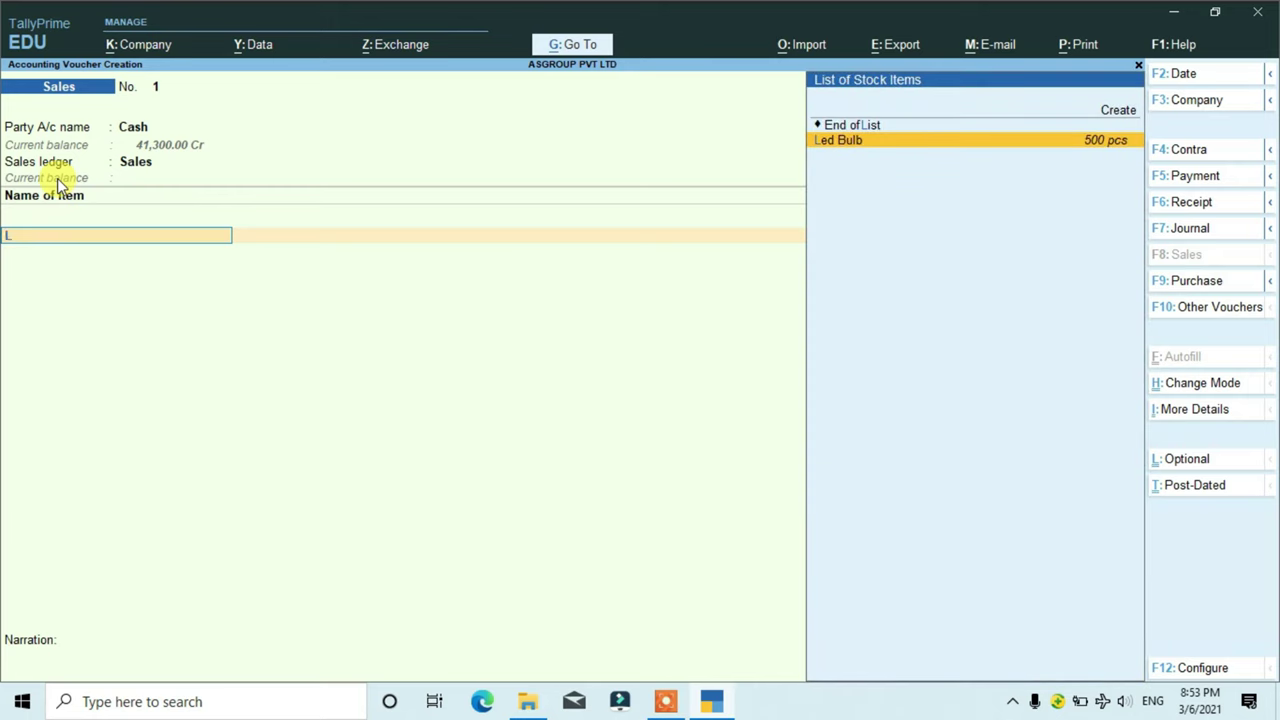
{"action": "key", "text": "Return"}
{"action": "type", "text": "450"}
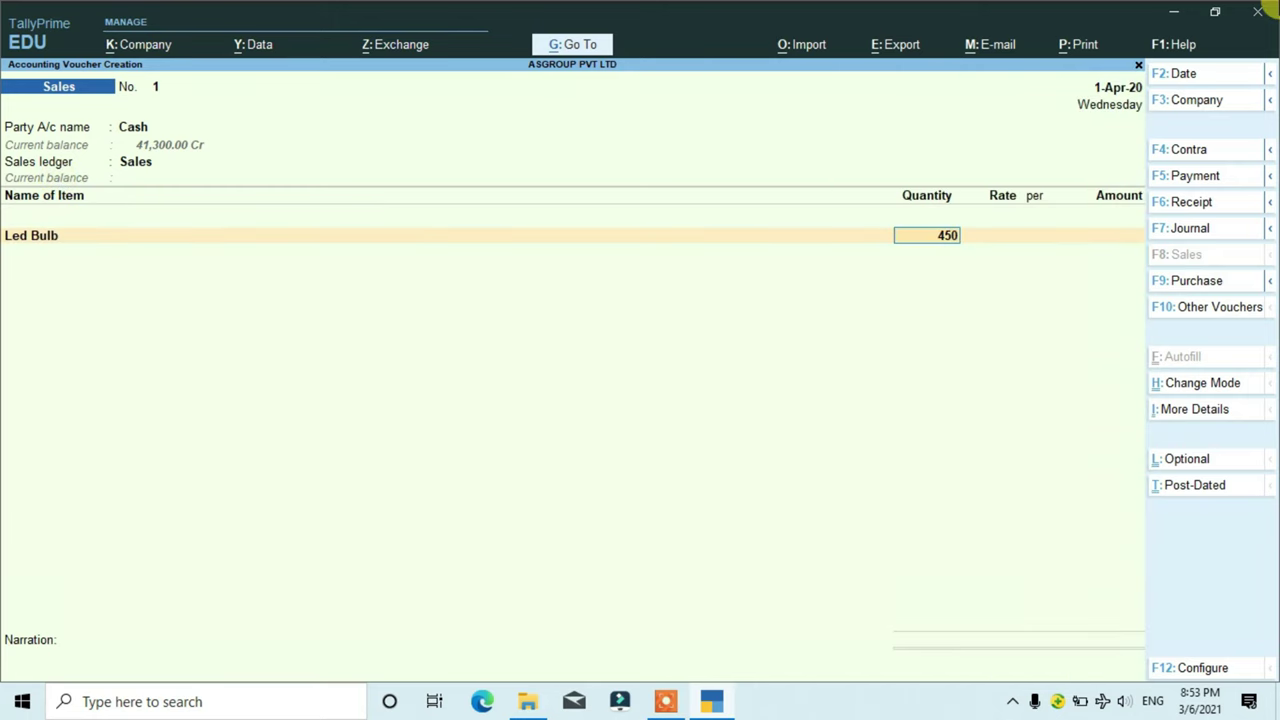
{"action": "key", "text": "Return"}
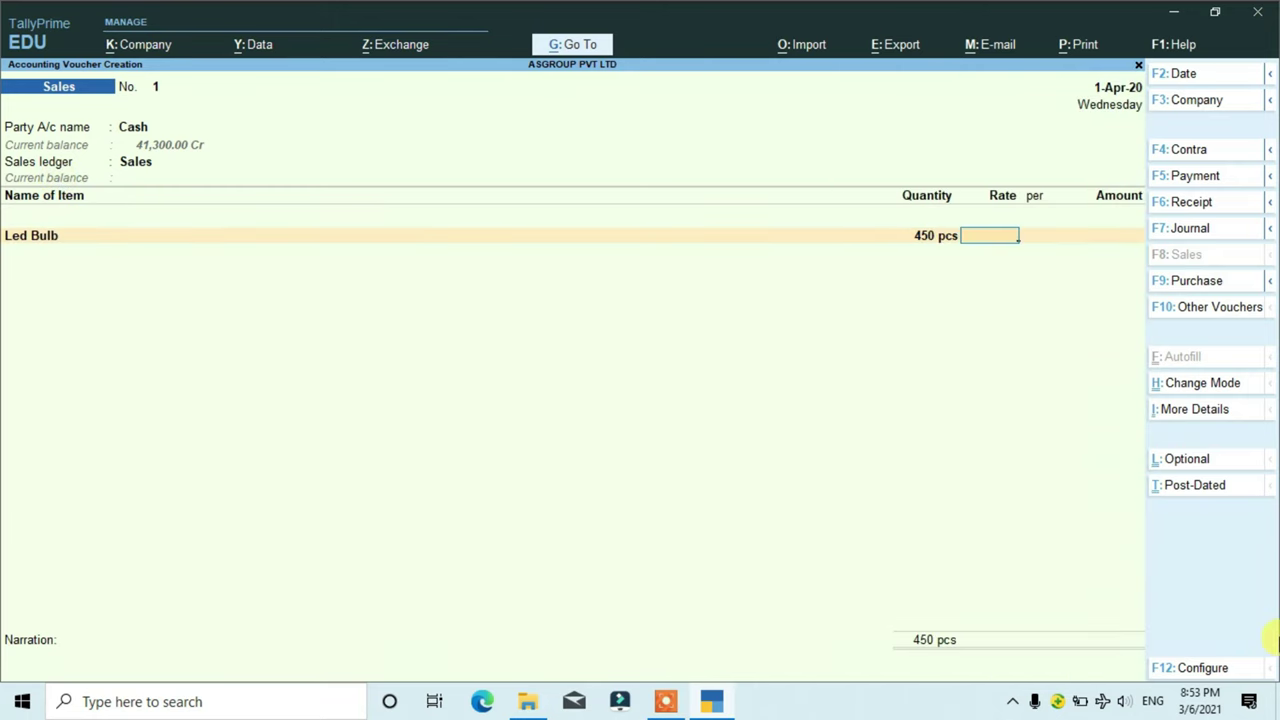
{"action": "type", "text": "90"}
{"action": "key", "text": "Return"}
{"action": "key", "text": "Return"}
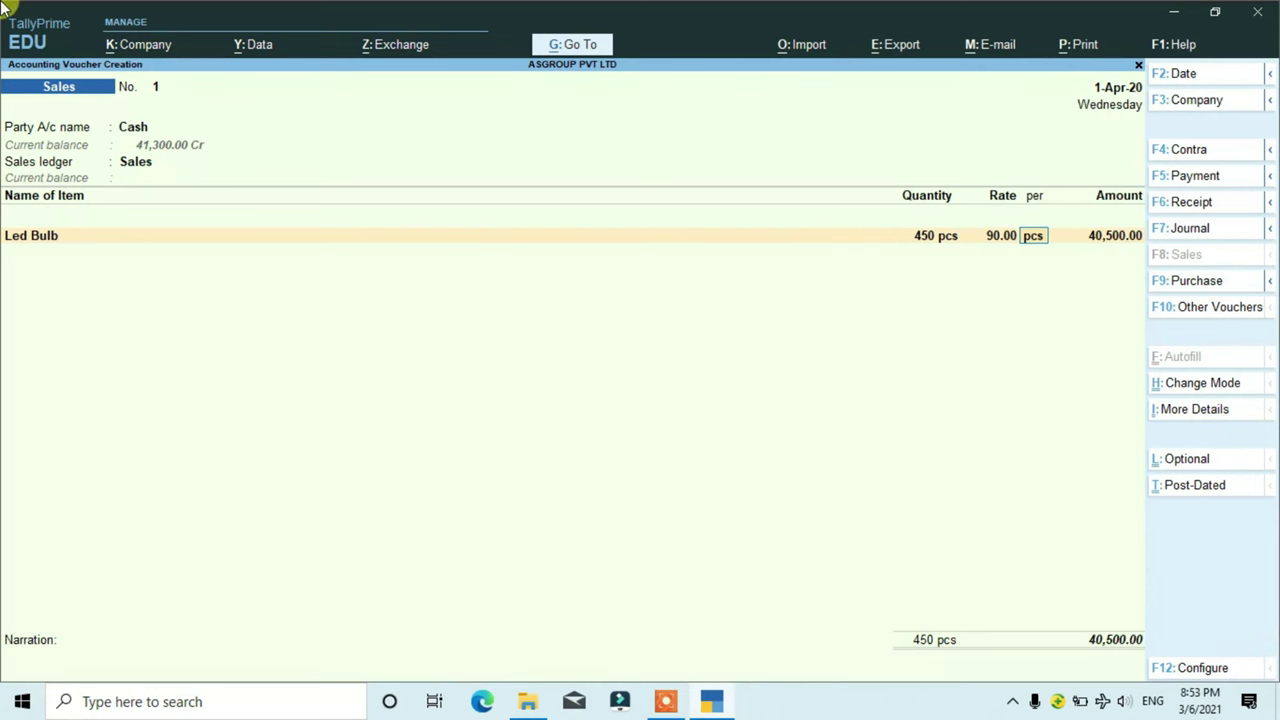
{"action": "key", "text": "Return"}
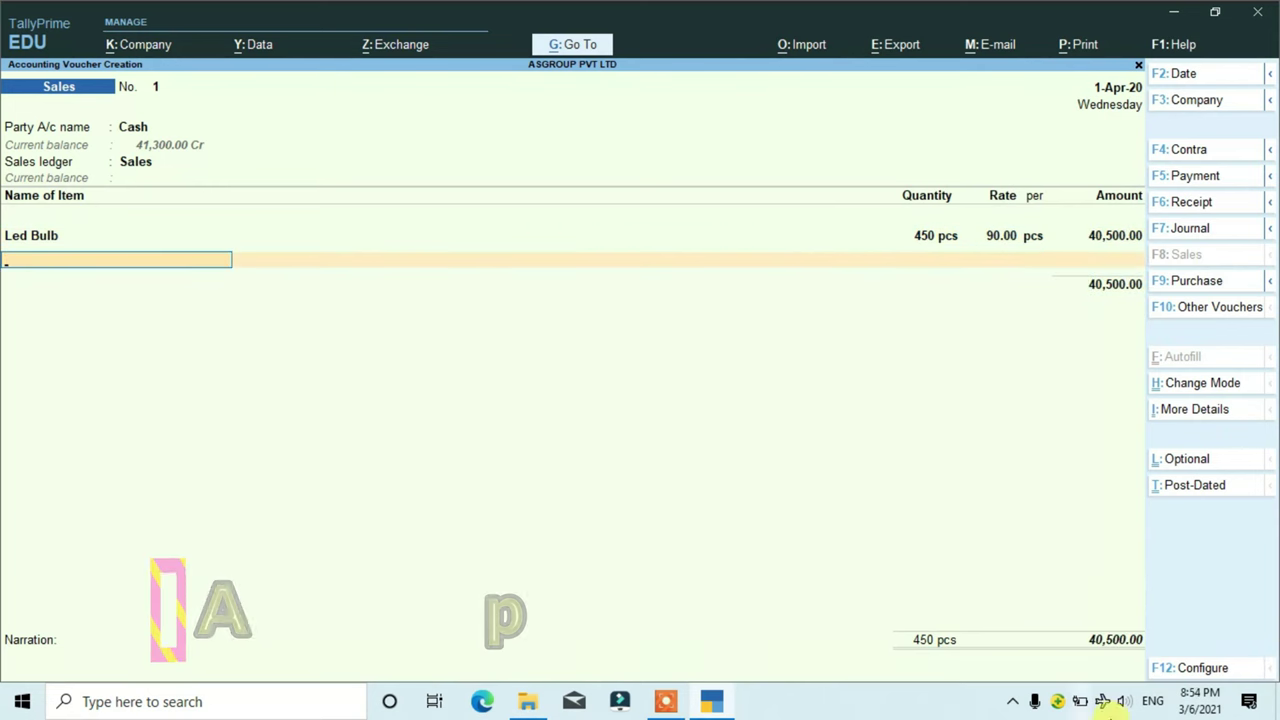
- End the item list and add the S GST and C Gst tax ledgers at their 9% rates
{"action": "key", "text": "Return"}
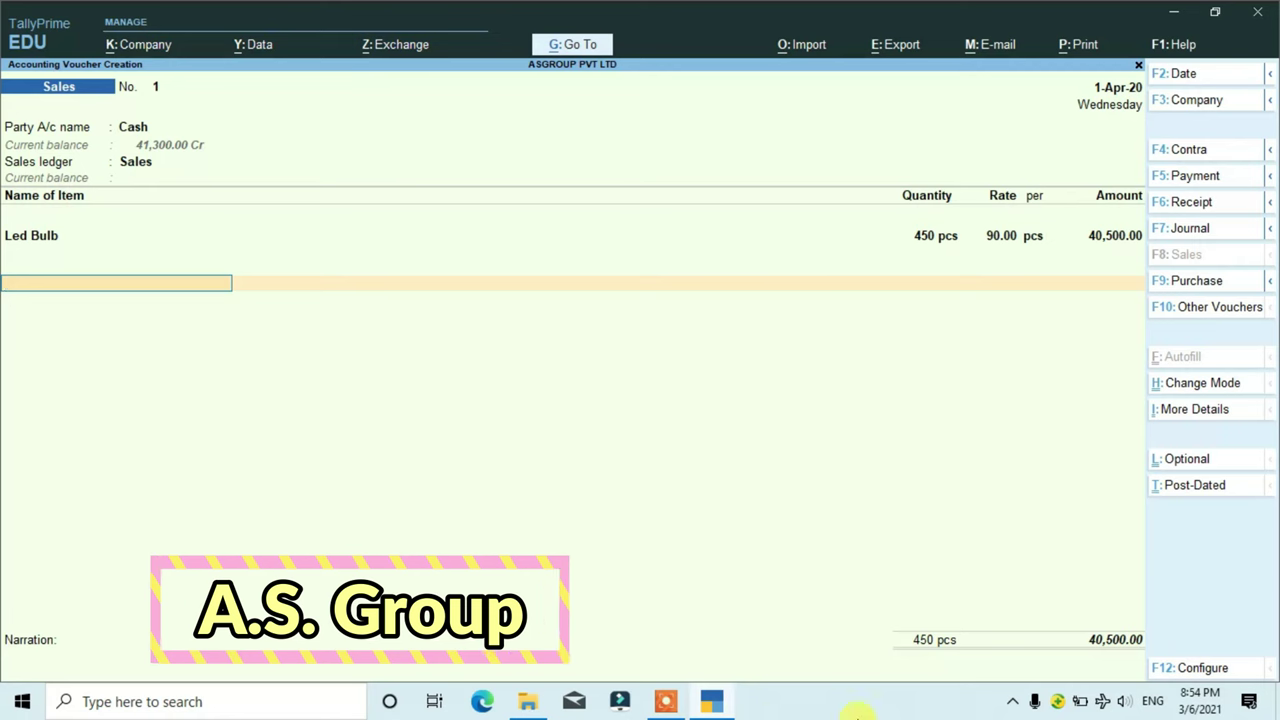
{"action": "type", "text": "S"}
{"action": "key", "text": "Down"}
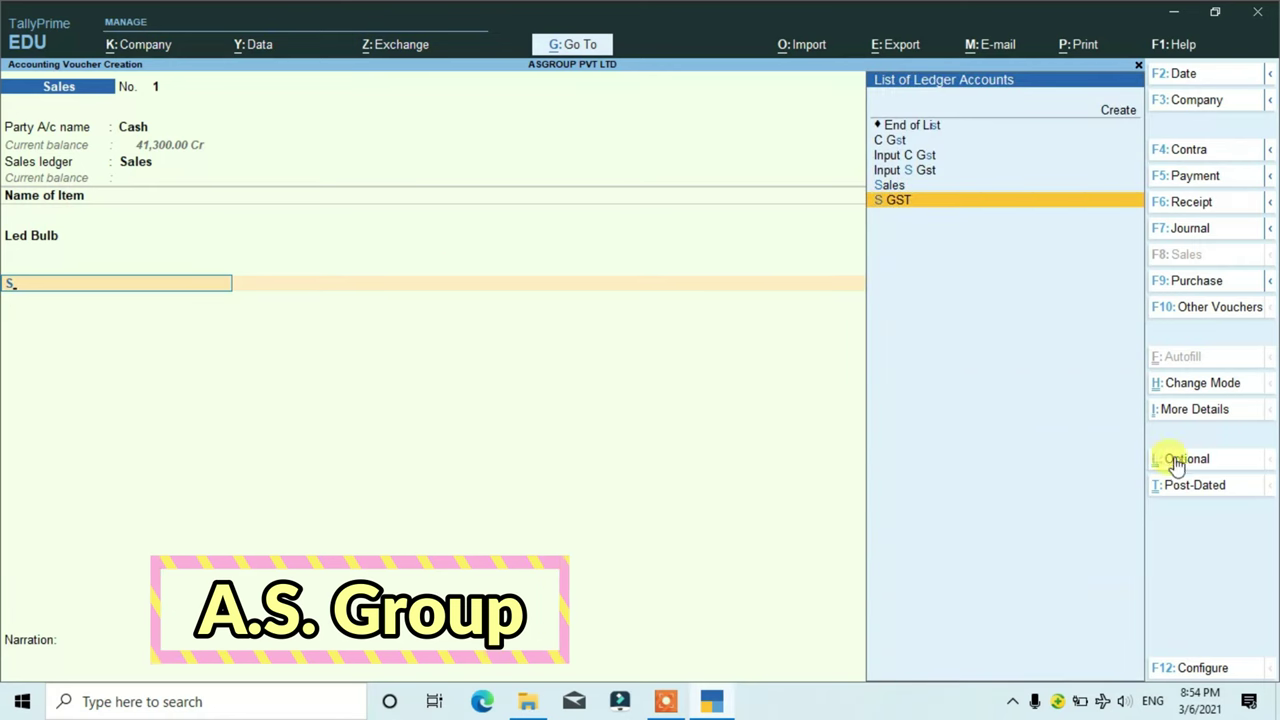
{"action": "key", "text": "Return"}
{"action": "key", "text": "Return"}
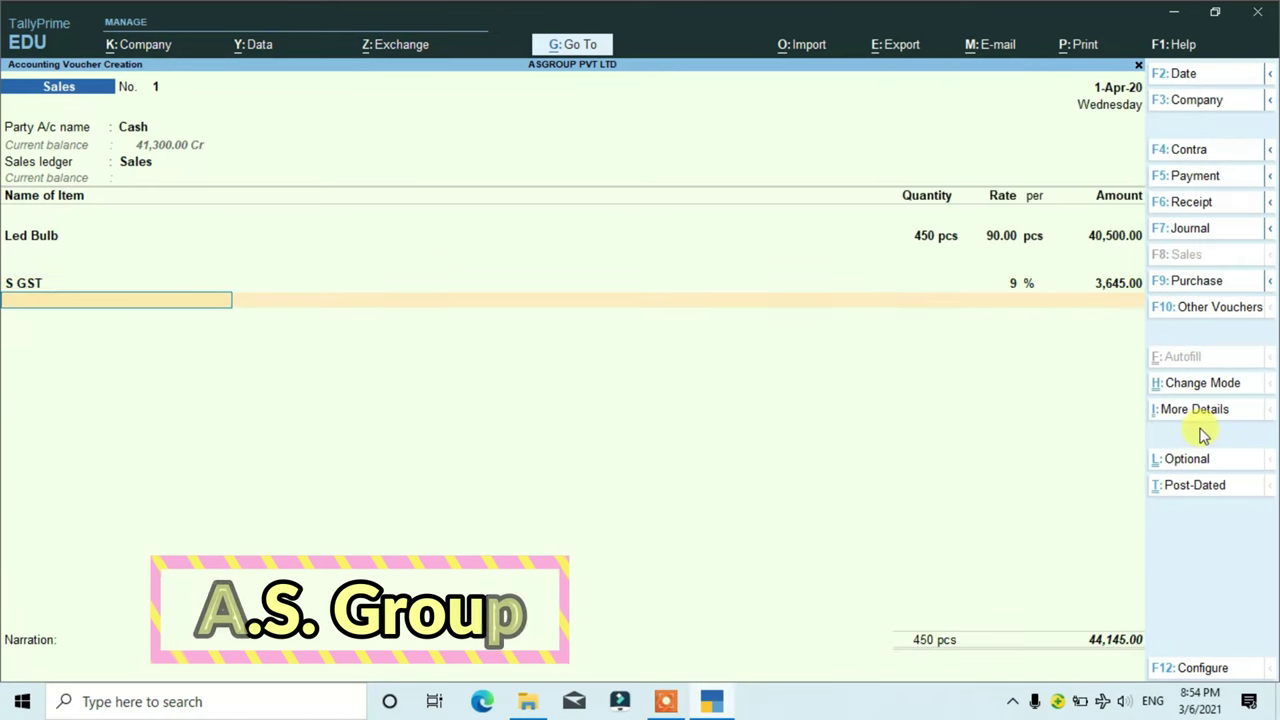
{"action": "type", "text": "C"}
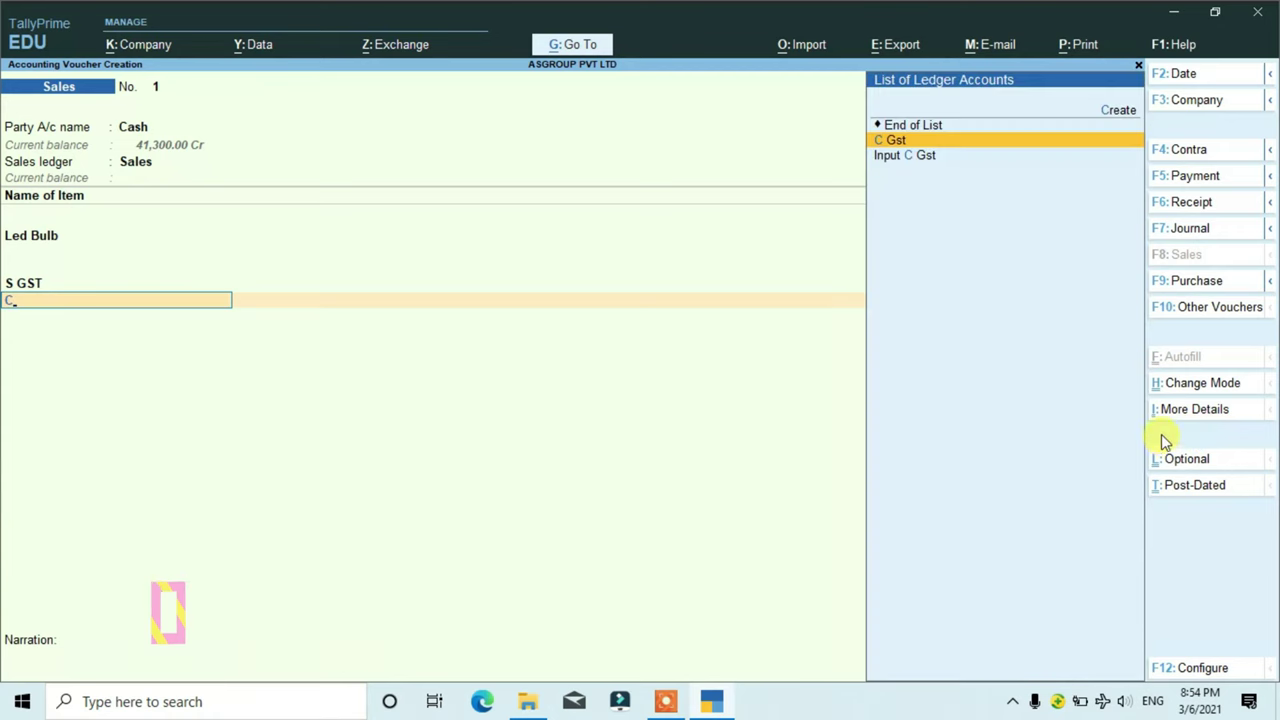
{"action": "key", "text": "Return"}
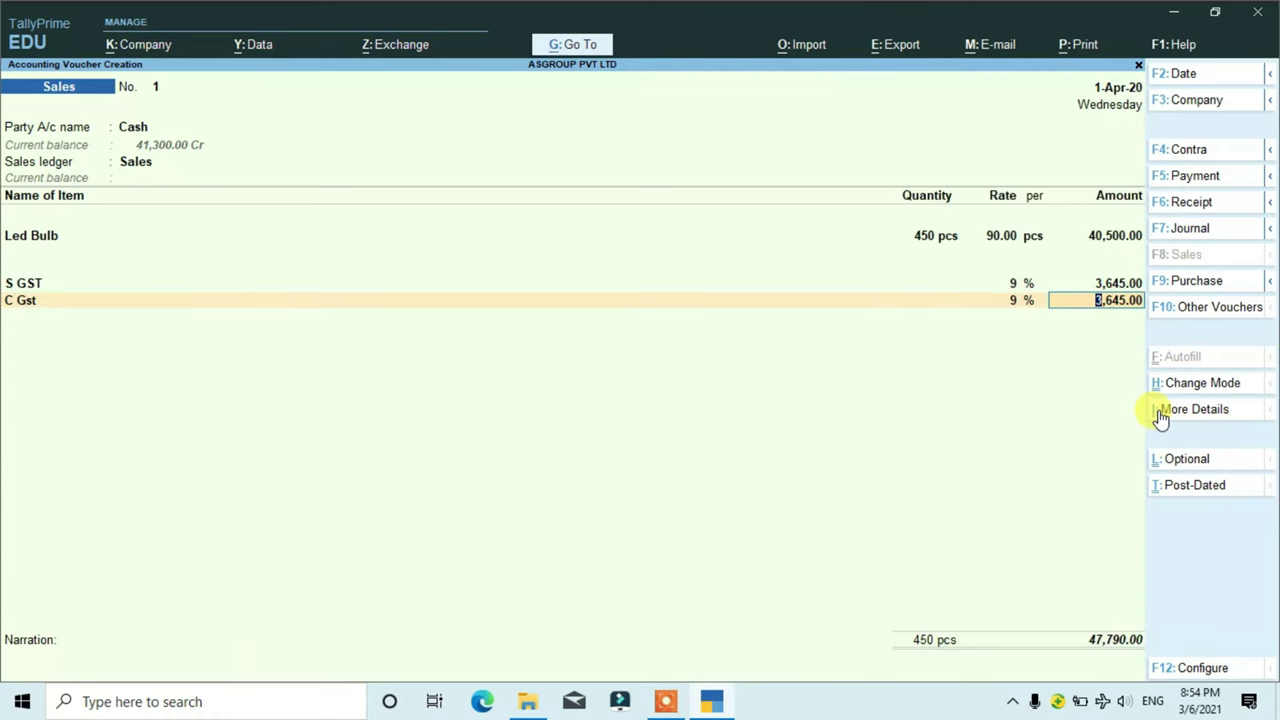
- Save the sales voucher and return to the Gateway of Tally
{"action": "key", "text": "ctrl+a"}
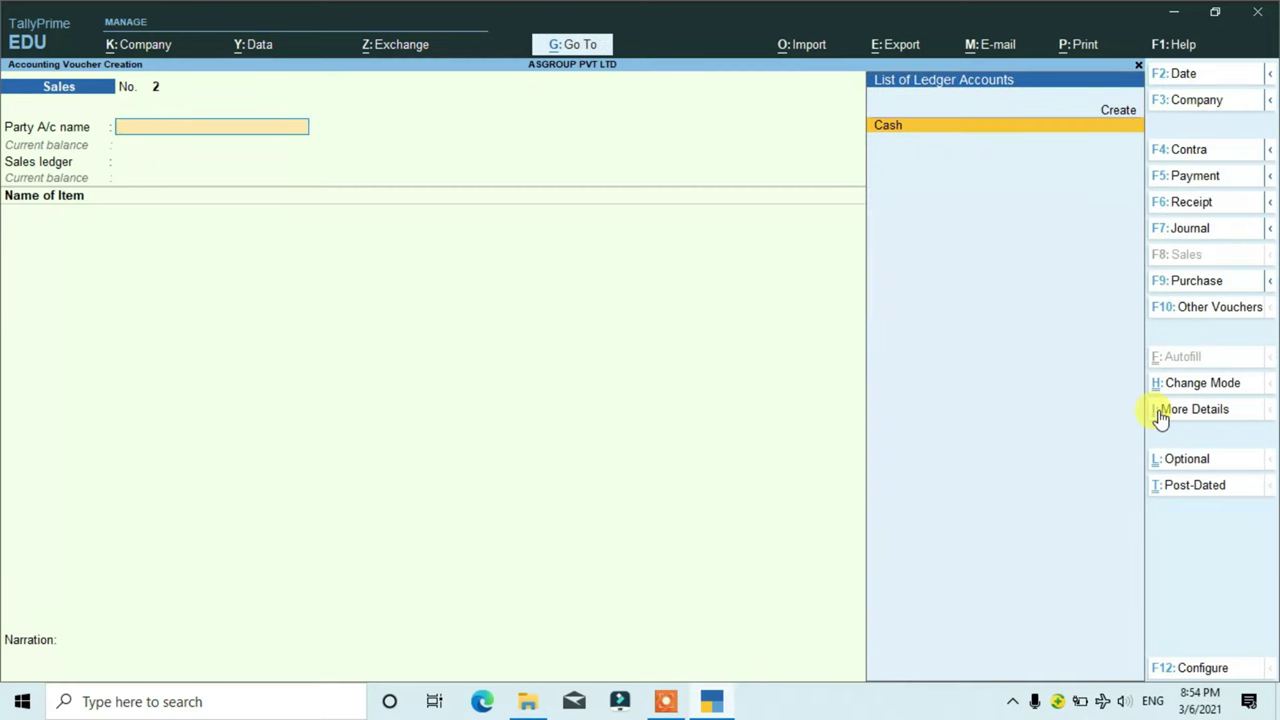
{"action": "key", "text": "Escape"}
{"action": "key", "text": "Return"}
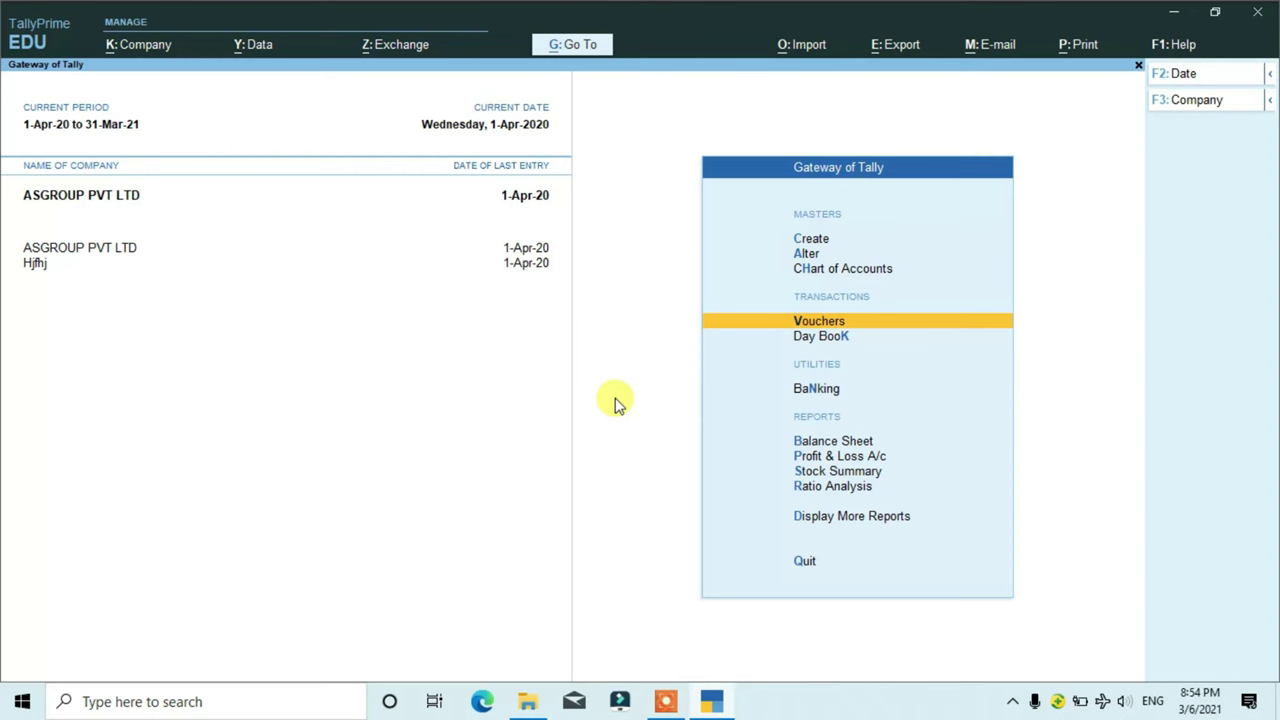
- Open the company's GST Details for alteration through the list of masters
{"action": "key", "text": "alt"}
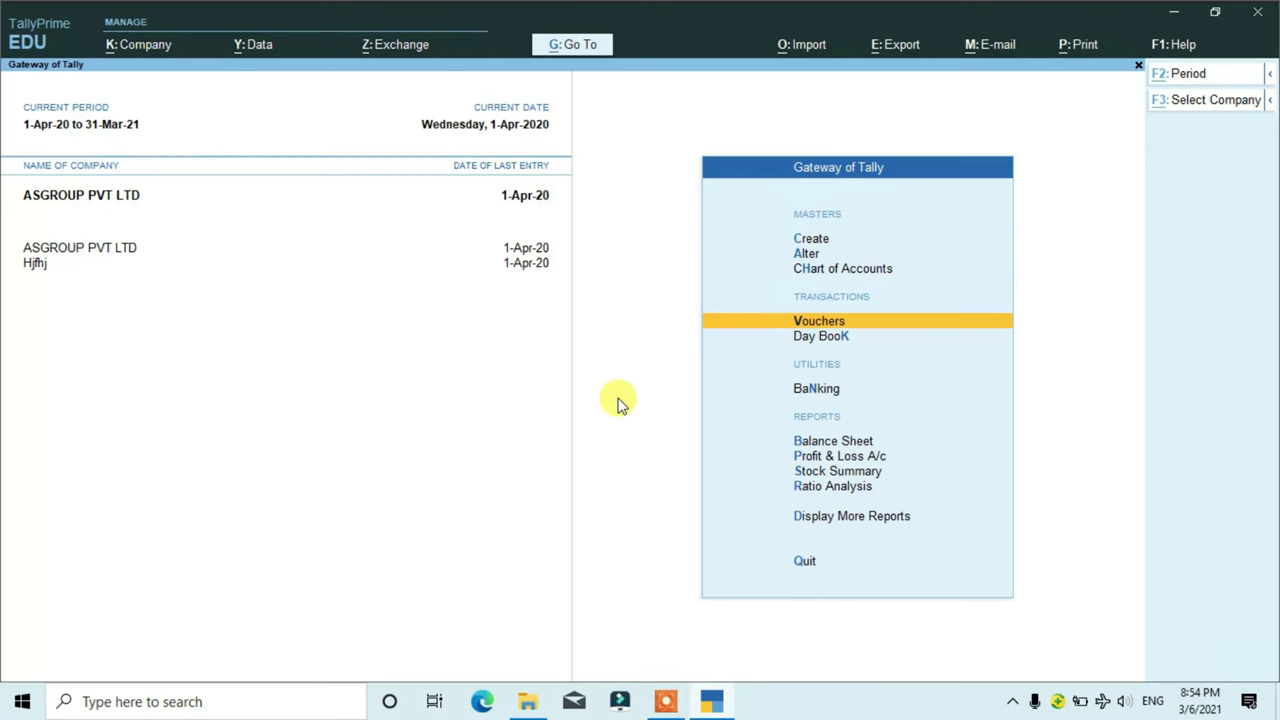
{"action": "key", "text": "alt+g"}
{"action": "key", "text": "Up"}
{"action": "key", "text": "Up"}
{"action": "key", "text": "Up"}
{"action": "key", "text": "Up"}
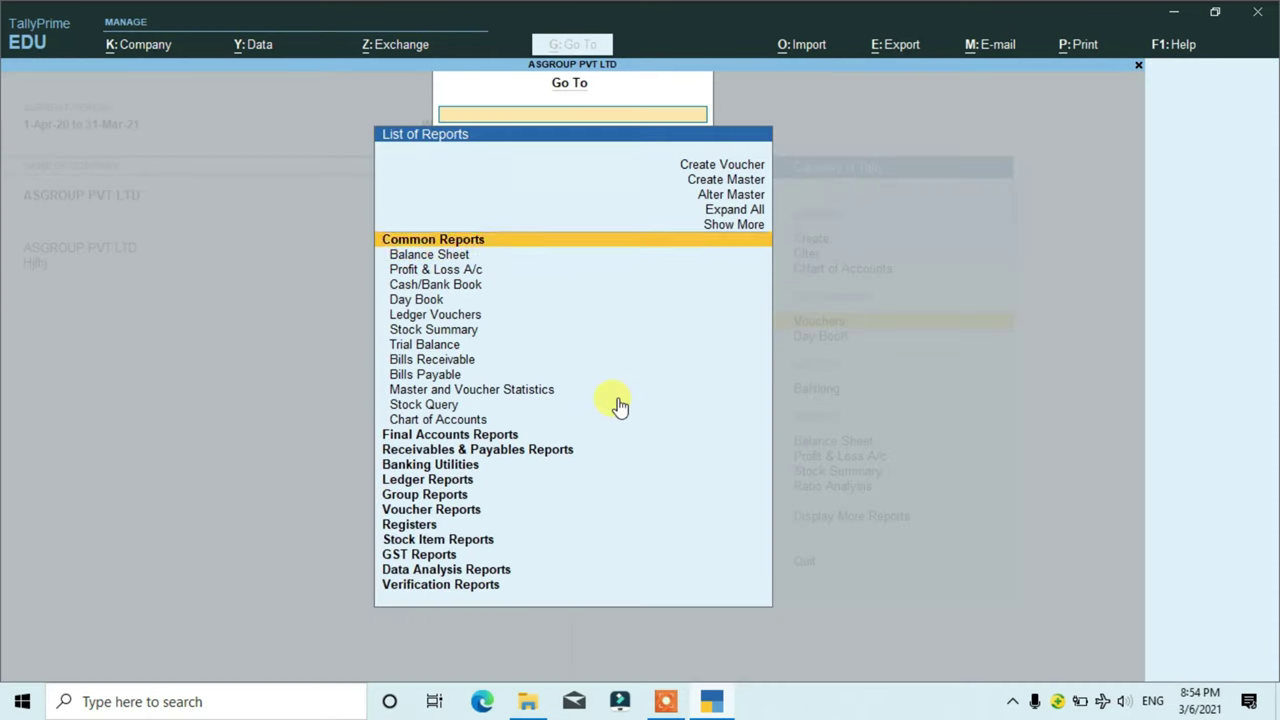
{"action": "key", "text": "Return"}
{"action": "key", "text": "Down"}
{"action": "key", "text": "Down"}
{"action": "key", "text": "Down"}
{"action": "key", "text": "Down"}
{"action": "key", "text": "Down"}
{"action": "key", "text": "Down"}
{"action": "key", "text": "Down"}
{"action": "key", "text": "Down"}
{"action": "key", "text": "Down"}
{"action": "key", "text": "Down"}
{"action": "key", "text": "Down"}
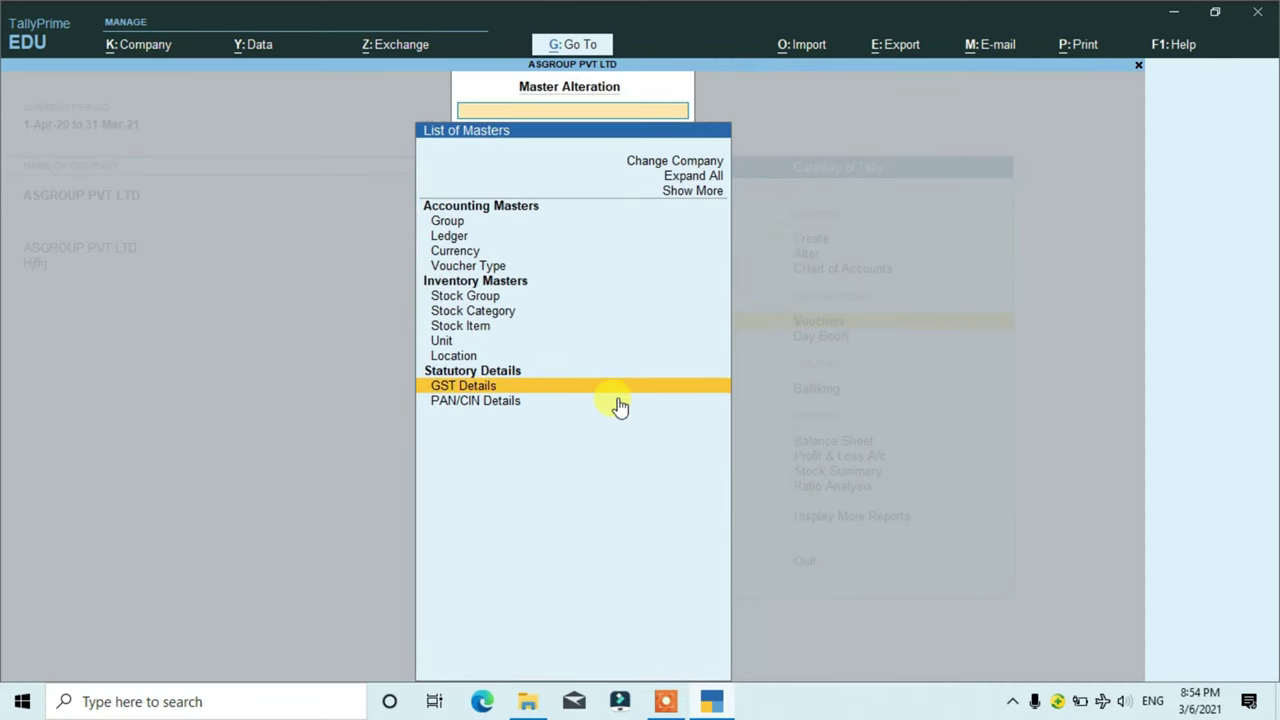
{"action": "key", "text": "Return"}
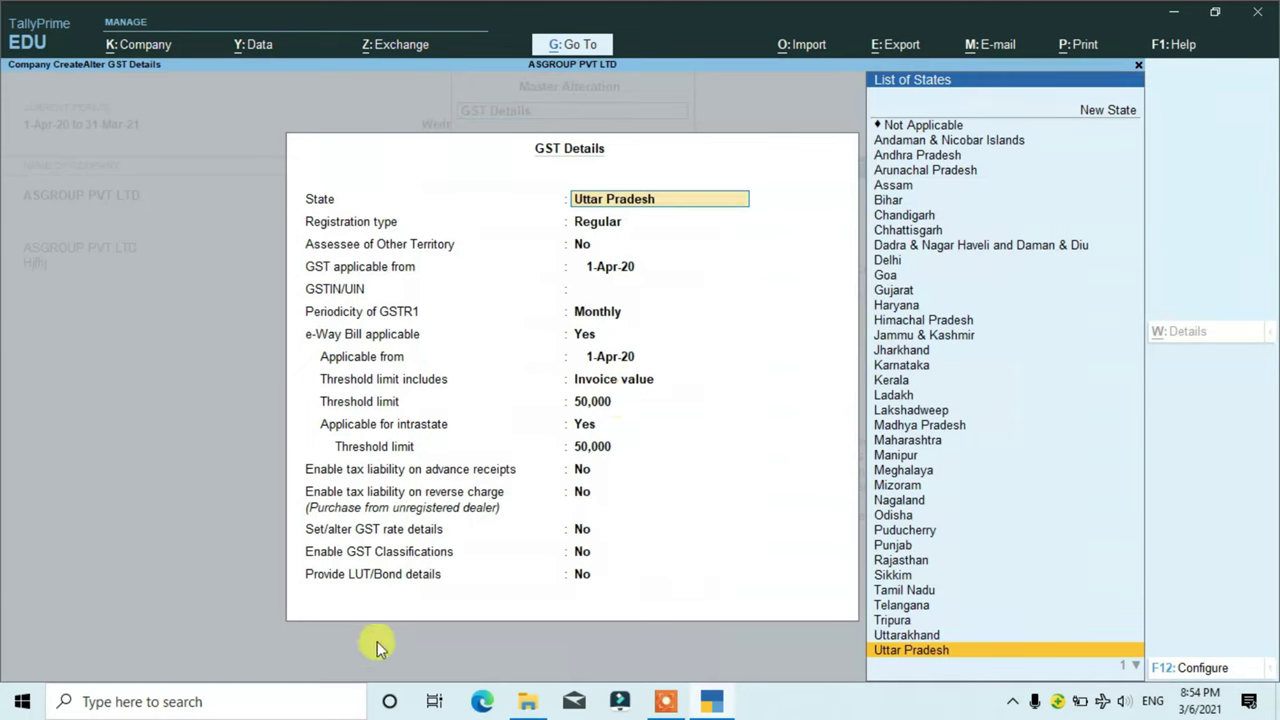
{"action": "key", "text": "ctrl"}
{"action": "key", "text": "ctrl+alt+h"}
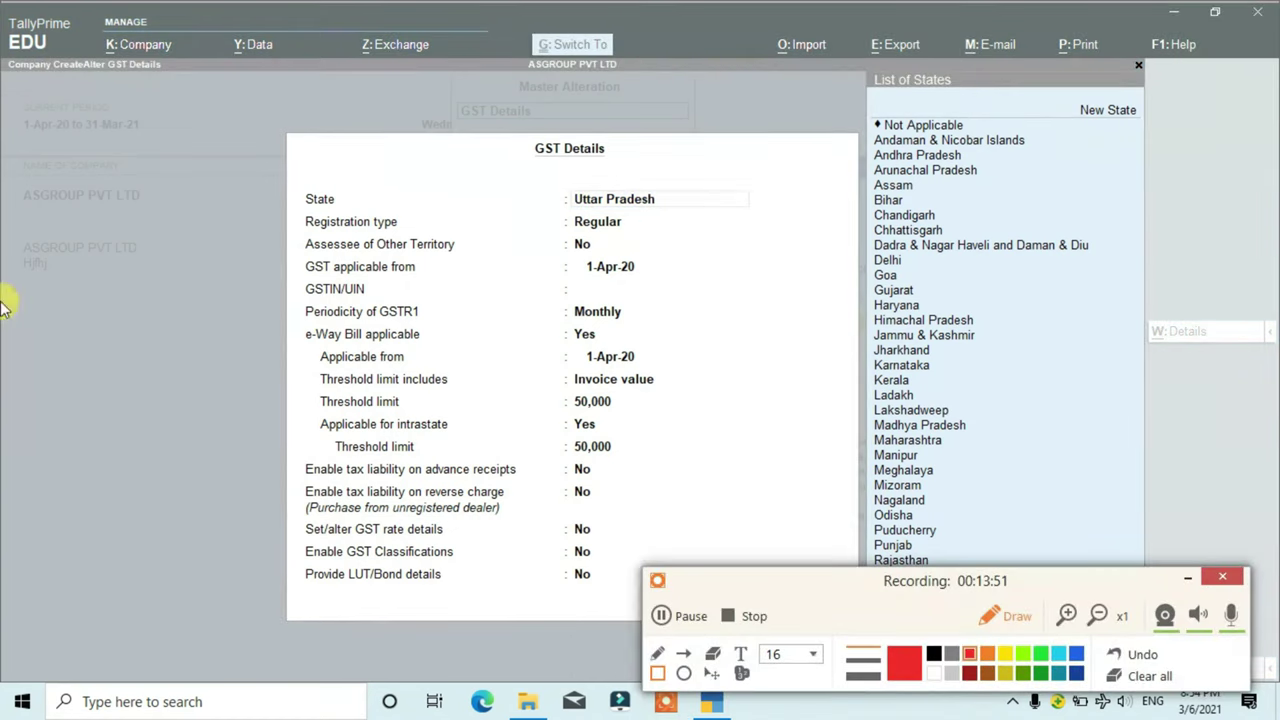
{"action": "mouse_move", "coordinate": [298, 517]}
{"action": "left_mouse_down"}
{"action": "mouse_move", "coordinate": [534, 563]}
{"action": "mouse_move", "coordinate": [620, 562]}
{"action": "mouse_move", "coordinate": [629, 546]}
{"action": "left_mouse_up"}
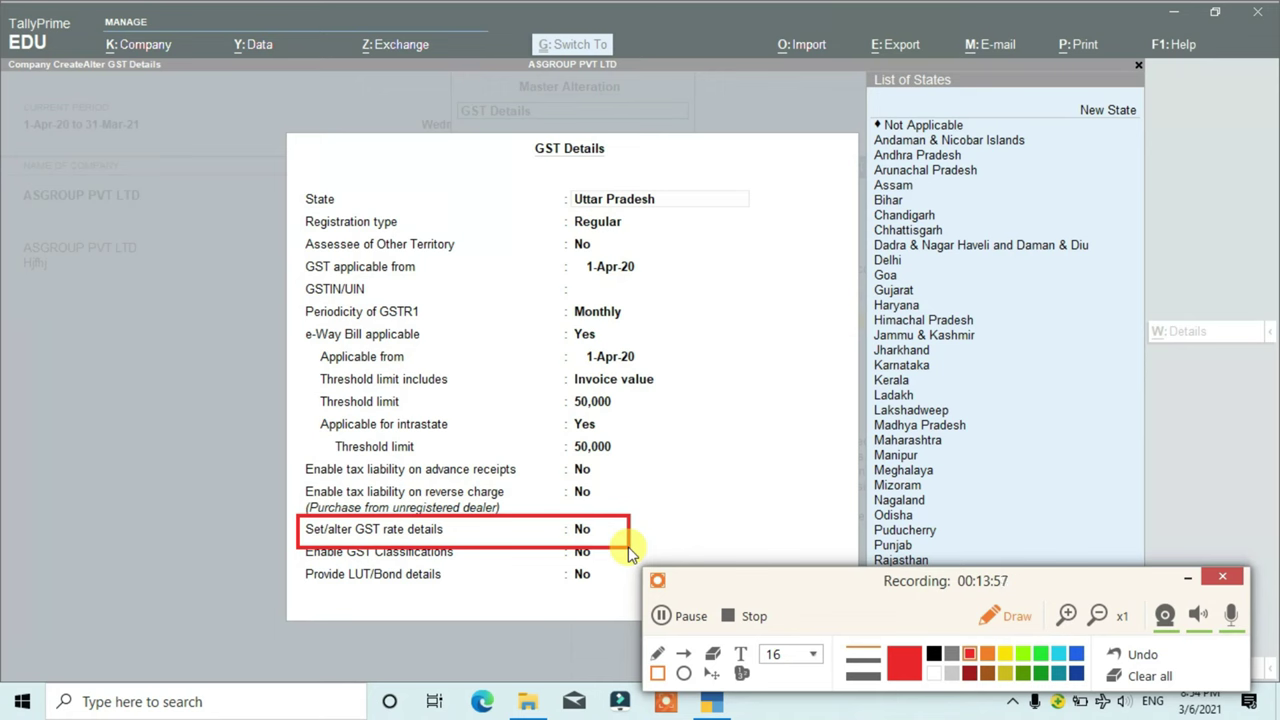
{"action": "left_click", "coordinate": [1152, 677]}
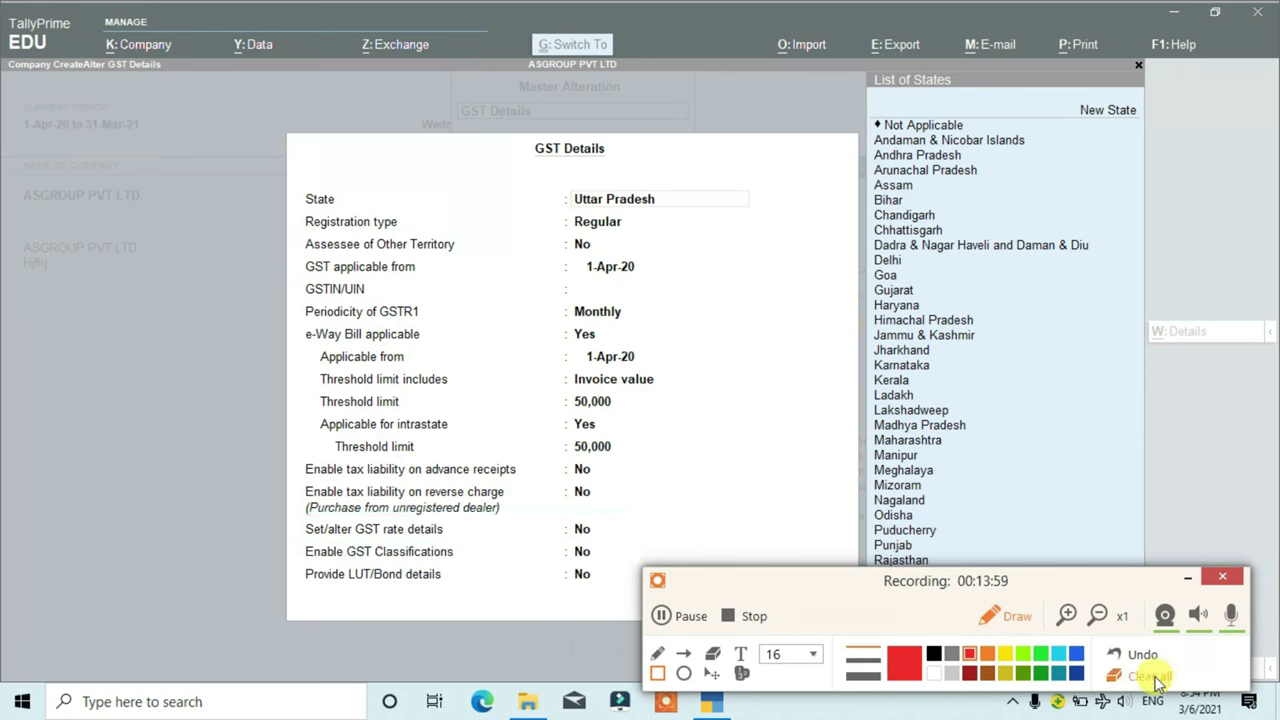
- Set the Set/alter GST rate details option to Yes and open the company's GST rate details
{"action": "left_click", "coordinate": [585, 532]}
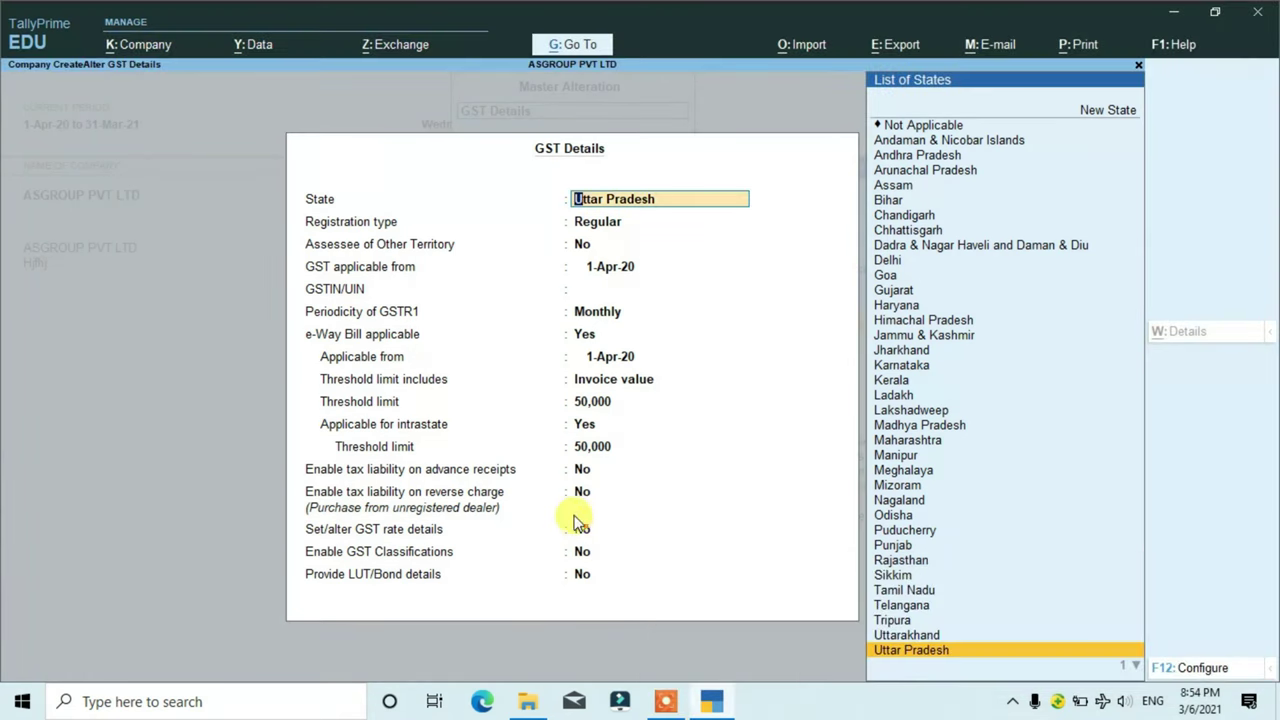
{"action": "left_click", "coordinate": [581, 532]}
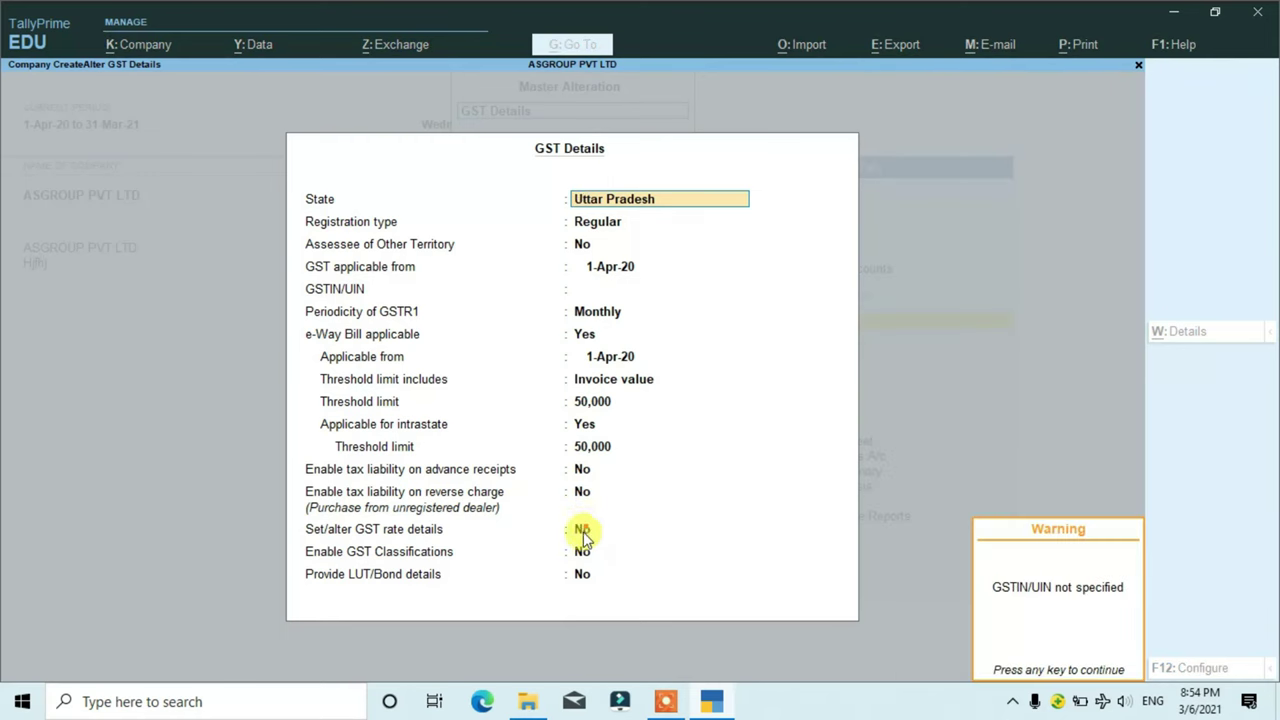
{"action": "left_click", "coordinate": [582, 531]}
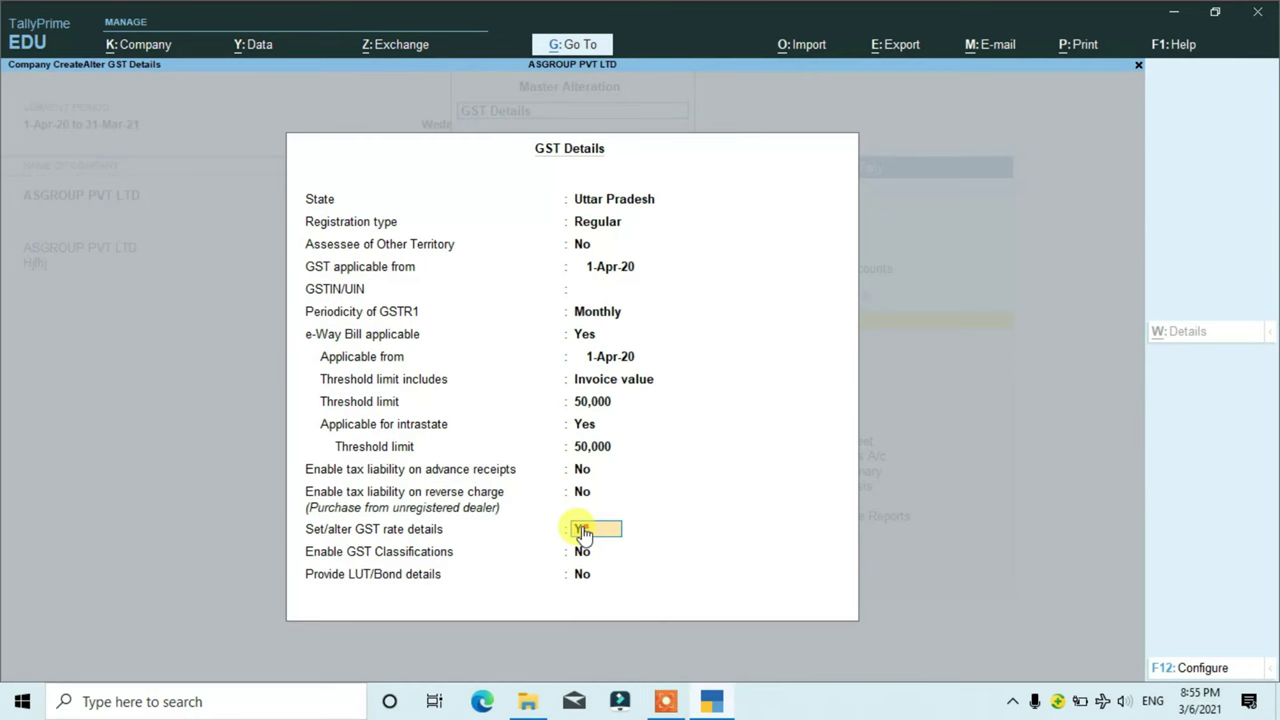
{"action": "left_click", "coordinate": [582, 531]}
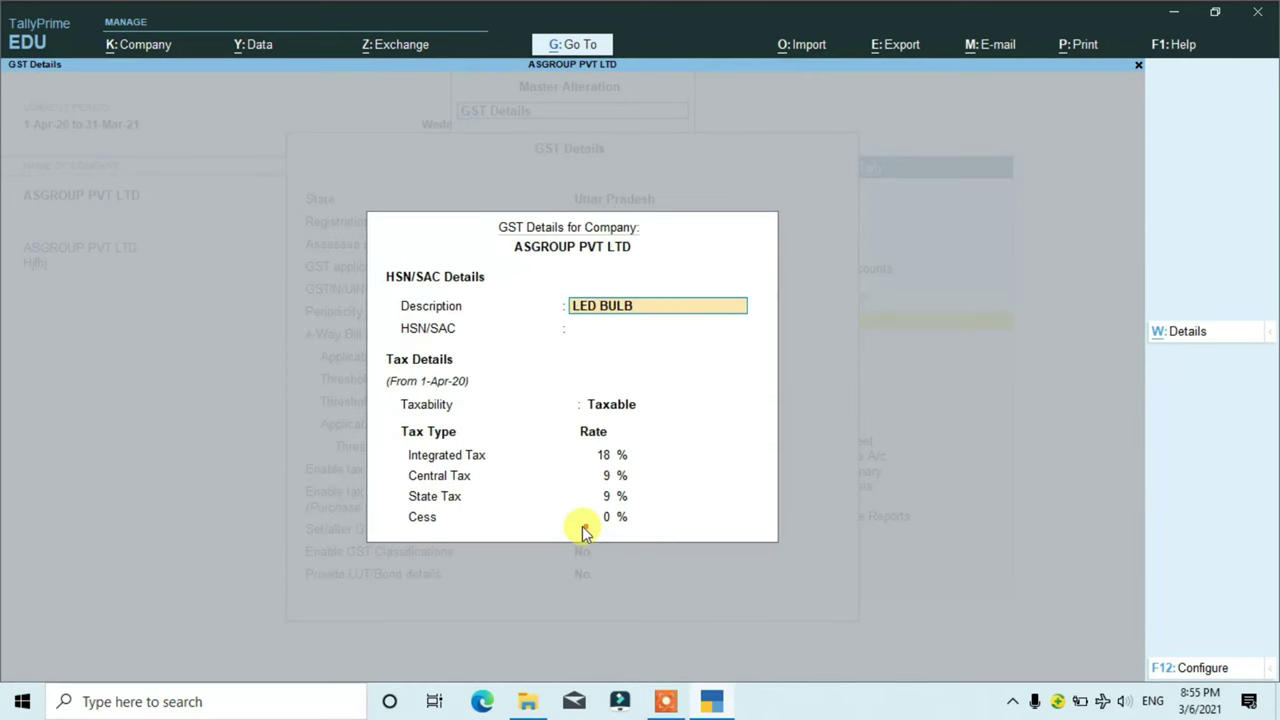
- Keep the LED BULB description, the Taxable setting and the 18% integrated tax rate in the company's GST rate details
{"action": "key", "text": "Return"}
{"action": "key", "text": "Return"}
{"action": "key", "text": "Return"}
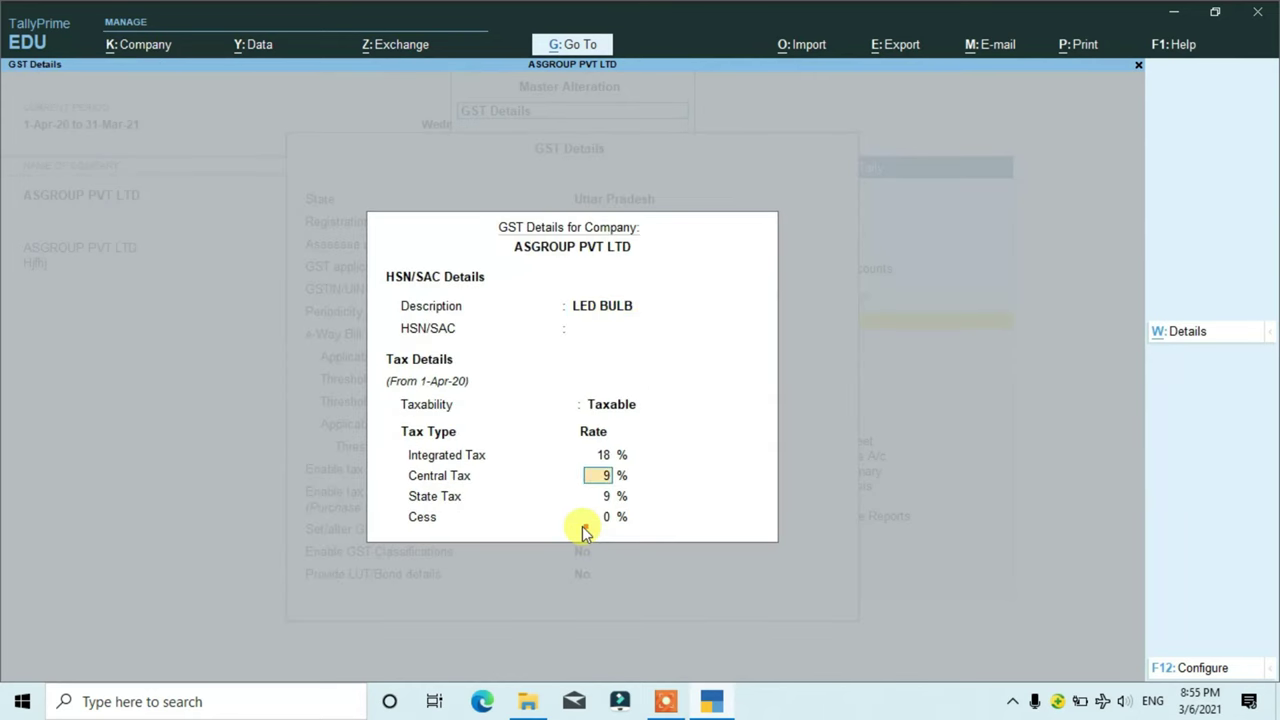